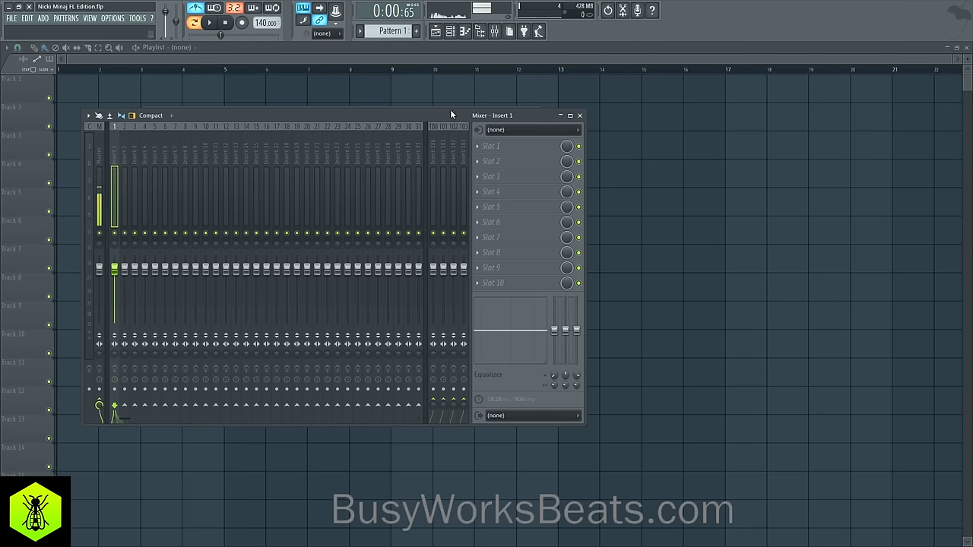
# Close the mixer and move the FL Keys window so it overlaps the Channel rack.
pyautogui.click(579, 116)
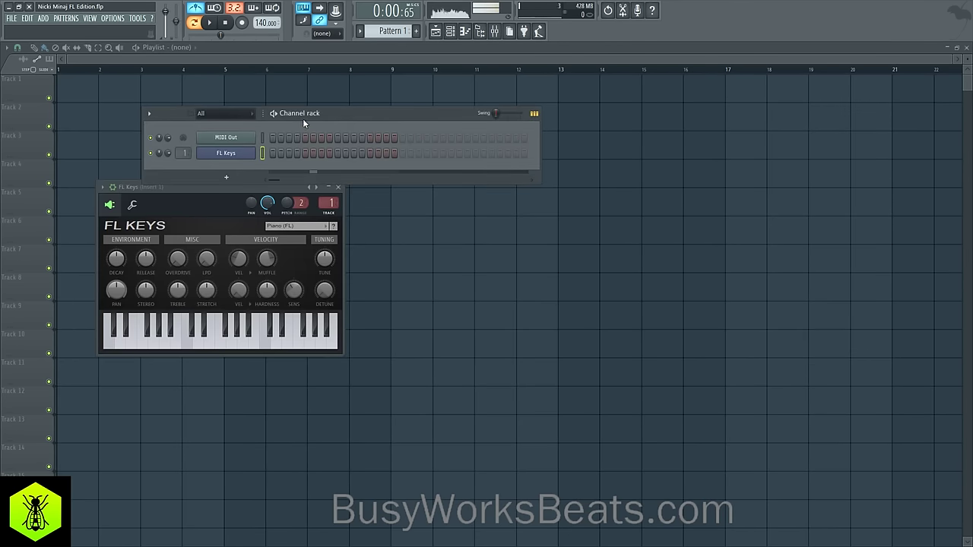
pyautogui.moveTo(183, 188); pyautogui.dragTo(377, 172)
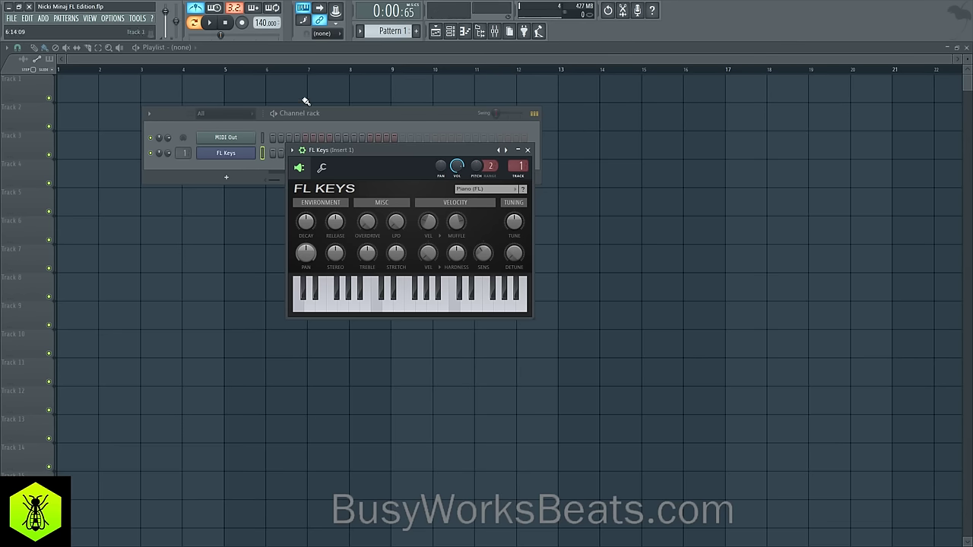
# Set the project tempo to 92 BPM by tapping it in the Tempo tapper, and close the tapper.
pyautogui.rightClick(263, 24)
pyautogui.click(359, 36)
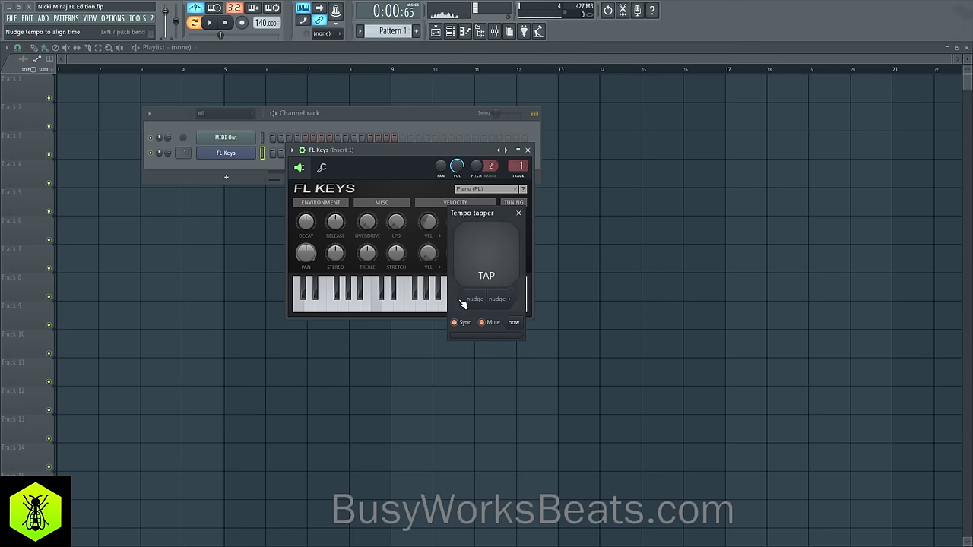
pyautogui.click(484, 259)
pyautogui.click(484, 258)
pyautogui.click(490, 256)
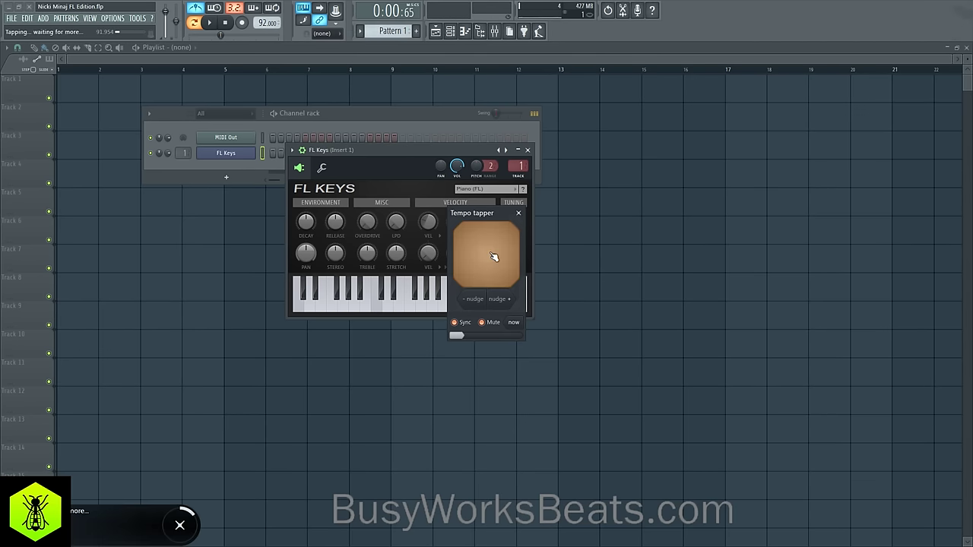
pyautogui.click(518, 213)
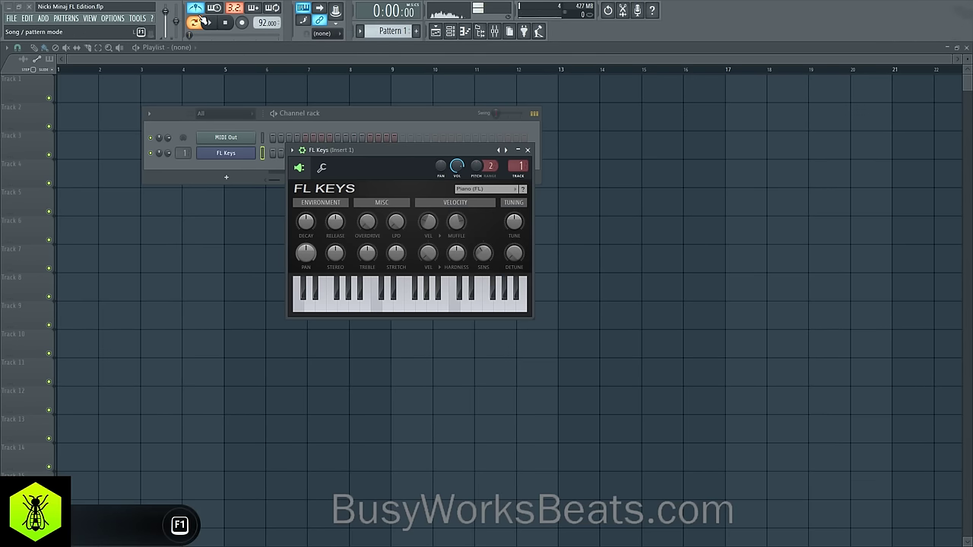
# Open the FL Keys channel in the Piano roll and save the project.
pyautogui.rightClick(247, 155)
pyautogui.click(275, 153)
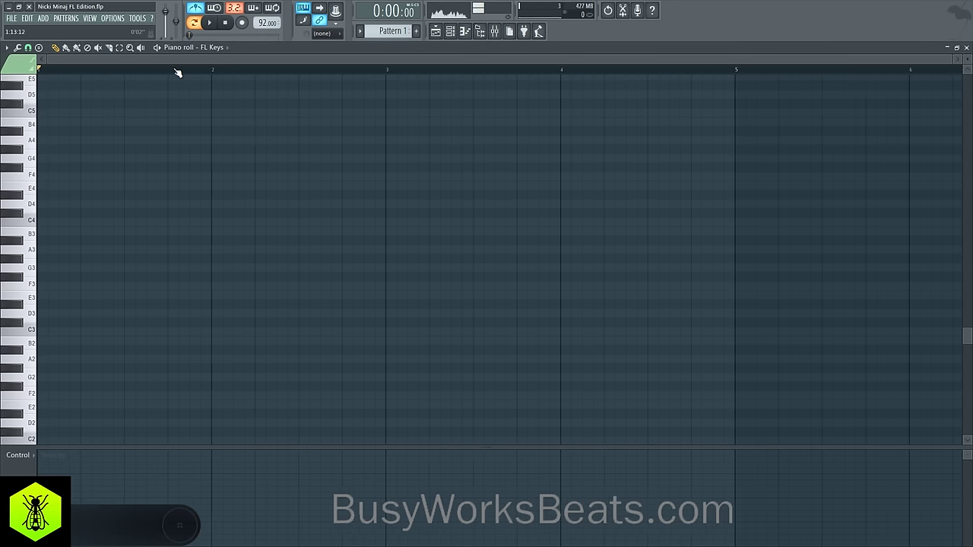
pyautogui.hotkey('ctrl', 's')
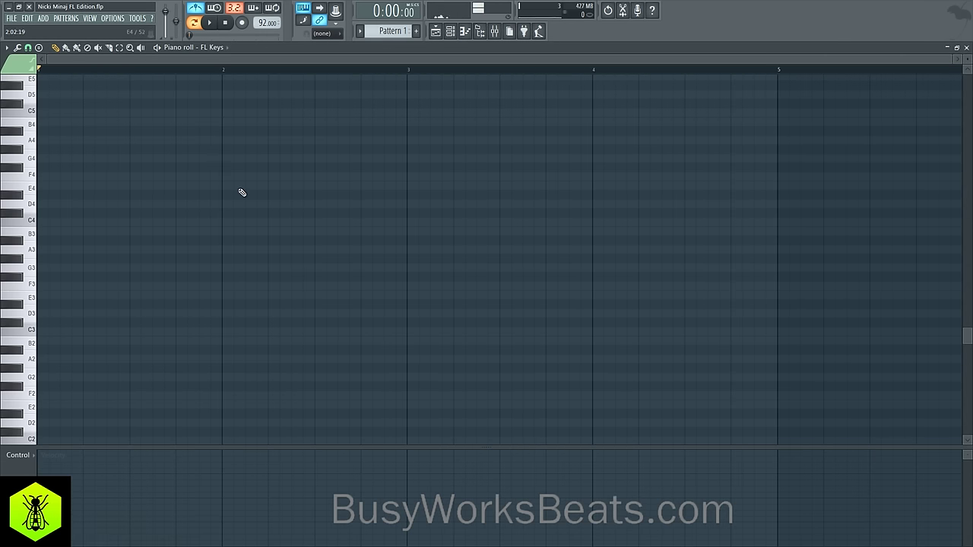
# Audition a few pitches, draw one-beat A4 and B4 notes at bar 1 and one and a half beats in, and play them back.
pyautogui.click(30, 187)
pyautogui.click(19, 161)
pyautogui.click(21, 140)
pyautogui.click(50, 141)
pyautogui.moveTo(58, 141); pyautogui.dragTo(107, 124)
pyautogui.press('space')
pyautogui.press('space')
pyautogui.scroll(2, 191, 160)
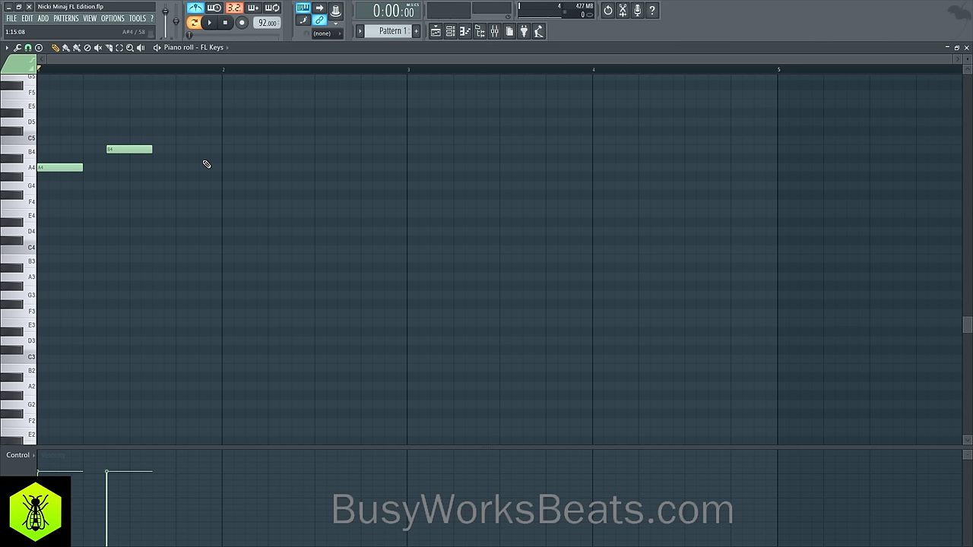
# Play back the melody and add a one-beat B4 note at the start of bar 2.
pyautogui.press('space')
pyautogui.press('space')
pyautogui.scroll(3, 182, 136)
pyautogui.press('space')
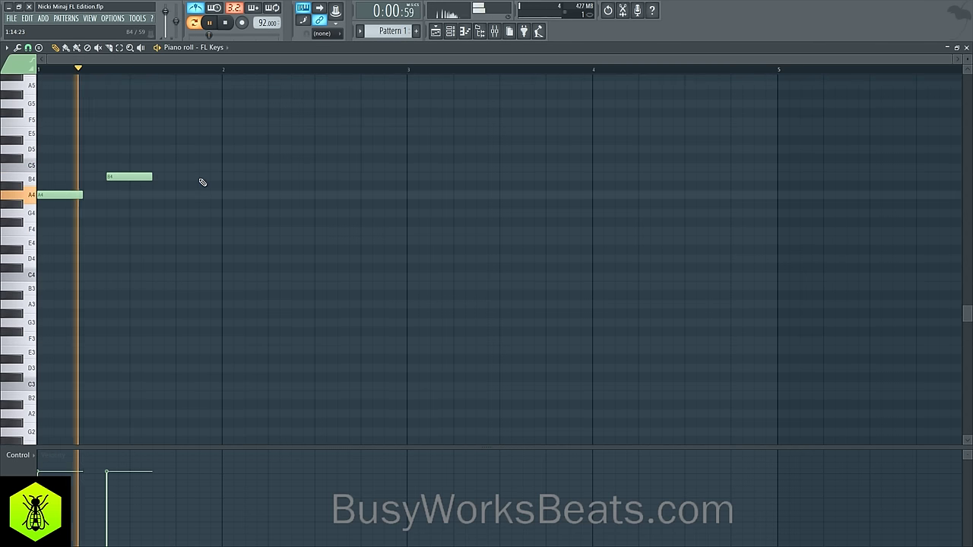
pyautogui.click(240, 176)
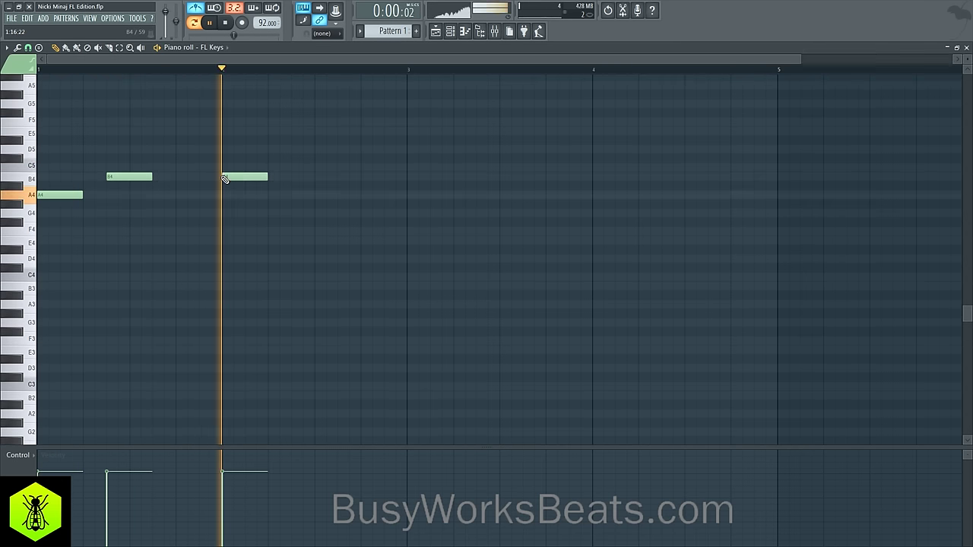
pyautogui.press('space')
# Set playback to start just before bar 2 and add a one-beat E5 note three sixteenths into bar 2.
pyautogui.click(218, 67)
pyautogui.click(262, 131)
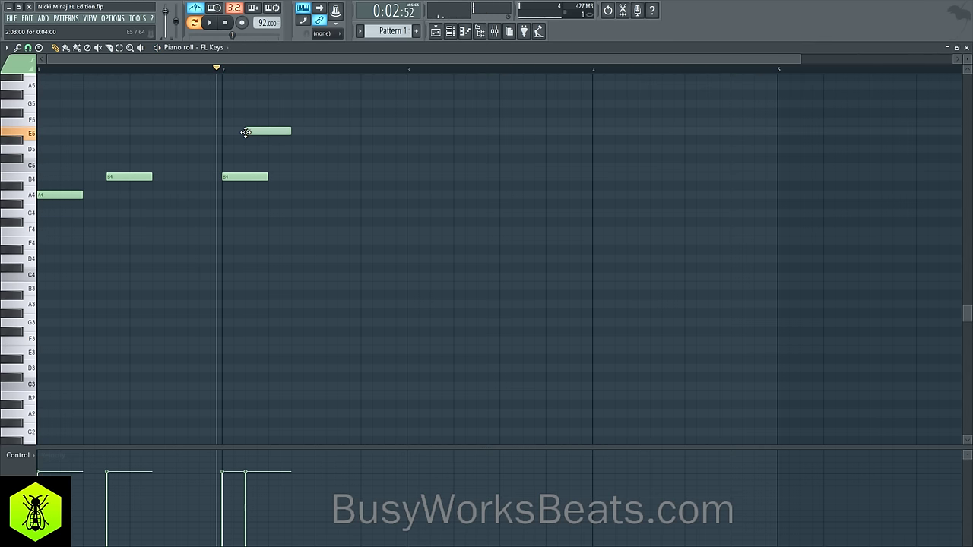
pyautogui.press('space')
pyautogui.press('space')
pyautogui.press('space')
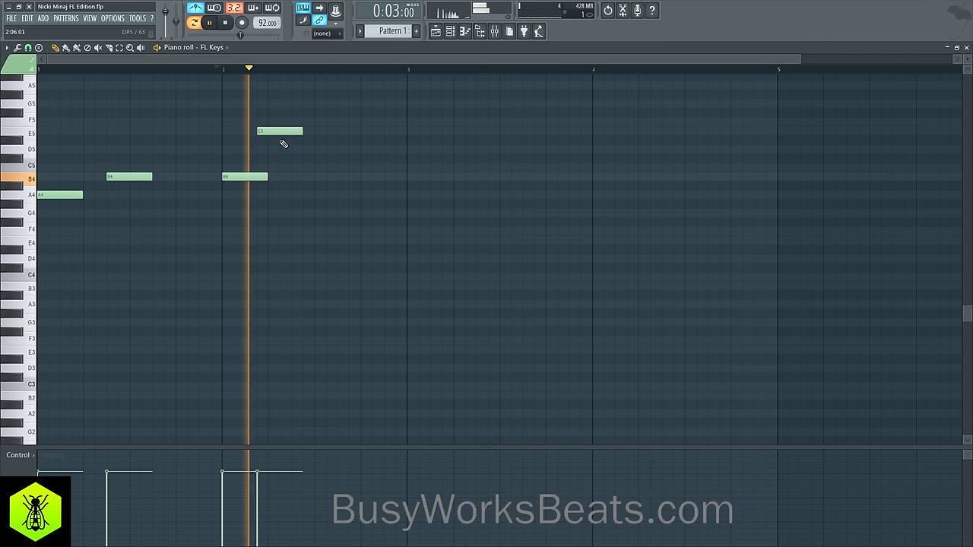
pyautogui.press('space')
# Add a C#5 note one and a half beats into bar 2 and stretch it to the start of bar 3.
pyautogui.moveTo(266, 177)
pyautogui.mouseDown()
pyautogui.moveTo(257, 177)
pyautogui.moveTo(291, 156)
pyautogui.mouseUp()
pyautogui.click(296, 178)
pyautogui.press('space')
pyautogui.press('space')
pyautogui.press('space')
pyautogui.moveTo(326, 158); pyautogui.dragTo(405, 169)
pyautogui.press('space')
# Lengthen the A4 and first B4 to meet the following notes, and end the second B4 where the E5 starts.
pyautogui.moveTo(82, 196); pyautogui.dragTo(221, 178)
pyautogui.click(251, 177)
pyautogui.moveTo(478, 375); pyautogui.dragTo(67, 92)
pyautogui.click(219, 211)
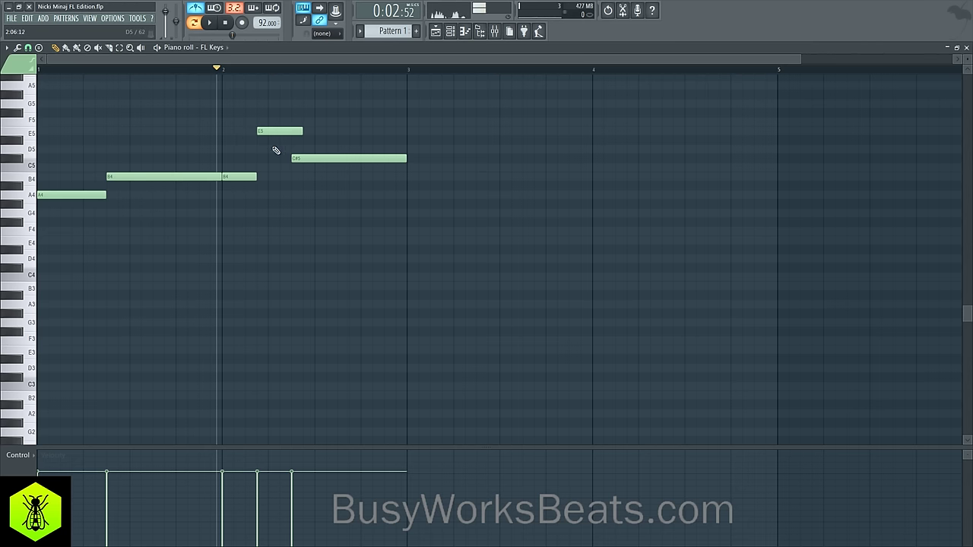
# Stack reference scale notes E5, D5, C#5, B4, A4, G#4, F#4 and E4 at bar 3.
pyautogui.click(415, 131)
pyautogui.click(408, 150)
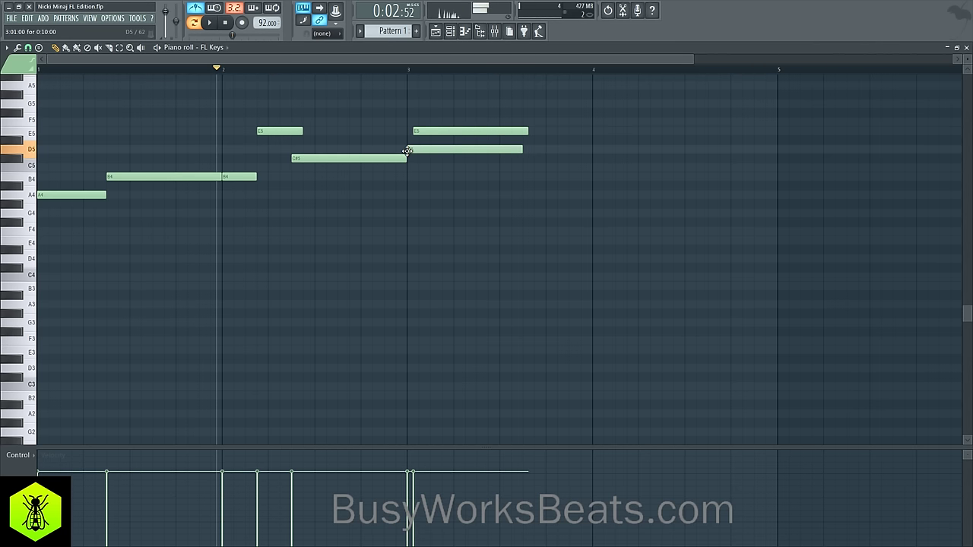
pyautogui.click(408, 158)
pyautogui.click(408, 177)
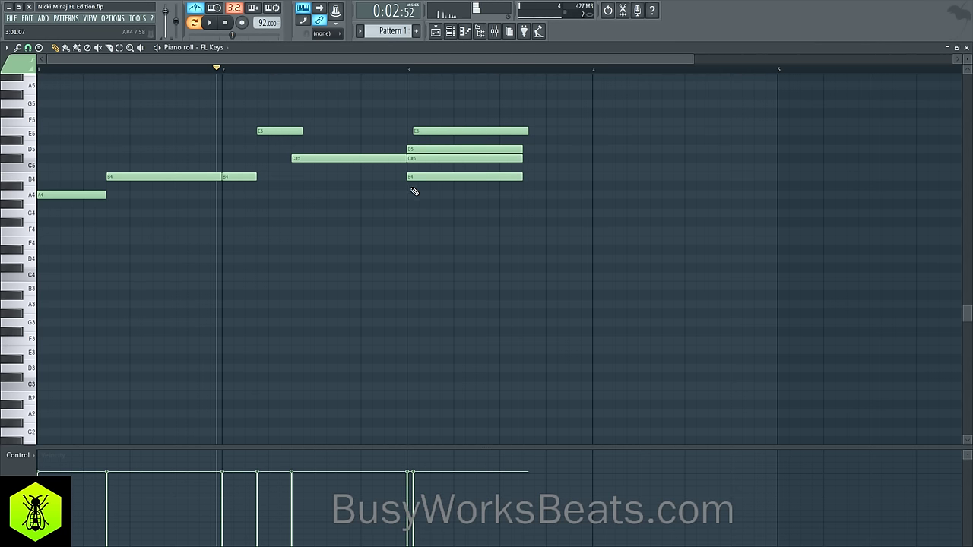
pyautogui.click(409, 194)
pyautogui.click(408, 203)
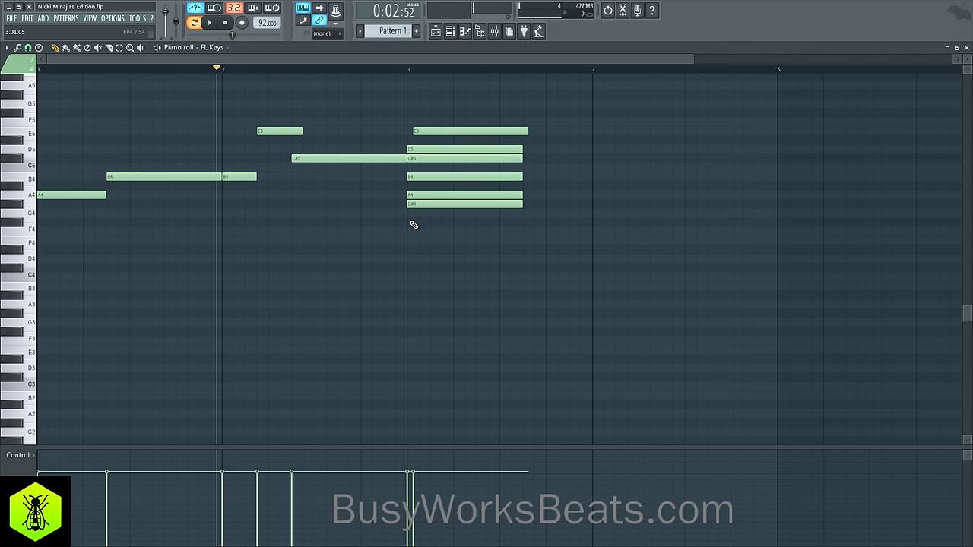
pyautogui.click(408, 222)
pyautogui.click(408, 240)
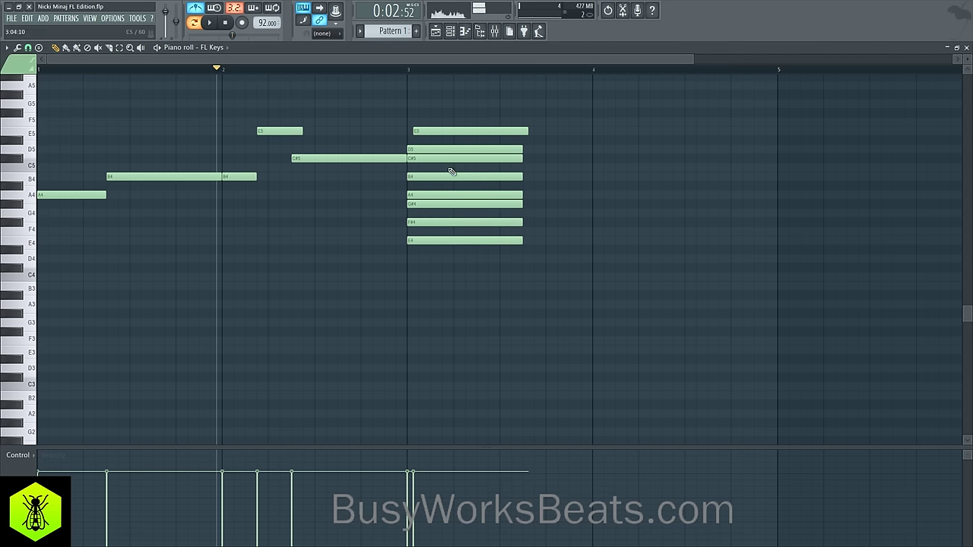
# Align the reference E5 with the start of bar 3 and lower the scale notes' velocity to near zero.
pyautogui.moveTo(430, 131); pyautogui.dragTo(458, 281)
pyautogui.click(410, 487)
pyautogui.moveTo(430, 241); pyautogui.dragTo(410, 82)
# Duplicate the scale notes into the octaves above and below to cover E3 to D6, and save the project.
pyautogui.moveTo(446, 385); pyautogui.dragTo(424, 92)
pyautogui.hotkey('ctrl', 'd')
pyautogui.scroll(-5, 289, 152)
pyautogui.keyDown('ctrl'); pyautogui.click(91, 234); pyautogui.keyUp('ctrl')
pyautogui.hotkey('ctrl', 'd')
pyautogui.hotkey('ctrl', 's')
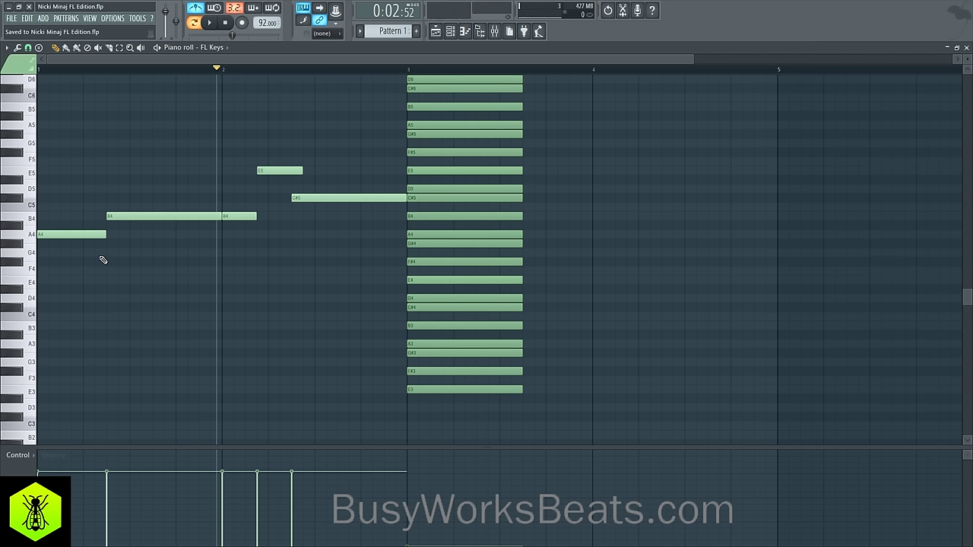
# Highlight the opening A4 note and the A4, F#4, D4 and B3 notes in the bar 3 scale column.
pyautogui.moveTo(96, 257); pyautogui.dragTo(87, 235)
pyautogui.keyDown('ctrl'); pyautogui.click(76, 300); pyautogui.keyUp('ctrl')
pyautogui.keyDown('ctrl'); pyautogui.click(67, 234); pyautogui.keyUp('ctrl')
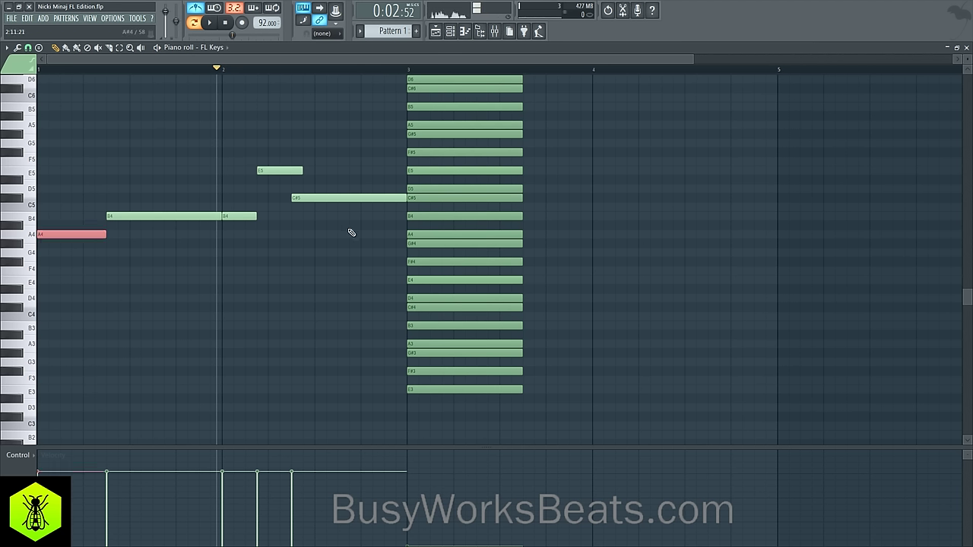
pyautogui.click(426, 234)
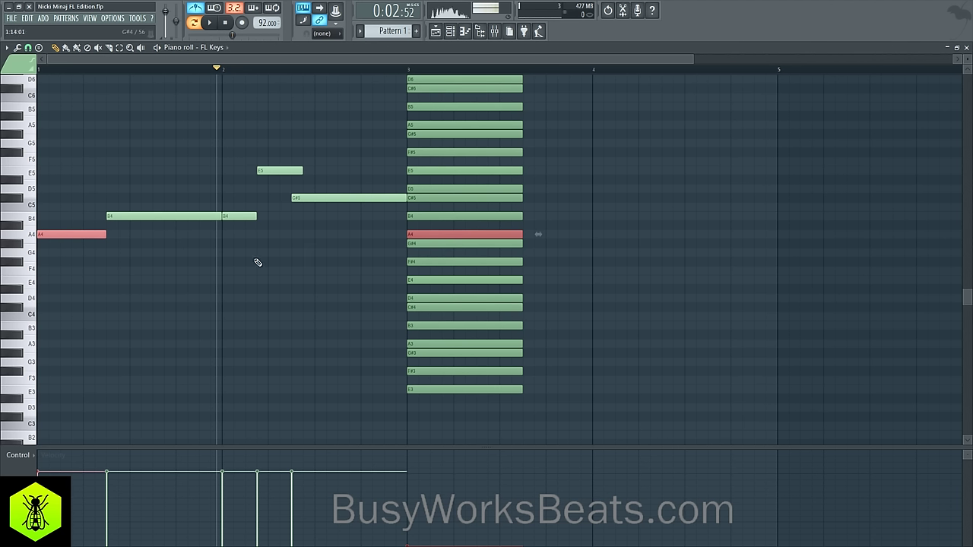
pyautogui.click(434, 232)
pyautogui.keyDown('ctrl'); pyautogui.click(423, 262); pyautogui.keyUp('ctrl')
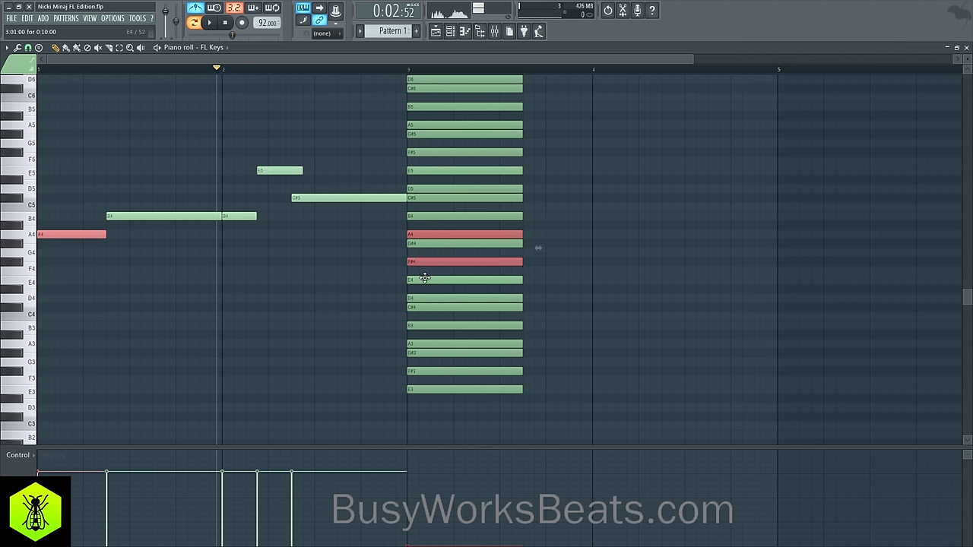
pyautogui.keyDown('ctrl'); pyautogui.click(423, 298); pyautogui.keyUp('ctrl')
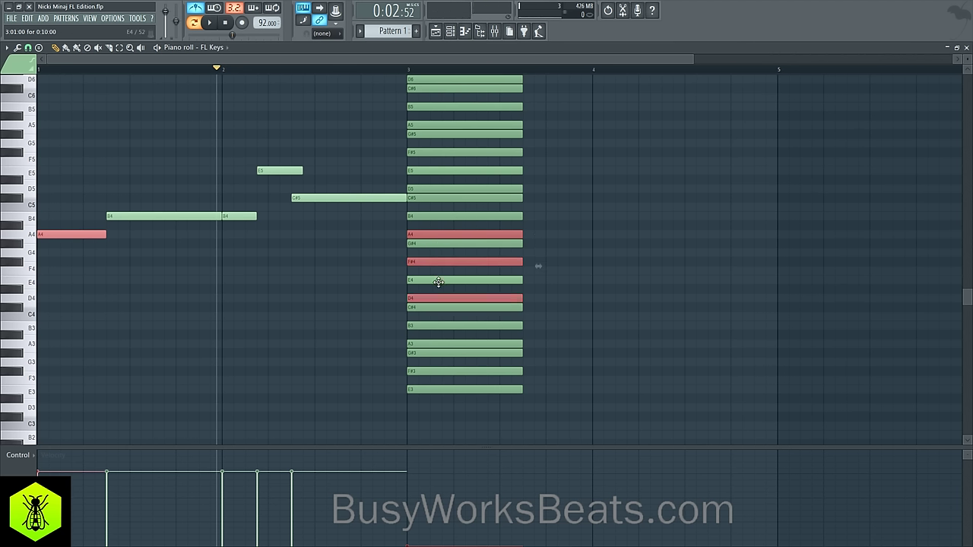
pyautogui.keyDown('ctrl'); pyautogui.click(417, 325); pyautogui.keyUp('ctrl')
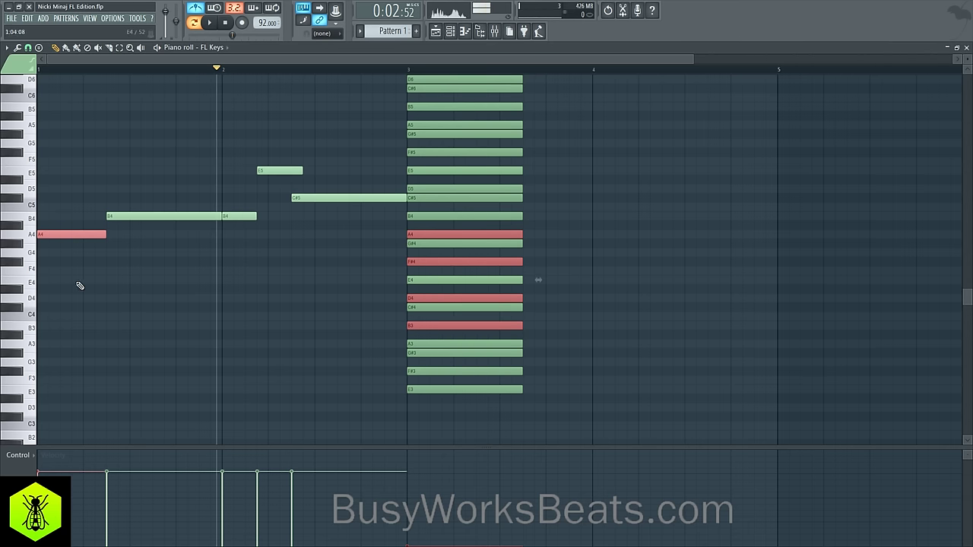
# Add B3, D4 and F#4 beneath the opening A4 note, matching its start and length.
pyautogui.click(45, 325)
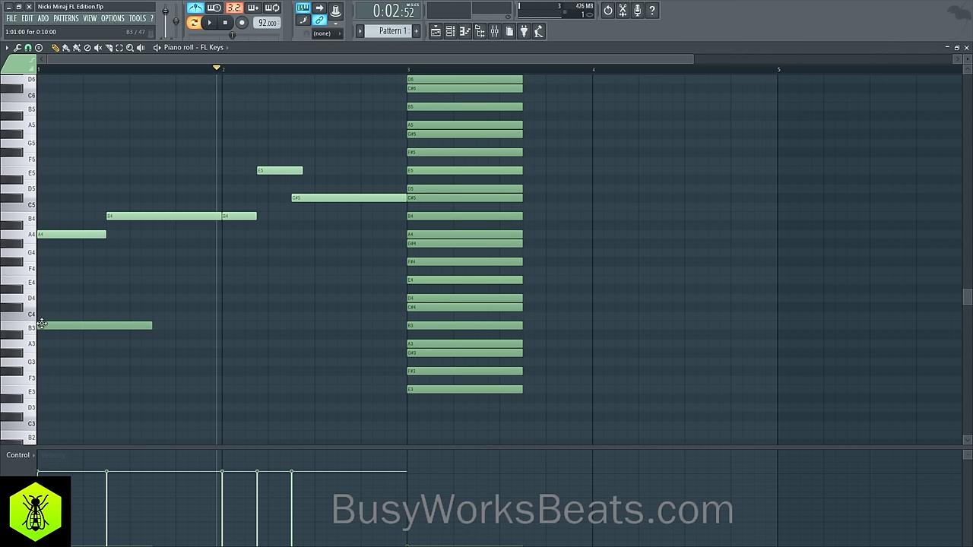
pyautogui.click(46, 243)
pyautogui.click(44, 235)
pyautogui.rightClick(59, 326)
pyautogui.click(40, 325)
pyautogui.click(40, 298)
pyautogui.click(39, 261)
# Turn off the metronome and play back the opening chord.
pyautogui.press('space')
pyautogui.press('space')
pyautogui.click(226, 23)
pyautogui.press('space')
pyautogui.press('space')
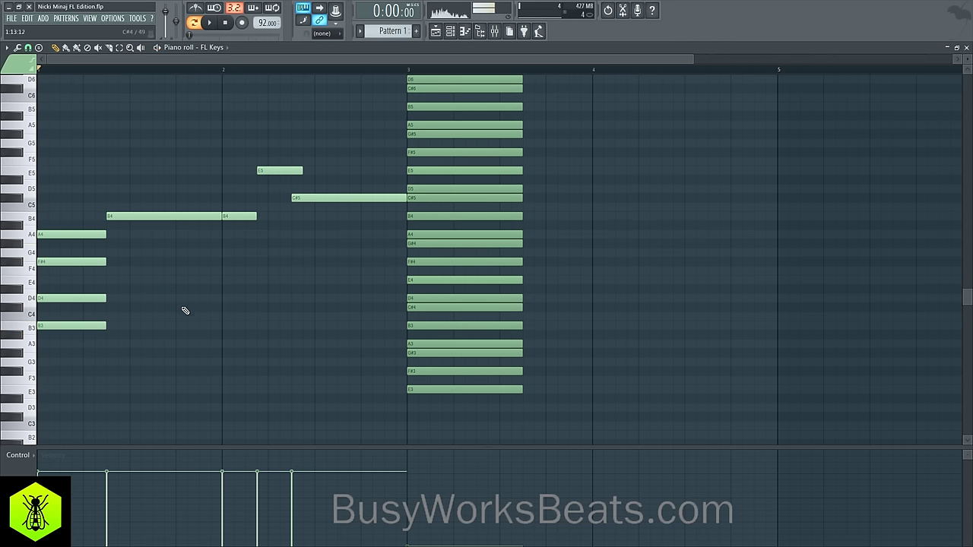
# Delete the B3 note from the opening chord and play the chord back.
pyautogui.rightClick(100, 325)
pyautogui.press('space')
pyautogui.press('space')
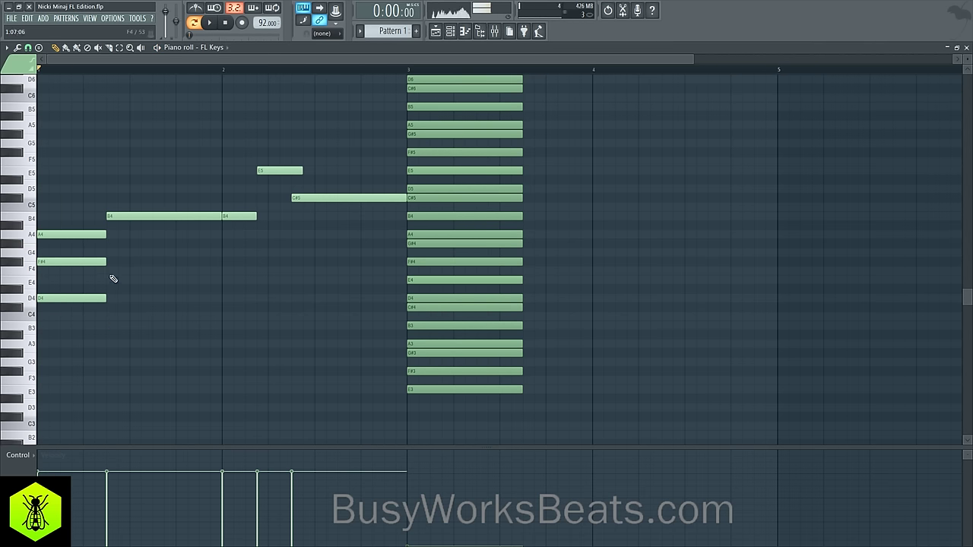
# Pick out B4, G#4 and E4 in the scale column, add E4 and G#4 under the first B4, and play the chords.
pyautogui.keyDown('ctrl'); pyautogui.click(413, 216); pyautogui.keyUp('ctrl')
pyautogui.keyDown('ctrl'); pyautogui.keyDown('shift'); pyautogui.click(423, 243); pyautogui.keyUp('shift'); pyautogui.keyUp('ctrl')
pyautogui.keyDown('ctrl'); pyautogui.keyDown('shift'); pyautogui.click(422, 280); pyautogui.keyUp('shift'); pyautogui.keyUp('ctrl')
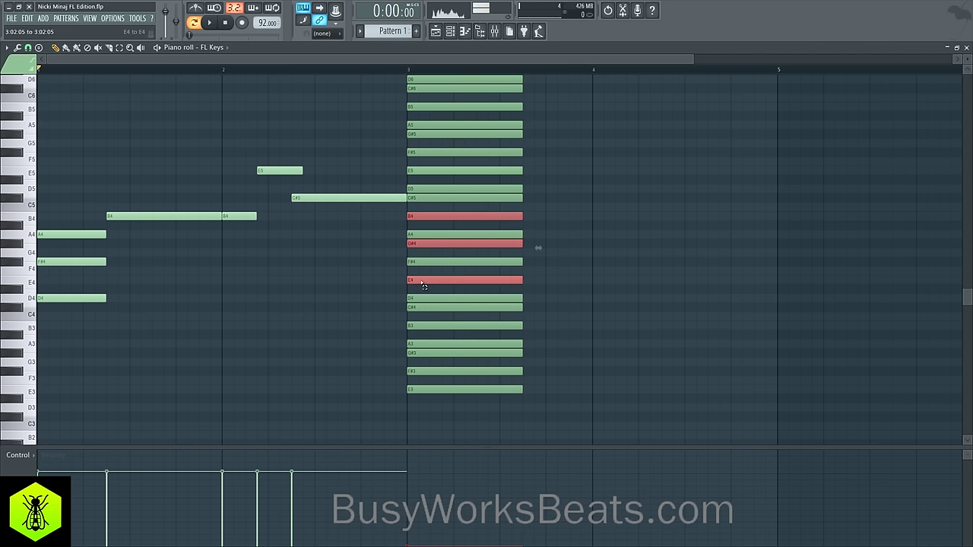
pyautogui.click(114, 281)
pyautogui.moveTo(177, 284); pyautogui.dragTo(221, 286)
pyautogui.click(114, 244)
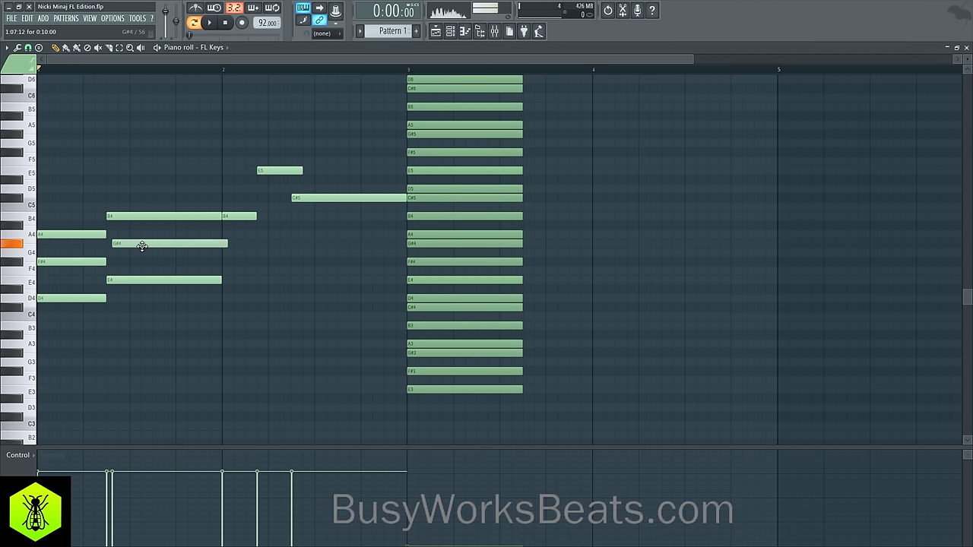
pyautogui.press('space')
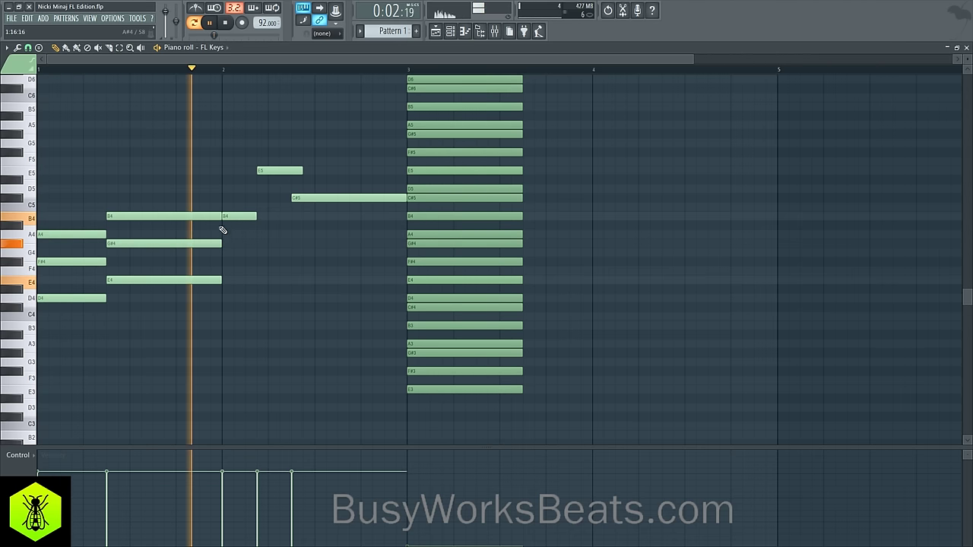
pyautogui.press('space')
# Copy the E4 and G#4 notes beneath the second B4, fit them to its length, and play the result.
pyautogui.moveTo(190, 231); pyautogui.dragTo(289, 279)
pyautogui.press('space')
pyautogui.moveTo(335, 243); pyautogui.dragTo(257, 240)
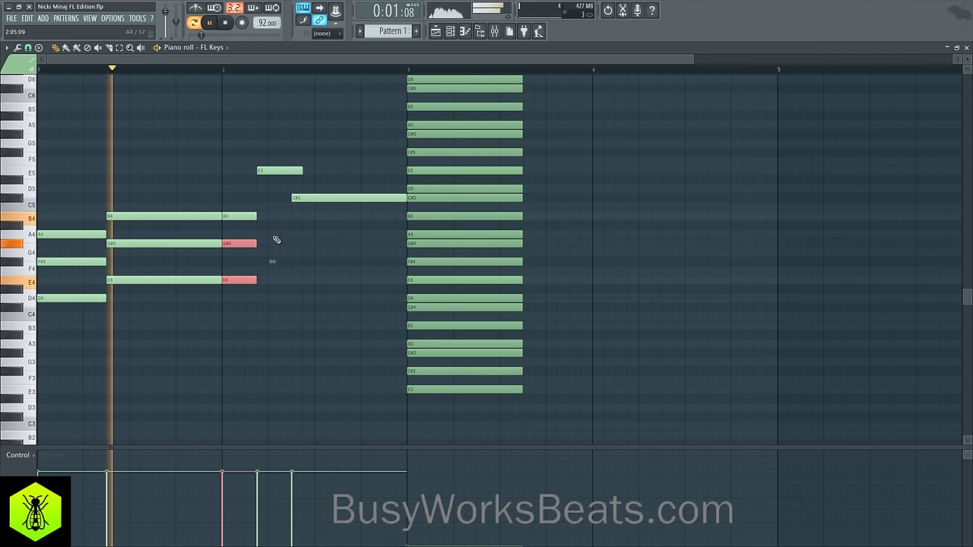
pyautogui.click(273, 238)
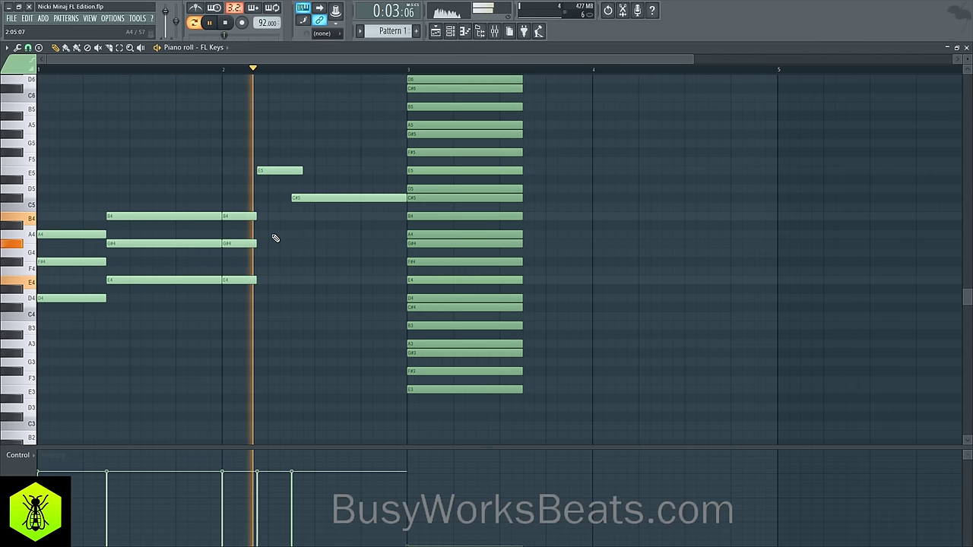
pyautogui.press('space')
# Lengthen the E4, G#4 and B4 chord at bar 2 up to the start of the C#5, and play it back.
pyautogui.moveTo(254, 203); pyautogui.dragTo(254, 294)
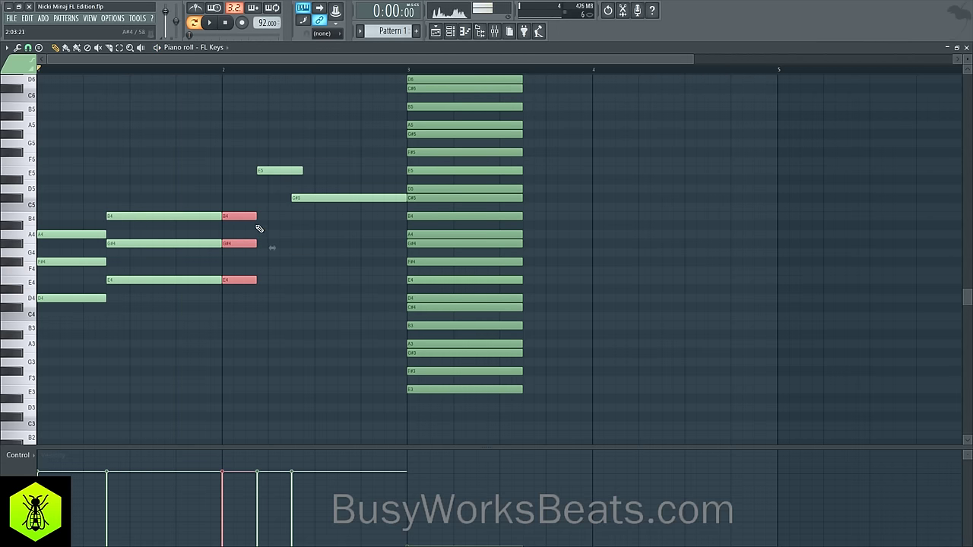
pyautogui.moveTo(257, 222); pyautogui.dragTo(304, 246)
pyautogui.click(325, 232)
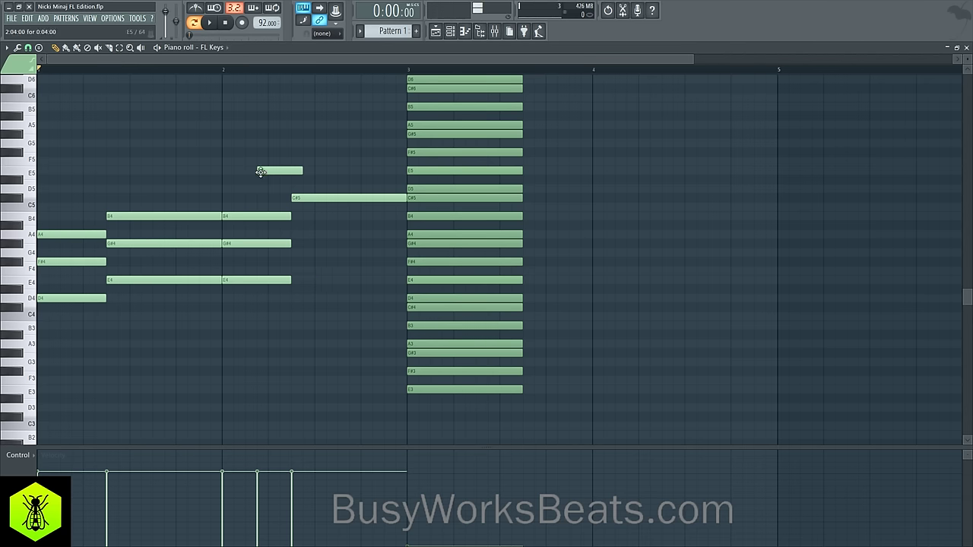
pyautogui.press('space')
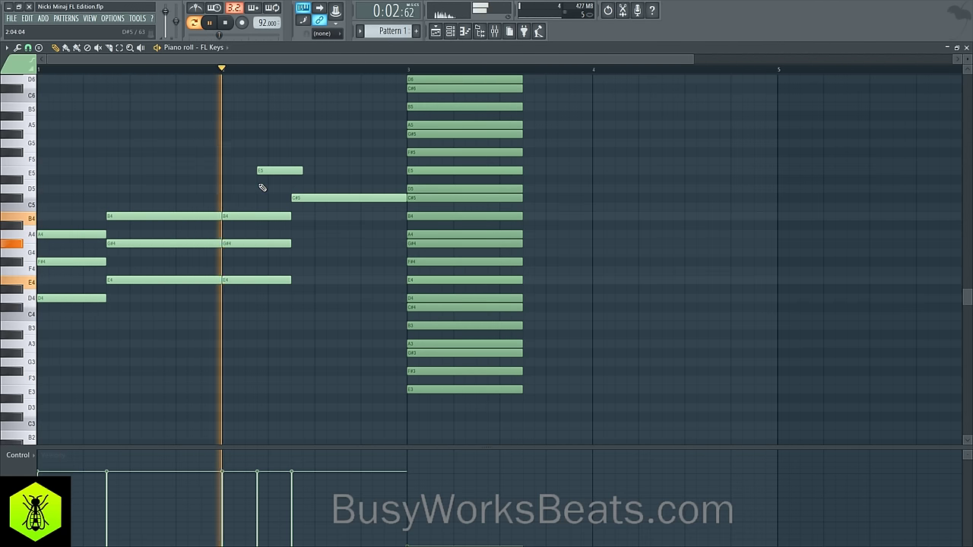
pyautogui.press('space')
# Pick out C#5, A4 and F#4 in the scale column, and add A4 and F#4 beneath the long C#5, extended to bar 3.
pyautogui.click(376, 199)
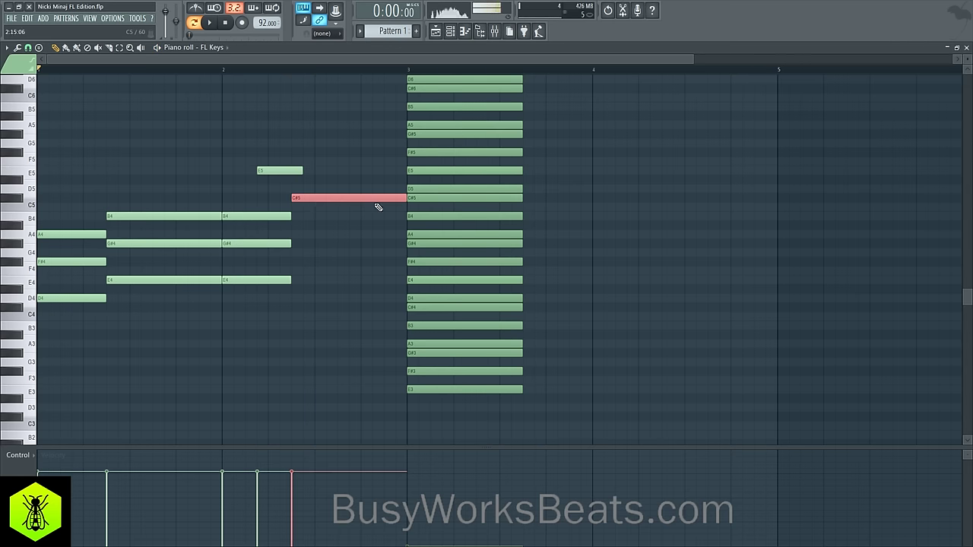
pyautogui.click(422, 199)
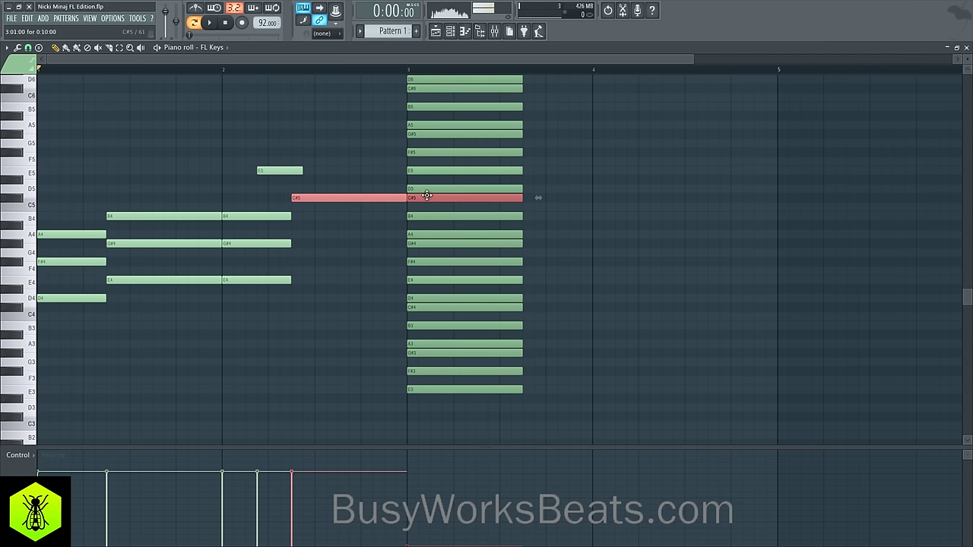
pyautogui.keyDown('ctrl'); pyautogui.keyDown('shift'); pyautogui.click(427, 235); pyautogui.keyUp('shift'); pyautogui.keyUp('ctrl')
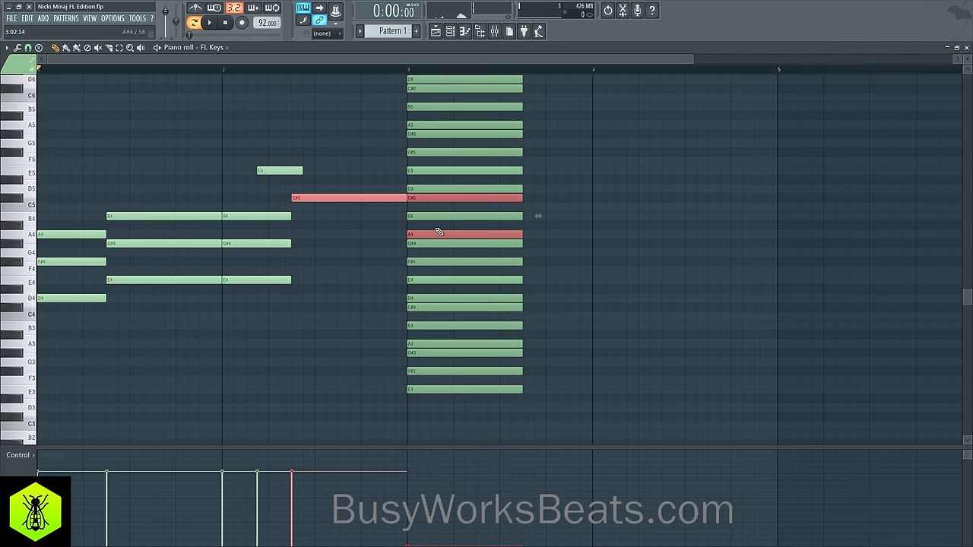
pyautogui.keyDown('ctrl'); pyautogui.keyDown('shift'); pyautogui.click(424, 261); pyautogui.keyUp('shift'); pyautogui.keyUp('ctrl')
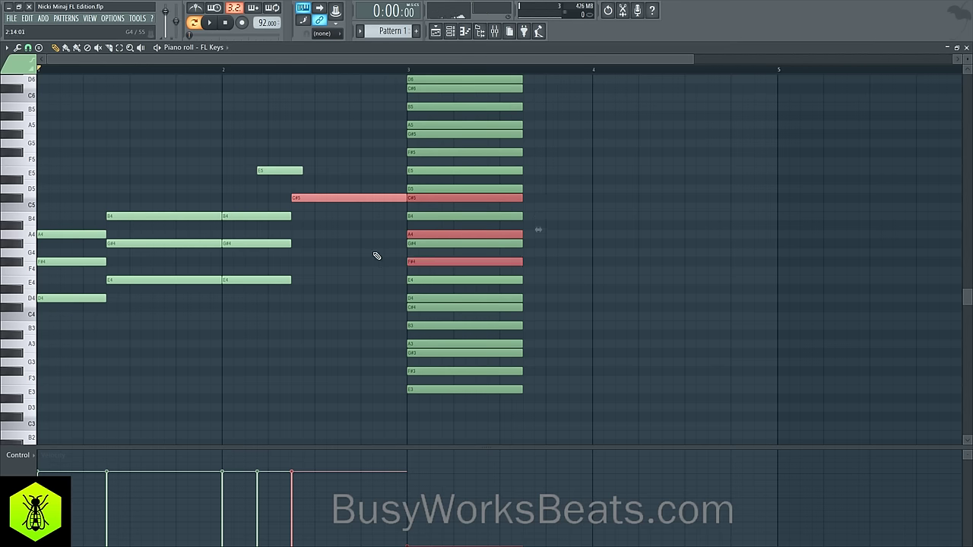
pyautogui.click(294, 235)
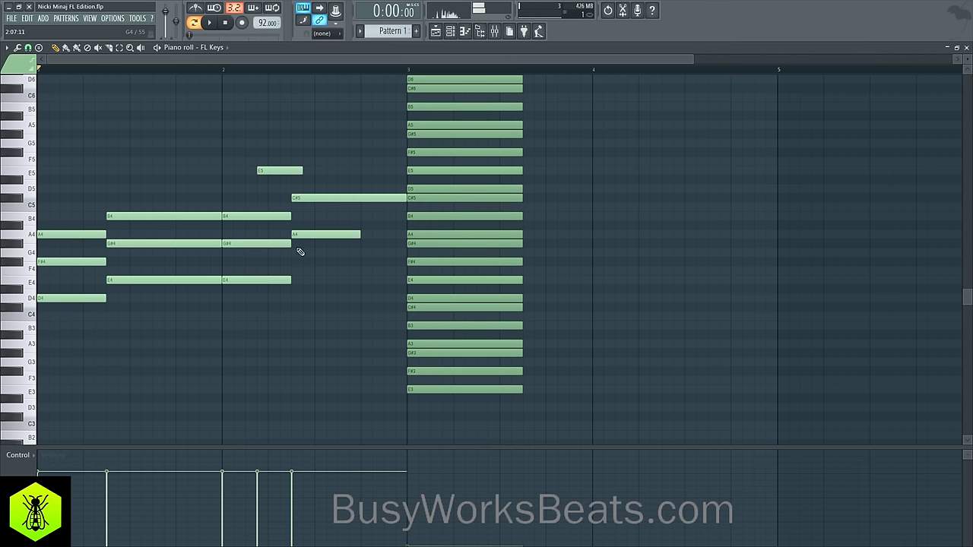
pyautogui.moveTo(297, 254); pyautogui.dragTo(401, 233)
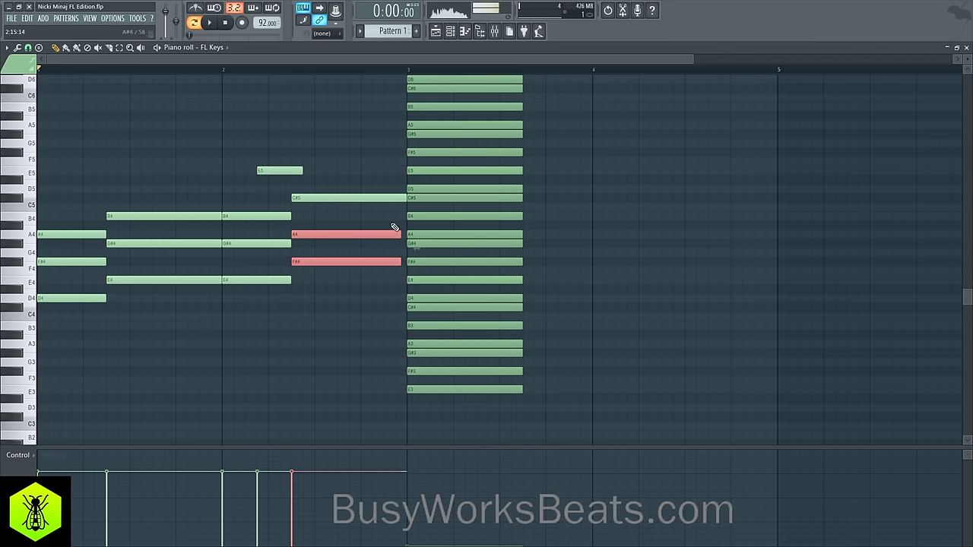
pyautogui.hotkey('ctrl', 'd')
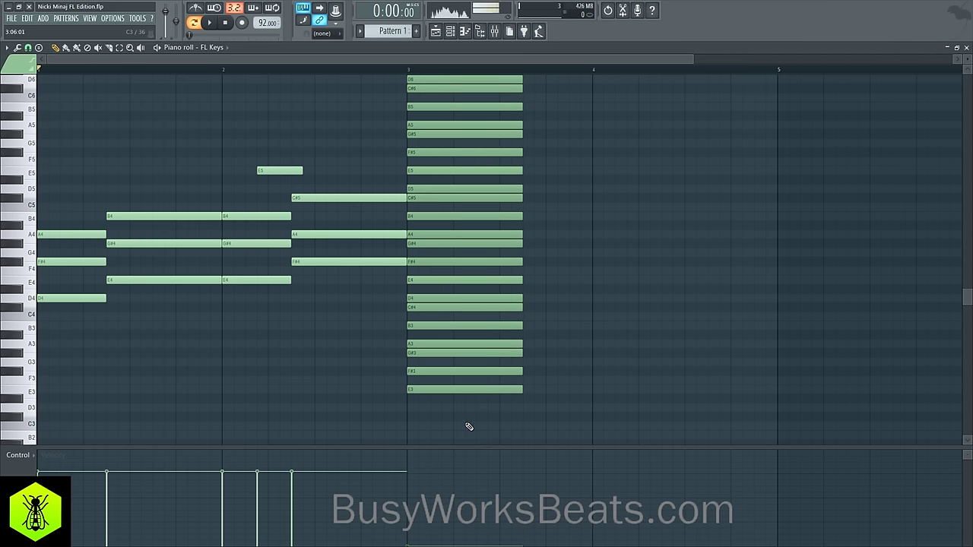
# Place Pattern 1 on Track 1 of the playlist as two consecutive two-bar clips, and play the arrangement.
pyautogui.click(966, 47)
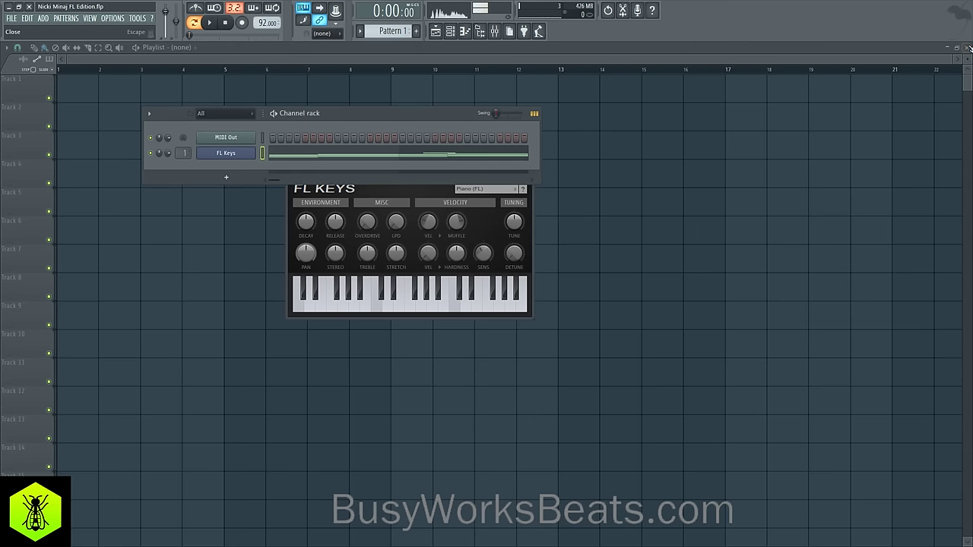
pyautogui.press('F12')
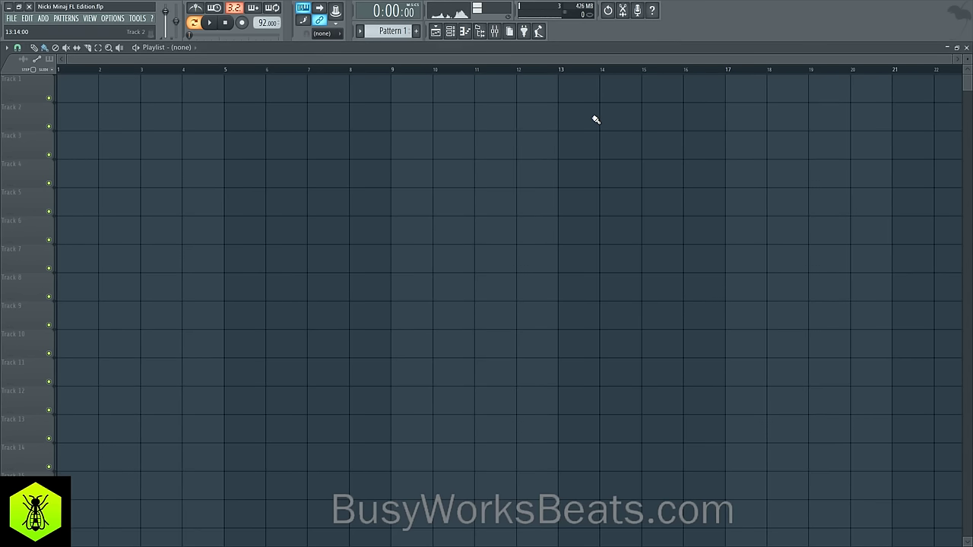
pyautogui.click(55, 60)
pyautogui.click(65, 76)
pyautogui.click(63, 80)
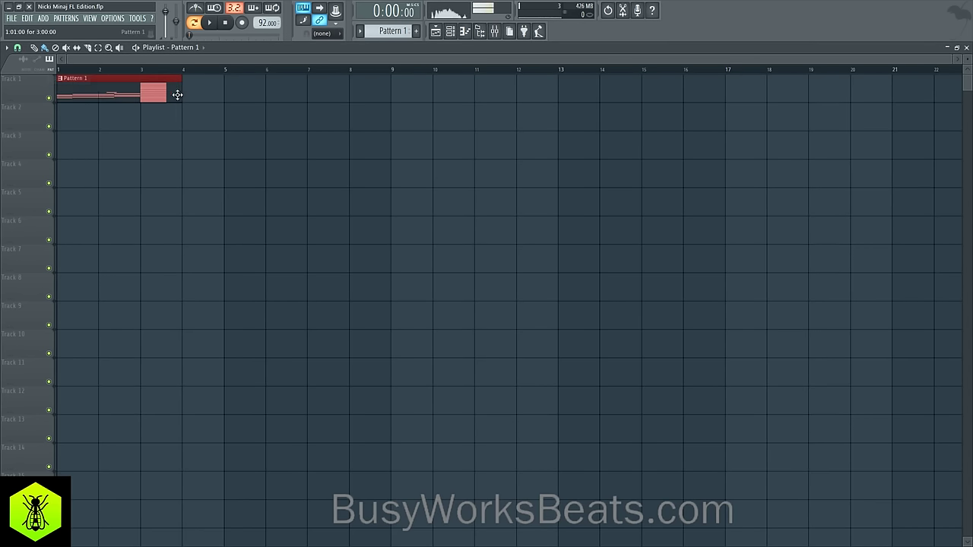
pyautogui.click(182, 95)
pyautogui.rightClick(184, 96)
pyautogui.moveTo(177, 88)
pyautogui.mouseDown()
pyautogui.moveTo(117, 93)
pyautogui.moveTo(185, 89)
pyautogui.mouseUp()
pyautogui.press('space')
# Open the FL Keys notes in the piano roll, stop playback, and move the reference scale column to bar 5.
pyautogui.click(450, 32)
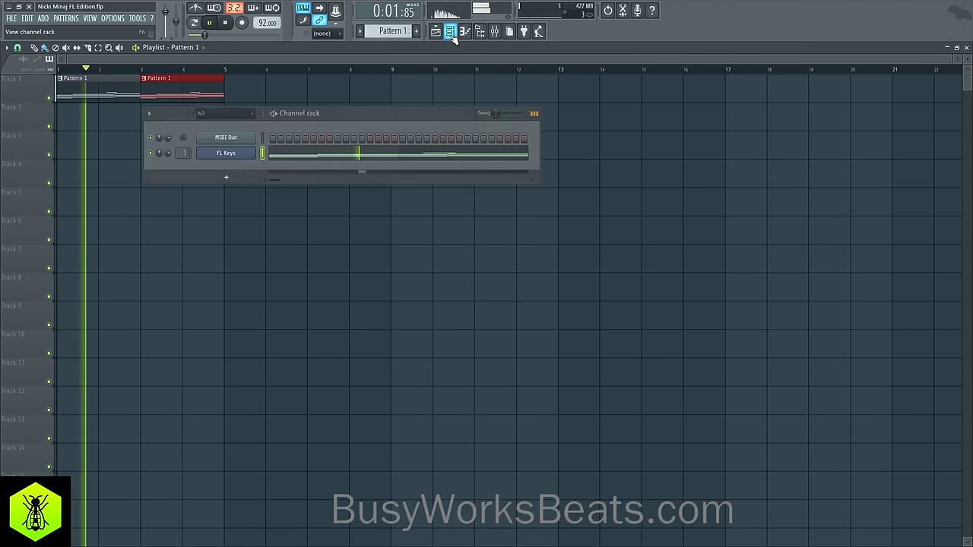
pyautogui.click(348, 152)
pyautogui.keyDown('ctrl'); pyautogui.moveTo(419, 409); pyautogui.dragTo(388, 68); pyautogui.keyUp('ctrl')
pyautogui.press('space')
pyautogui.scroll(-2, 402, 119)
pyautogui.scroll(7, 403, 133)
pyautogui.keyDown('ctrl'); pyautogui.keyDown('shift'); pyautogui.moveTo(420, 162); pyautogui.dragTo(410, 335); pyautogui.keyUp('shift'); pyautogui.keyUp('ctrl')
pyautogui.scroll(-7, 410, 334)
pyautogui.moveTo(354, 320); pyautogui.dragTo(681, 321)
# Duplicate bars 1–2 into bars 3–4, and add copies of their D4, E4 and F#4 root notes one octave lower.
pyautogui.moveTo(492, 376); pyautogui.dragTo(35, 88)
pyautogui.moveTo(50, 228); pyautogui.dragTo(532, 210)
pyautogui.click(402, 266)
pyautogui.keyDown('ctrl'); pyautogui.keyDown('shift'); pyautogui.click(604, 193); pyautogui.keyUp('shift'); pyautogui.keyUp('ctrl')
pyautogui.moveTo(388, 231)
pyautogui.mouseDown()
pyautogui.moveTo(404, 235)
pyautogui.moveTo(392, 233)
pyautogui.mouseUp()
pyautogui.hotkey('ctrl', 'Down')
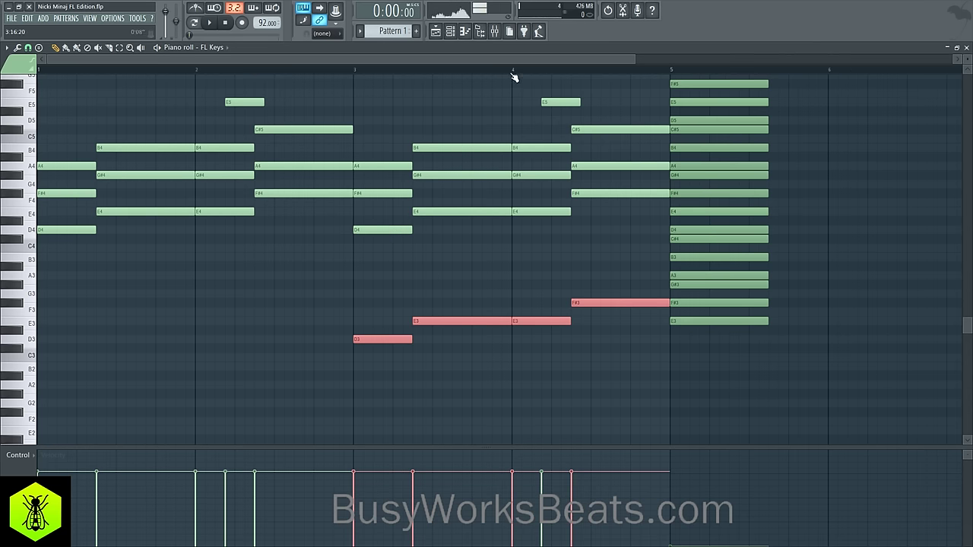
# Delete the reference scale column at bar 5.
pyautogui.scroll(-2, 515, 76)
pyautogui.moveTo(519, 380); pyautogui.dragTo(471, 101)
pyautogui.scroll(-6, 470, 145)
pyautogui.press('Delete')
# Duplicate bars 1–4 into bars 5–8, and copy the bass notes of bars 7–8 down an octave to D2, E2 and F#2.
pyautogui.moveTo(484, 384); pyautogui.dragTo(61, 70)
pyautogui.scroll(-2, 88, 199)
pyautogui.moveTo(55, 218); pyautogui.dragTo(464, 215)
pyautogui.moveTo(680, 354); pyautogui.dragTo(828, 265)
pyautogui.moveTo(662, 326)
pyautogui.mouseDown()
pyautogui.moveTo(679, 329)
pyautogui.moveTo(664, 321)
pyautogui.mouseUp()
pyautogui.hotkey('ctrl', 'Down')
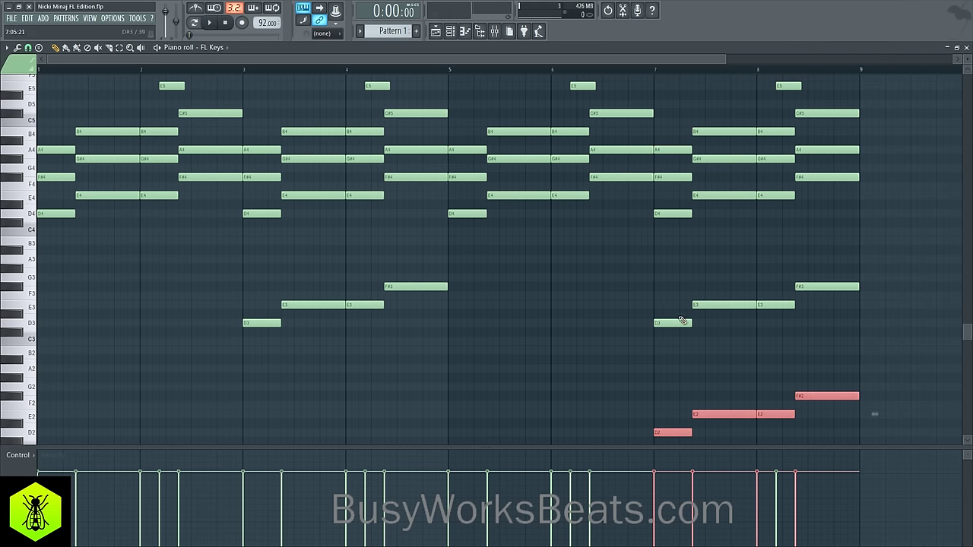
# Return to the playlist, delete the second Pattern 1 clip, and extend the first clip to bar 9.
pyautogui.click(705, 277)
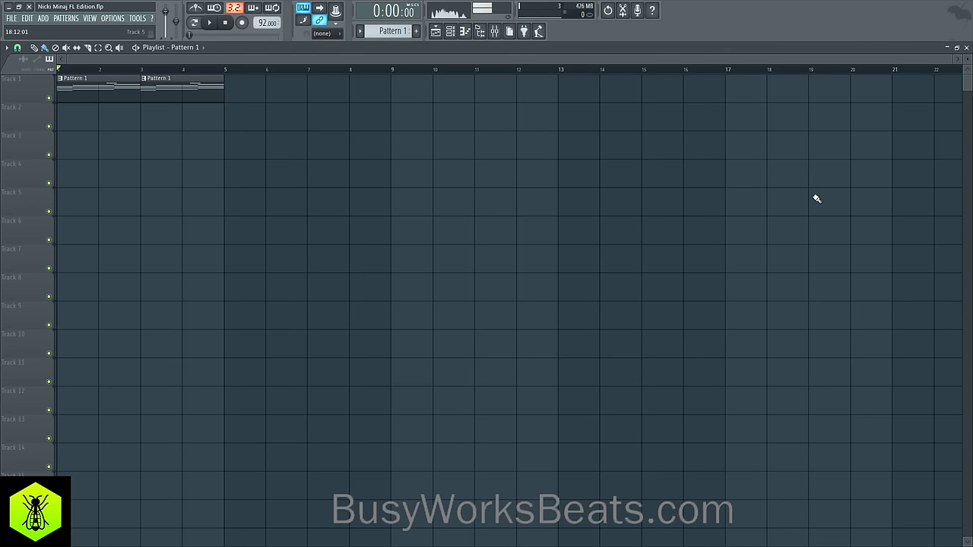
pyautogui.rightClick(178, 90)
pyautogui.moveTo(139, 90); pyautogui.dragTo(397, 94)
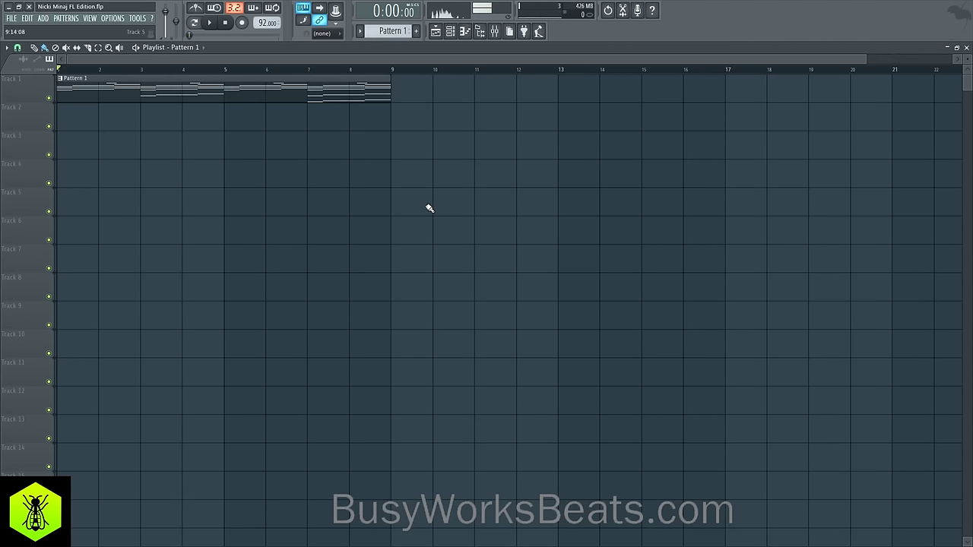
# Play back the eight-bar arrangement and check its signal in the mixer.
pyautogui.press('space')
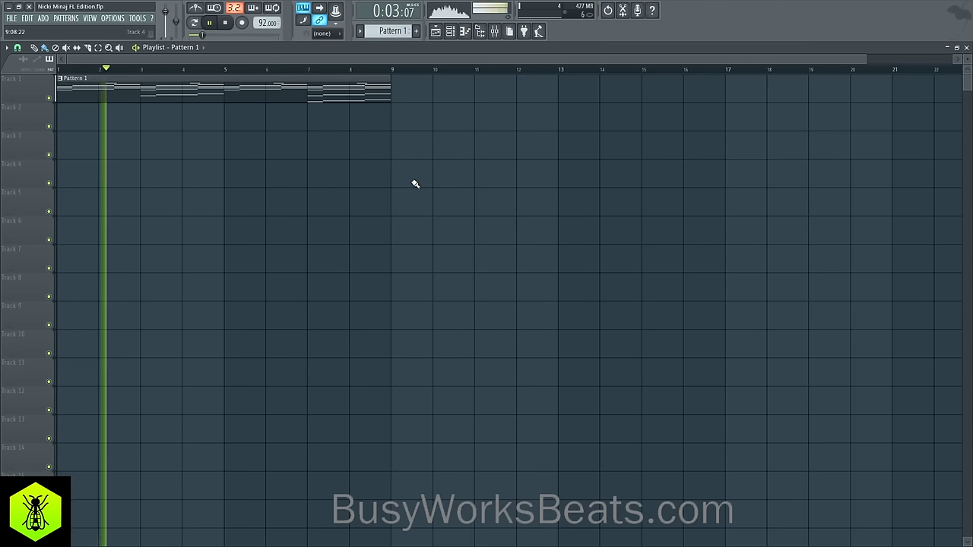
pyautogui.click(494, 31)
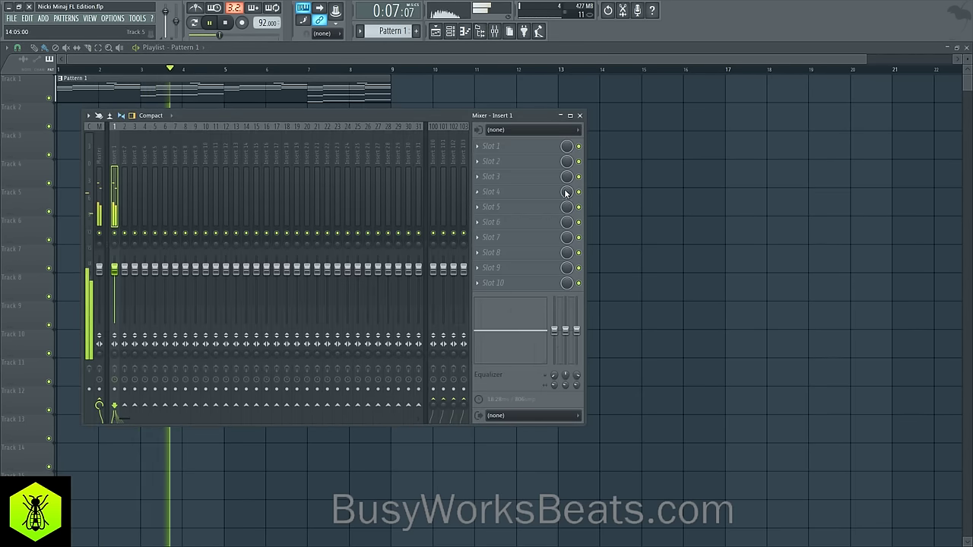
pyautogui.press('F9')
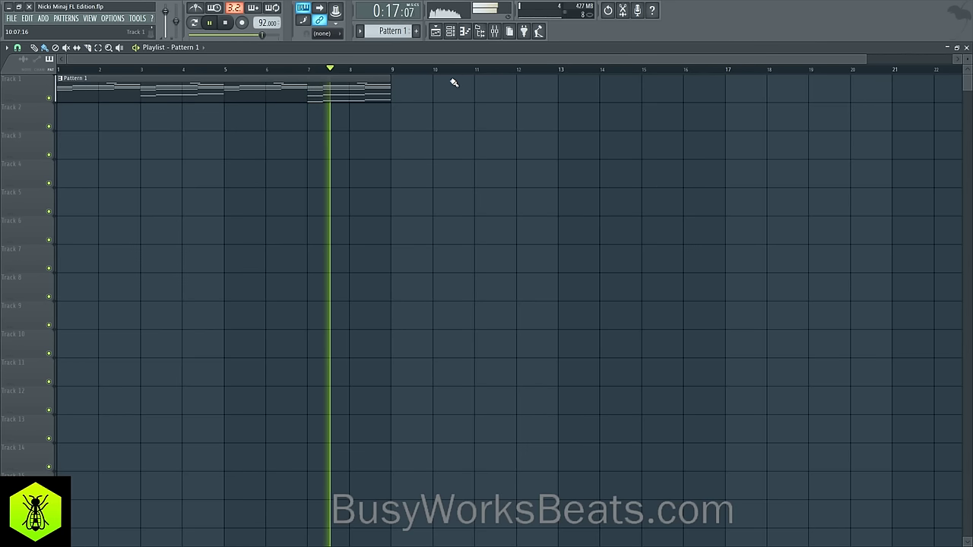
pyautogui.press('space')
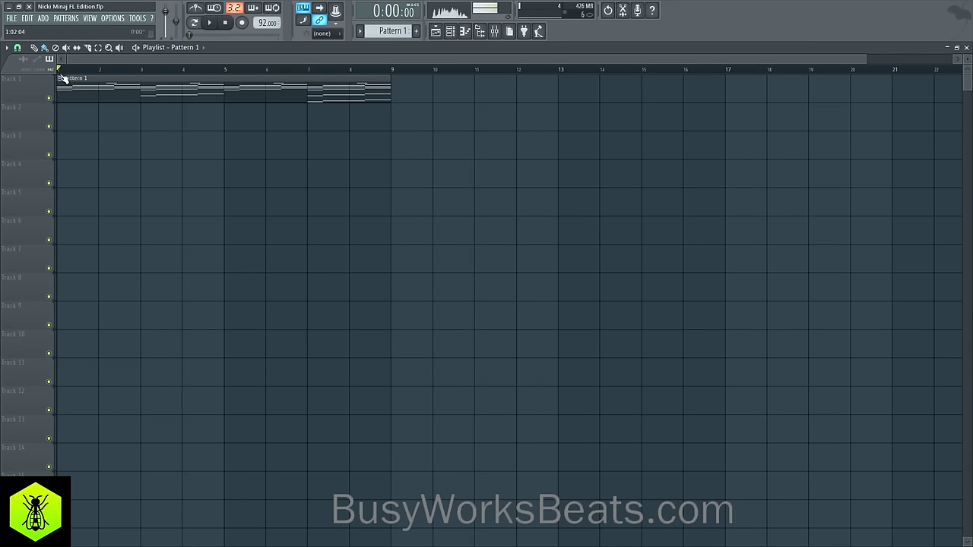
# Open the Pattern 1 clip for editing in the piano roll, review its notes, and play the section from bar 7.
pyautogui.click(62, 78)
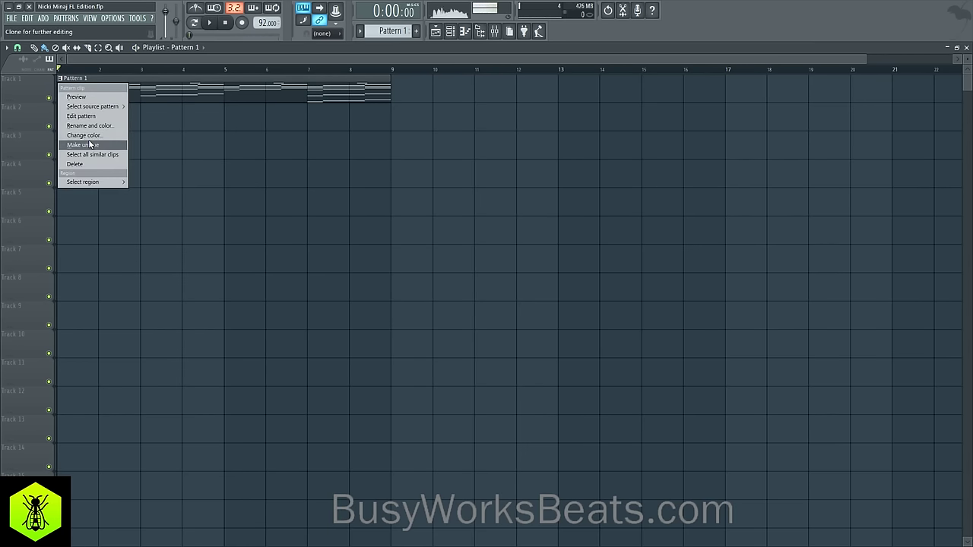
pyautogui.click(82, 116)
pyautogui.scroll(-2, 358, 73)
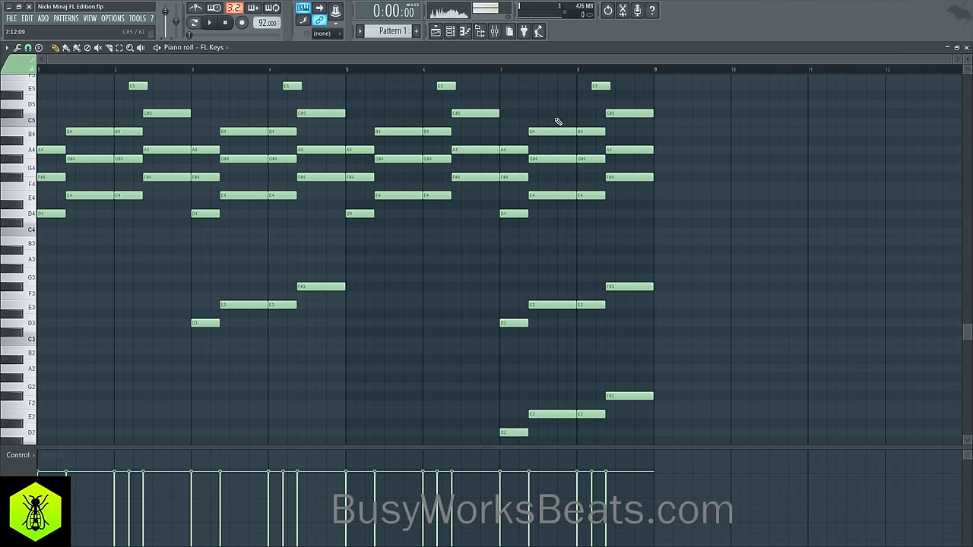
pyautogui.scroll(-3, 577, 167)
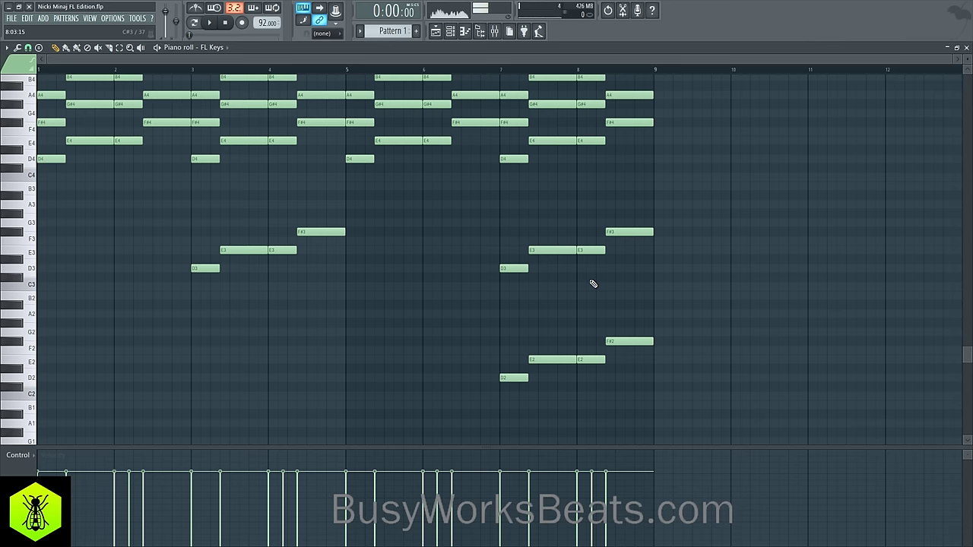
pyautogui.scroll(3, 719, 145)
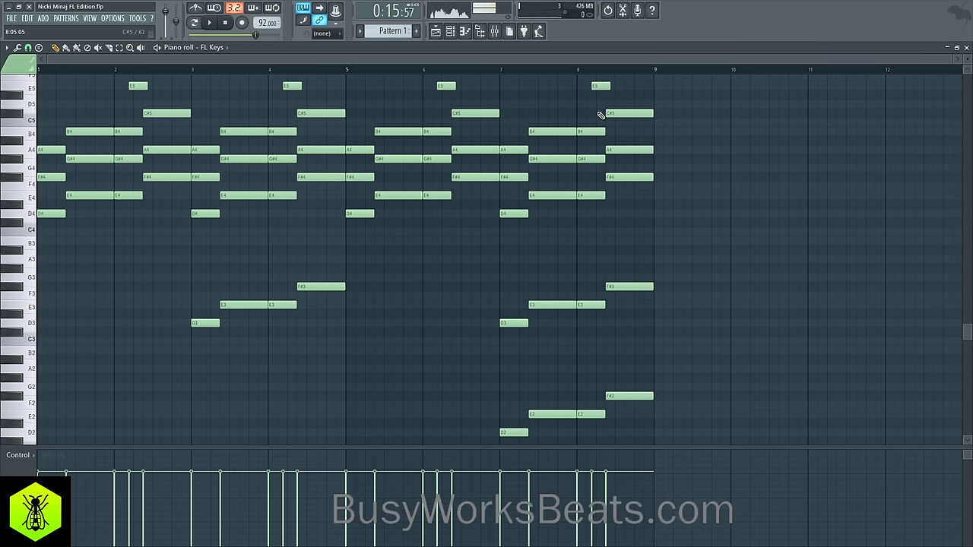
pyautogui.scroll(2, 733, 189)
pyautogui.scroll(-4, 703, 182)
pyautogui.scroll(4, 673, 174)
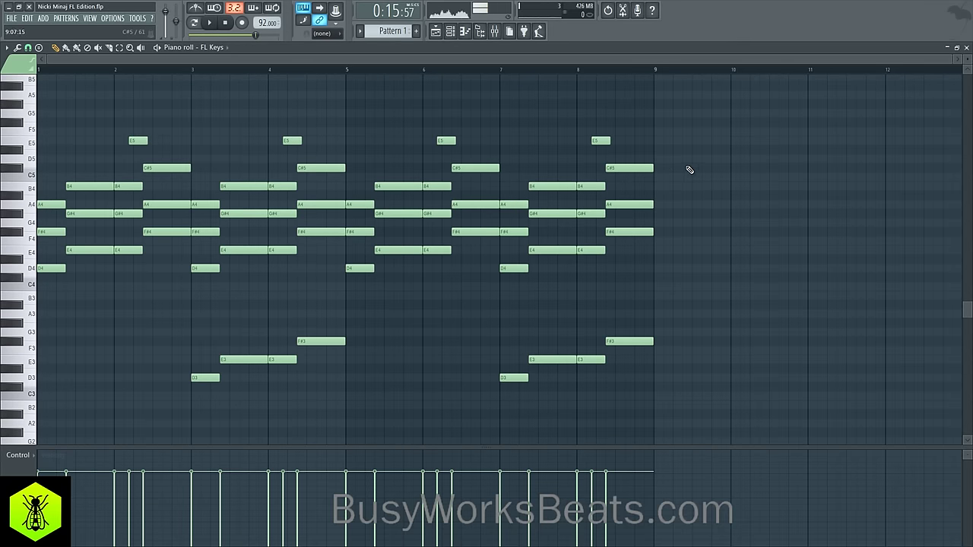
pyautogui.press('space')
pyautogui.scroll(-3, 727, 185)
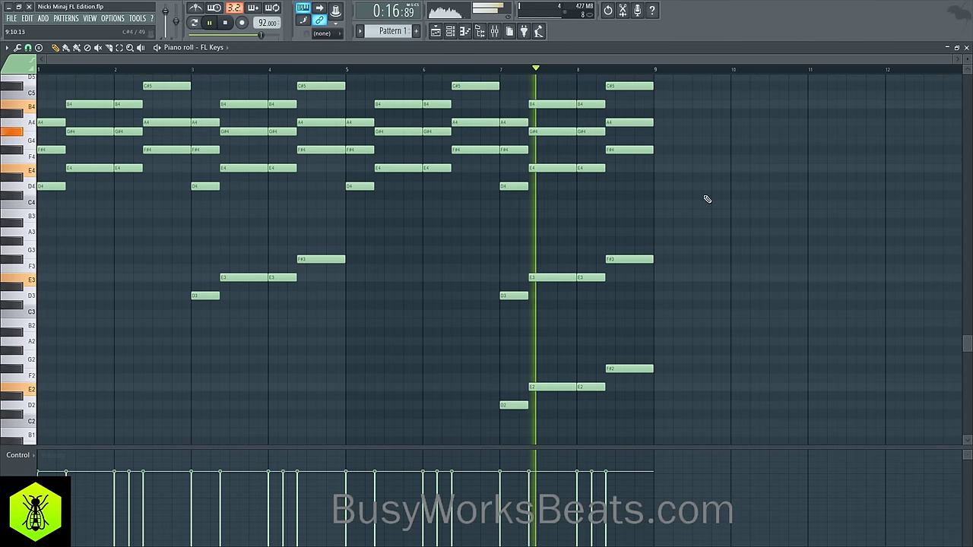
pyautogui.press('space')
# Replace the E5 and long C#5 in bar 8 with one short C#5, and play the passage from bar 7.
pyautogui.moveTo(670, 417); pyautogui.dragTo(591, 98)
pyautogui.scroll(3, 599, 99)
pyautogui.keyDown('ctrl'); pyautogui.keyDown('shift'); pyautogui.click(604, 140); pyautogui.keyUp('shift'); pyautogui.keyUp('ctrl')
pyautogui.click(658, 199)
pyautogui.click(594, 177)
pyautogui.moveTo(600, 142); pyautogui.dragTo(622, 219)
pyautogui.rightClick(622, 219)
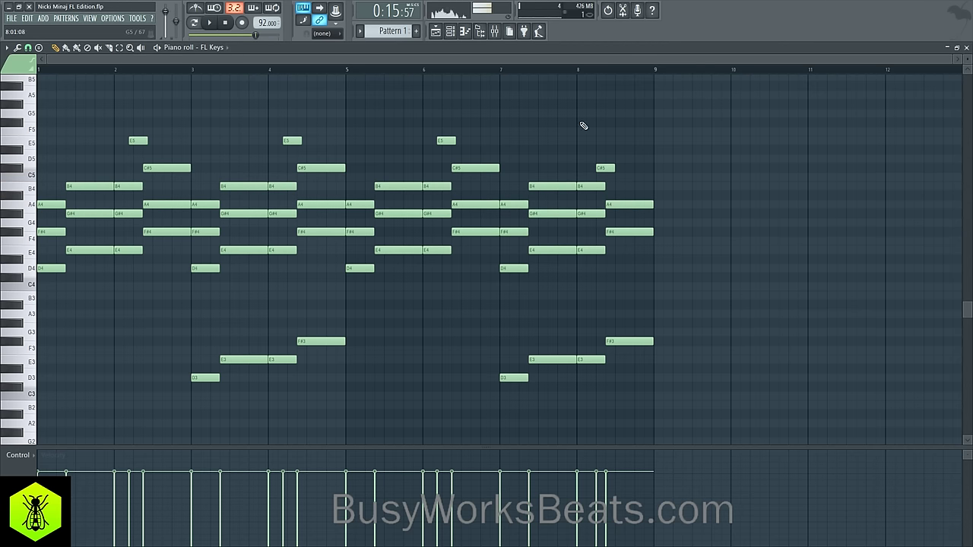
pyautogui.press('space')
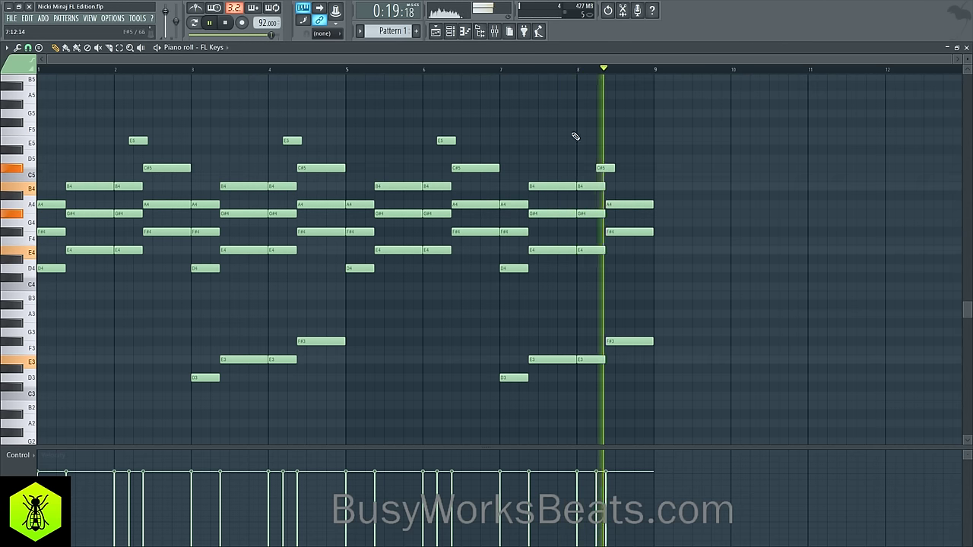
pyautogui.press('space')
pyautogui.click(514, 71)
pyautogui.press('space')
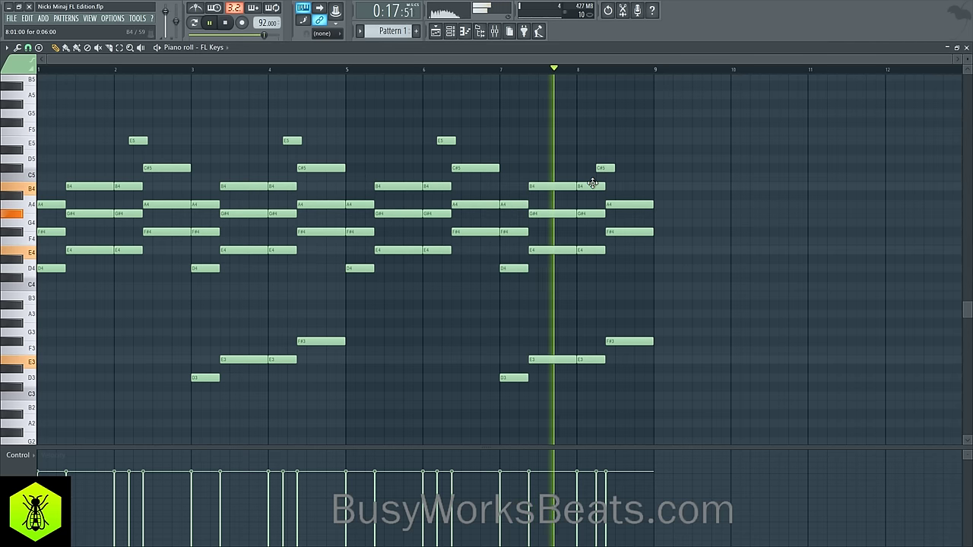
pyautogui.press('space')
# Shift bar 8's short C#5 and closing A4, F#4 and F#3 chord later, and delete the low E2 and F#2 notes.
pyautogui.moveTo(604, 167)
pyautogui.mouseDown()
pyautogui.moveTo(614, 167)
pyautogui.moveTo(651, 341)
pyautogui.mouseUp()
pyautogui.scroll(-3, 650, 350)
pyautogui.scroll(-1, 650, 350)
pyautogui.rightClick(642, 346)
pyautogui.press('space')
pyautogui.rightClick(550, 359)
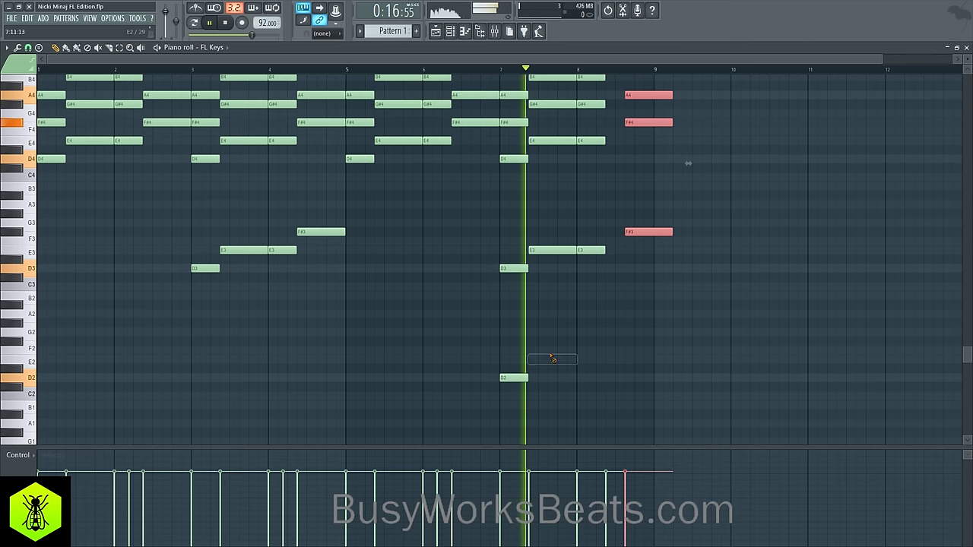
# Move the closing A4, F#4 and F#3 chord slightly later in bar 8, and shorten it to end at bar 9.
pyautogui.scroll(6, 614, 308)
pyautogui.scroll(3, 620, 304)
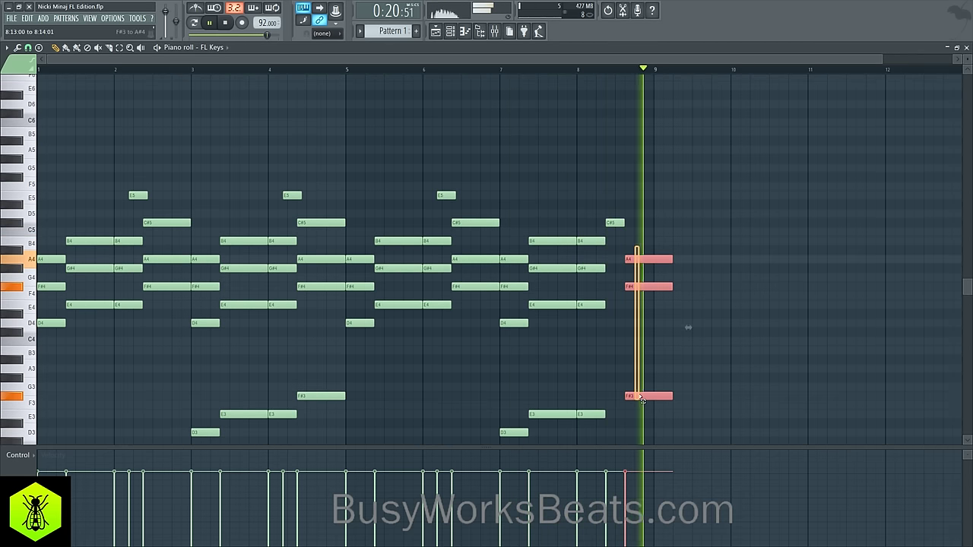
pyautogui.moveTo(637, 395); pyautogui.dragTo(647, 395)
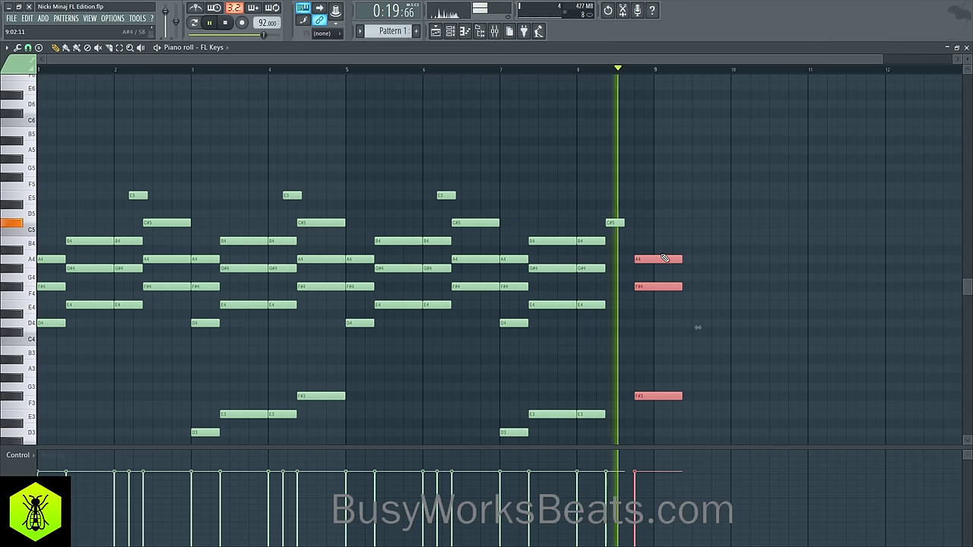
pyautogui.press('space')
pyautogui.moveTo(680, 258); pyautogui.dragTo(655, 254)
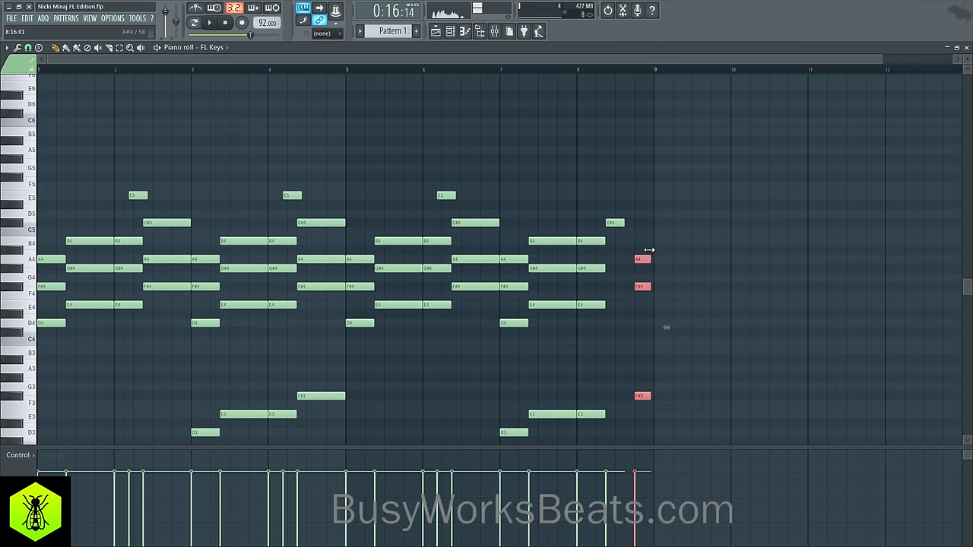
pyautogui.hotkey('ctrl', 'd')
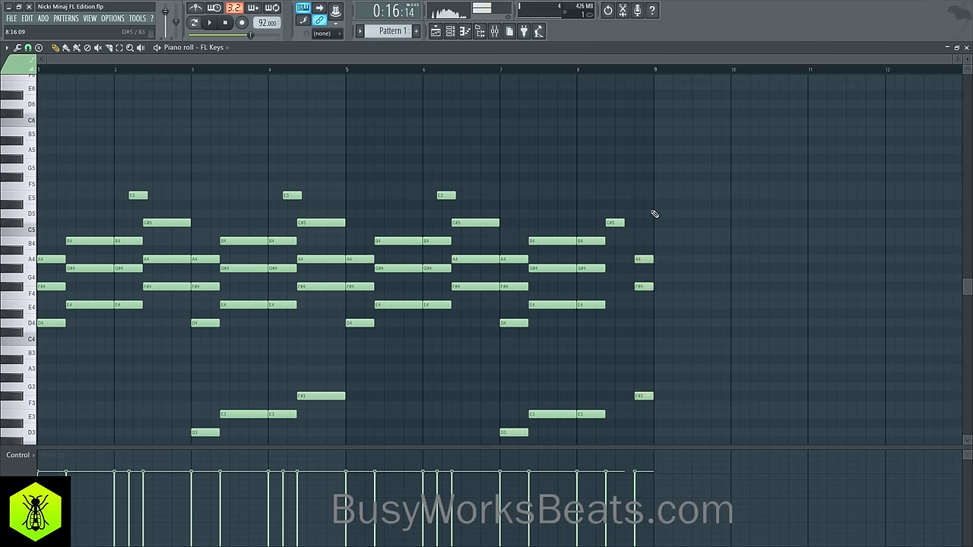
# Add a short E5 note at the start of bar 9.
pyautogui.scroll(-3, 624, 202)
pyautogui.scroll(5, 624, 241)
pyautogui.scroll(-3, 643, 246)
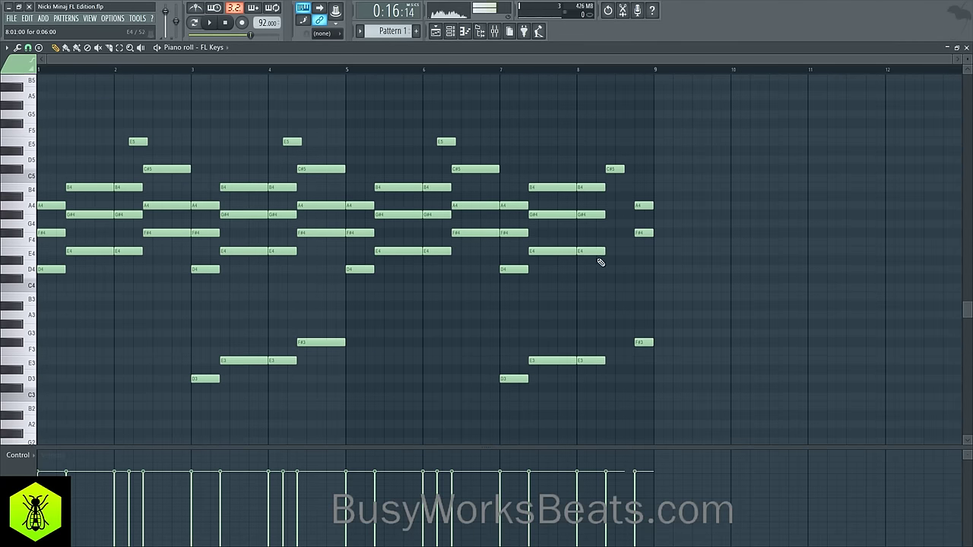
pyautogui.click(657, 142)
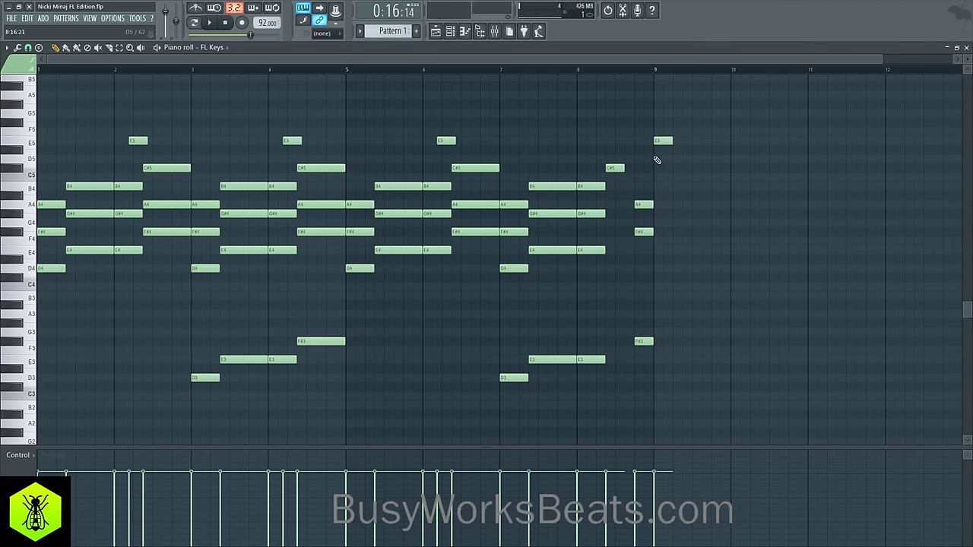
# Add short D5, C#5, B4, A4, G#4, F#4 and E4 notes under the E5 at the start of bar 9.
pyautogui.click(657, 160)
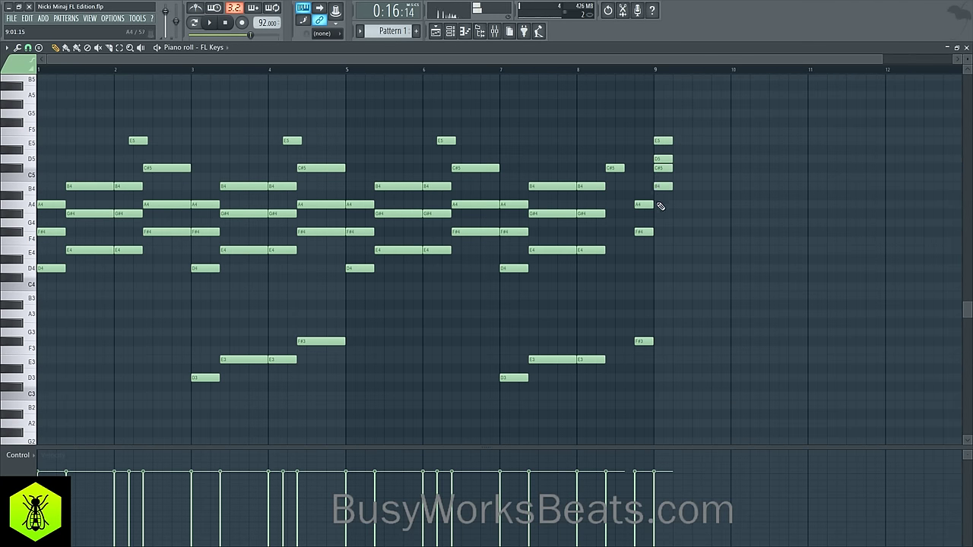
pyautogui.click(660, 205)
pyautogui.click(655, 224)
pyautogui.moveTo(655, 223)
pyautogui.mouseDown()
pyautogui.moveTo(652, 213)
pyautogui.moveTo(652, 225)
pyautogui.mouseUp()
pyautogui.click(656, 250)
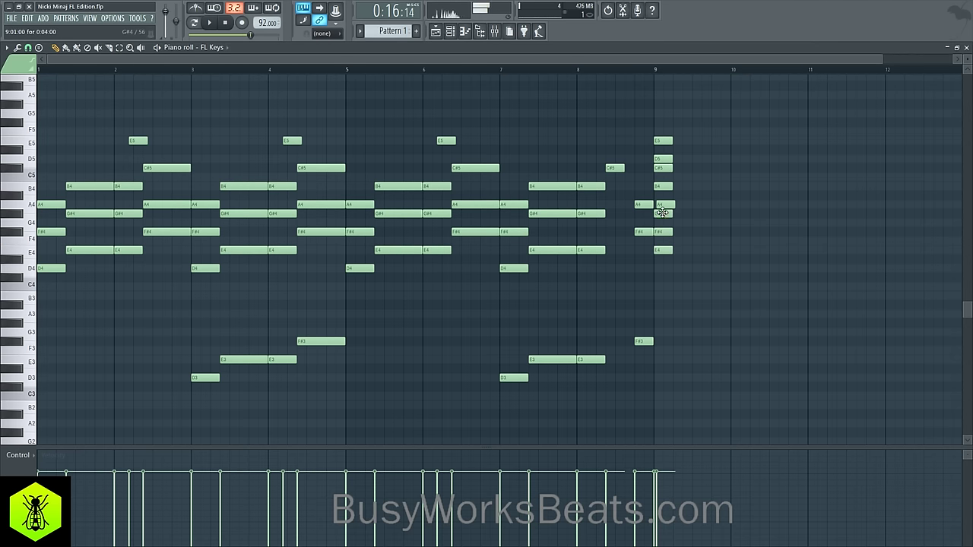
pyautogui.moveTo(661, 213); pyautogui.dragTo(664, 216)
pyautogui.moveTo(675, 254)
pyautogui.keyDown('ctrl'); pyautogui.mouseDown()
pyautogui.moveTo(660, 132)
pyautogui.moveTo(669, 254)
pyautogui.moveTo(662, 250)
pyautogui.mouseUp(); pyautogui.keyUp('ctrl')
# Duplicate the stack of scale notes at bar 9 into the octaves below and above, starting from E3.
pyautogui.keyDown('ctrl'); pyautogui.moveTo(678, 361); pyautogui.dragTo(670, 134); pyautogui.keyUp('ctrl')
pyautogui.moveTo(663, 362)
pyautogui.keyDown('shift'); pyautogui.mouseDown()
pyautogui.moveTo(684, 143)
pyautogui.moveTo(663, 145)
pyautogui.mouseUp(); pyautogui.keyUp('shift')
pyautogui.keyDown('ctrl'); pyautogui.click(705, 157); pyautogui.keyUp('ctrl')
pyautogui.keyDown('ctrl'); pyautogui.moveTo(673, 402); pyautogui.dragTo(670, 61); pyautogui.keyUp('ctrl')
pyautogui.scroll(2, 708, 113)
pyautogui.scroll(-6, 688, 354)
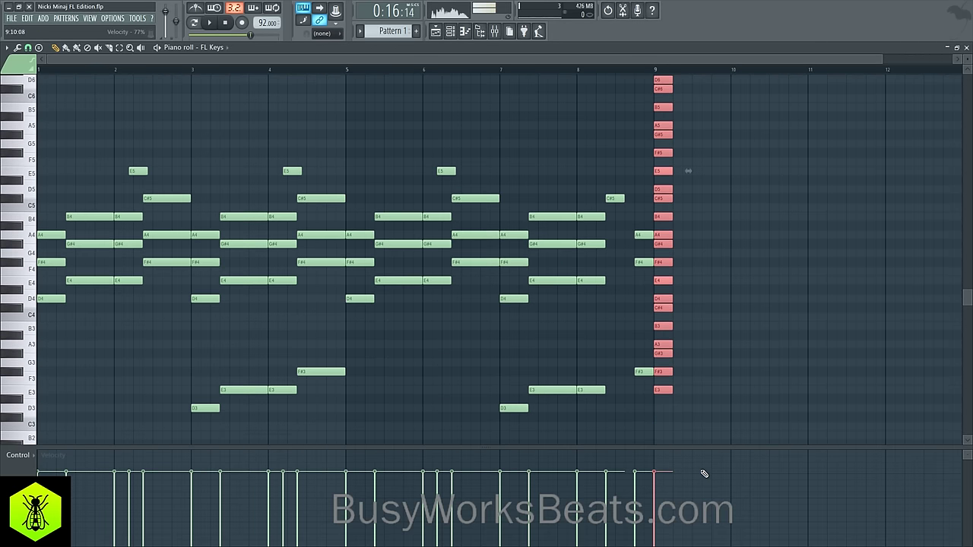
# Lower the velocity of the whole note stack at bar 9 to zero and deselect it.
pyautogui.click(661, 535)
pyautogui.click(688, 169)
pyautogui.scroll(-2, 730, 336)
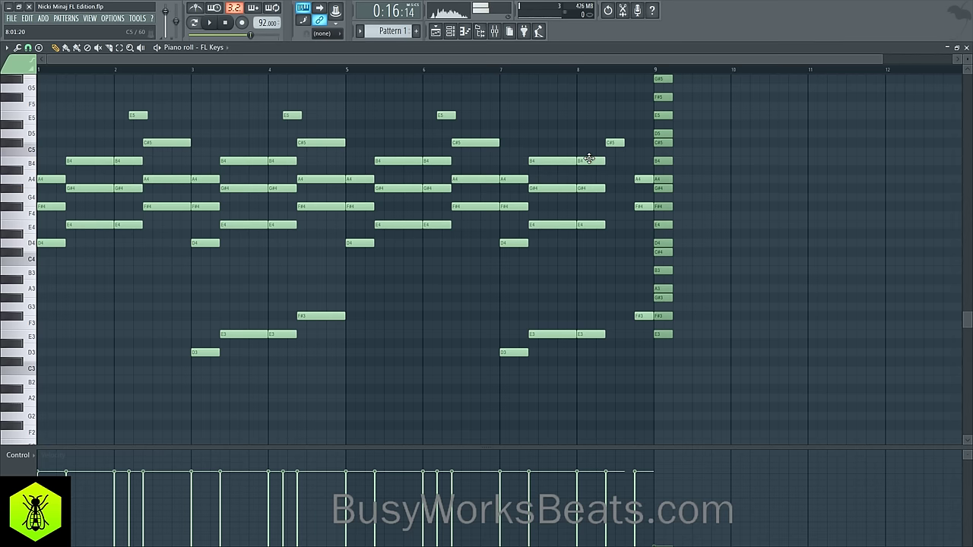
# Play the ending from bar 7, add A4 and F#4 under bar 8's C#5, and lengthen these notes to meet the closing chord.
pyautogui.click(505, 73)
pyautogui.press('space')
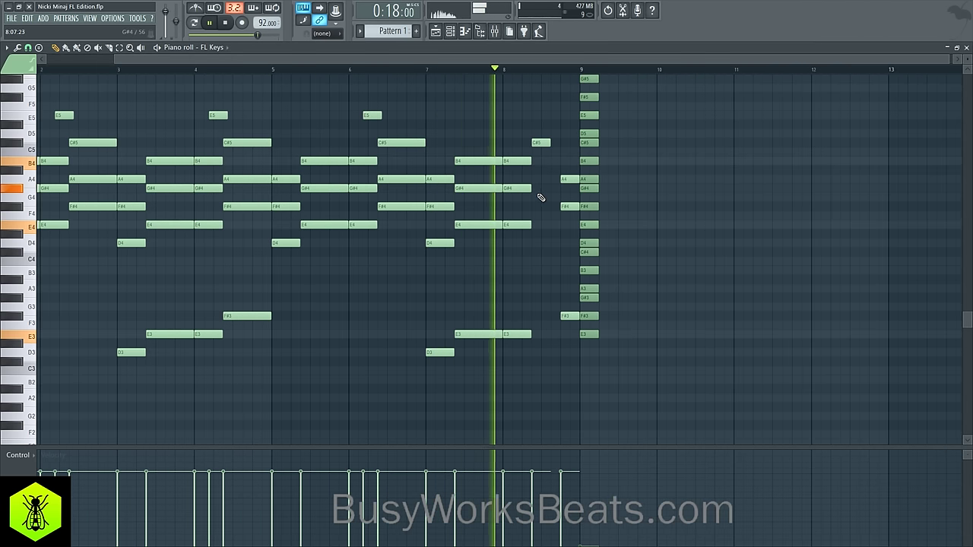
pyautogui.press('space')
pyautogui.keyDown('ctrl'); pyautogui.click(543, 143); pyautogui.keyUp('ctrl')
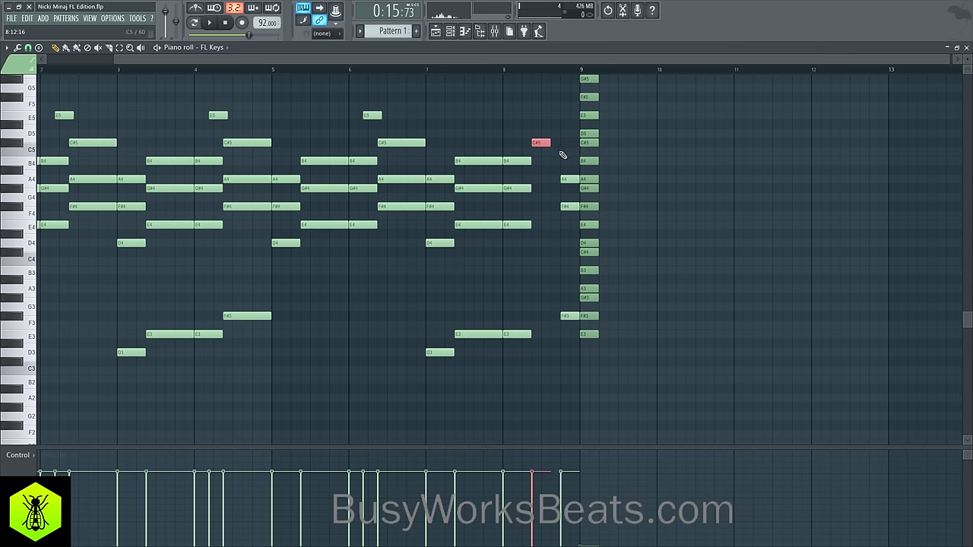
pyautogui.moveTo(397, 162); pyautogui.dragTo(560, 206)
pyautogui.press('space')
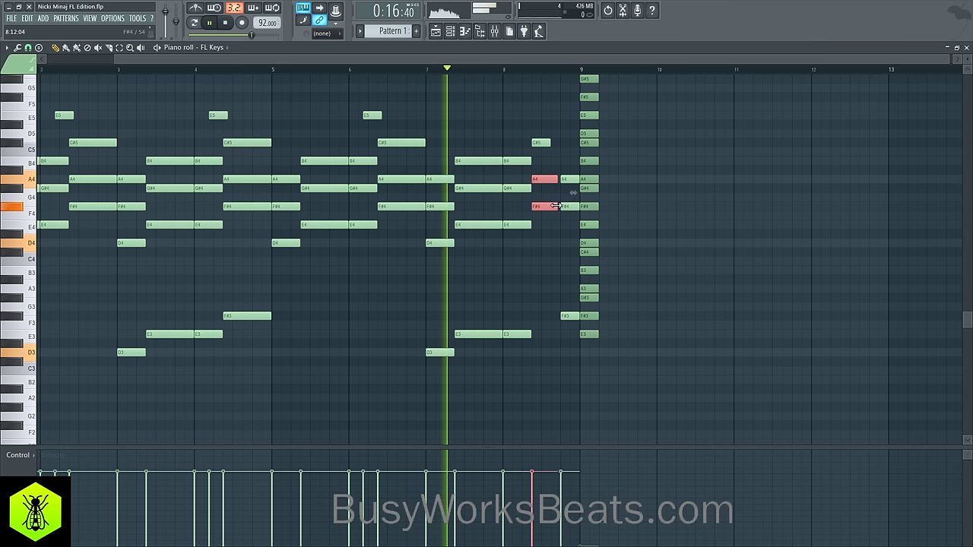
pyautogui.moveTo(548, 142); pyautogui.dragTo(560, 142)
# Add a D4 to the closing chord in bar 8 and lower its F#3 bass note to D3.
pyautogui.click(564, 204)
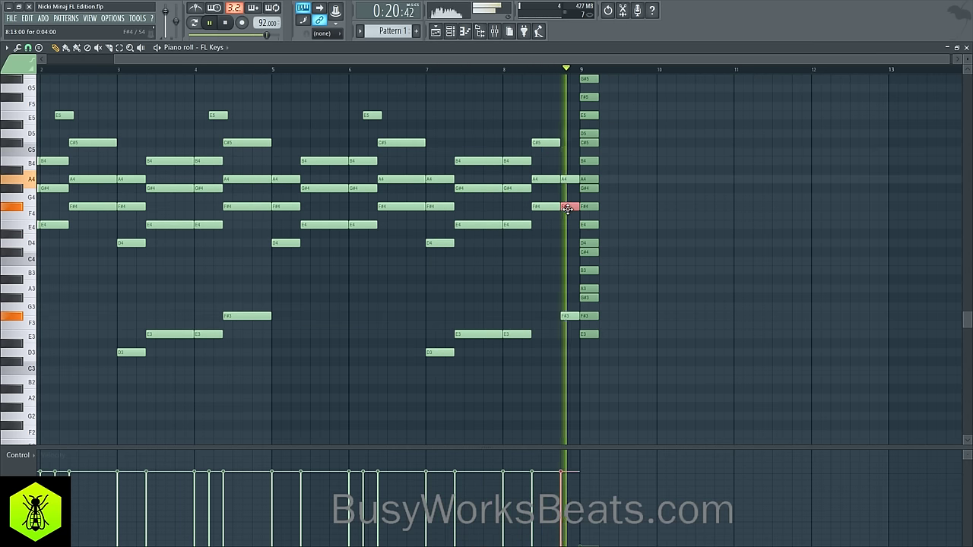
pyautogui.press('space')
pyautogui.click(567, 244)
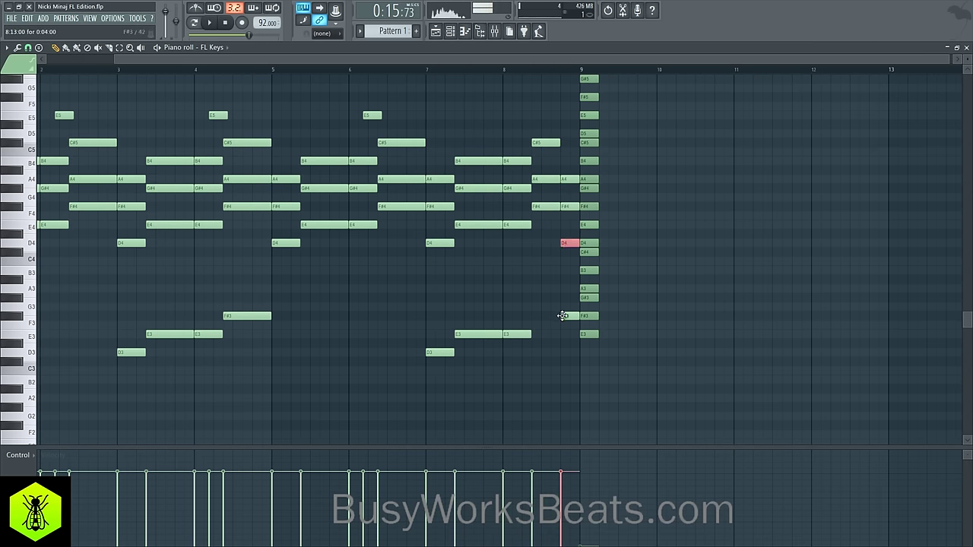
pyautogui.moveTo(569, 316); pyautogui.dragTo(569, 352)
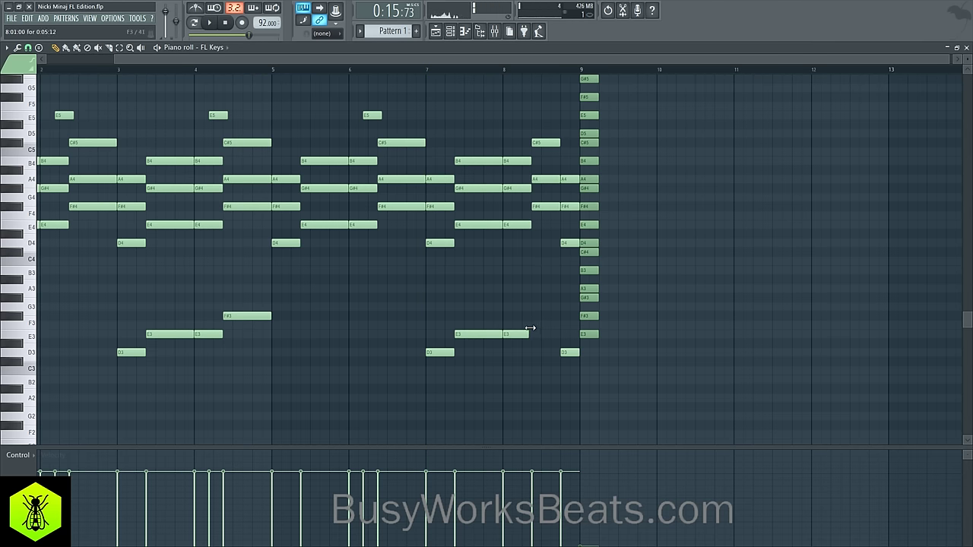
# Add an F#3 bass note under bar 8's C#5, A4 and F#4 chord, and play the ending.
pyautogui.click(553, 324)
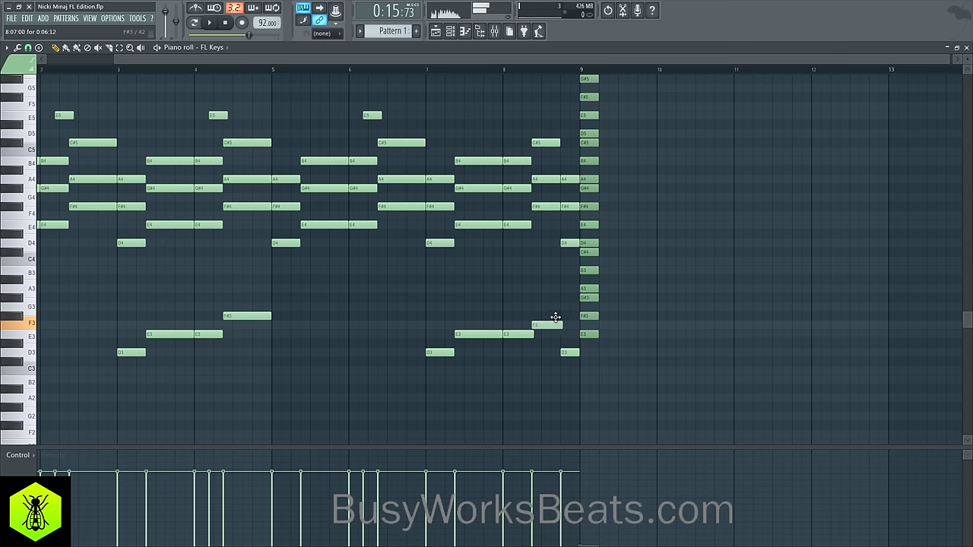
pyautogui.moveTo(555, 317); pyautogui.dragTo(555, 316)
pyautogui.press('space')
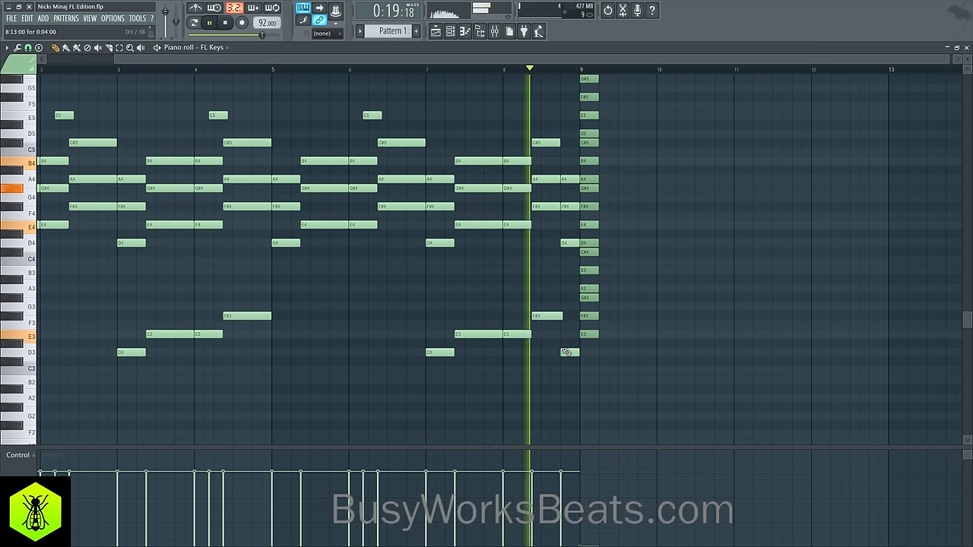
pyautogui.press('space')
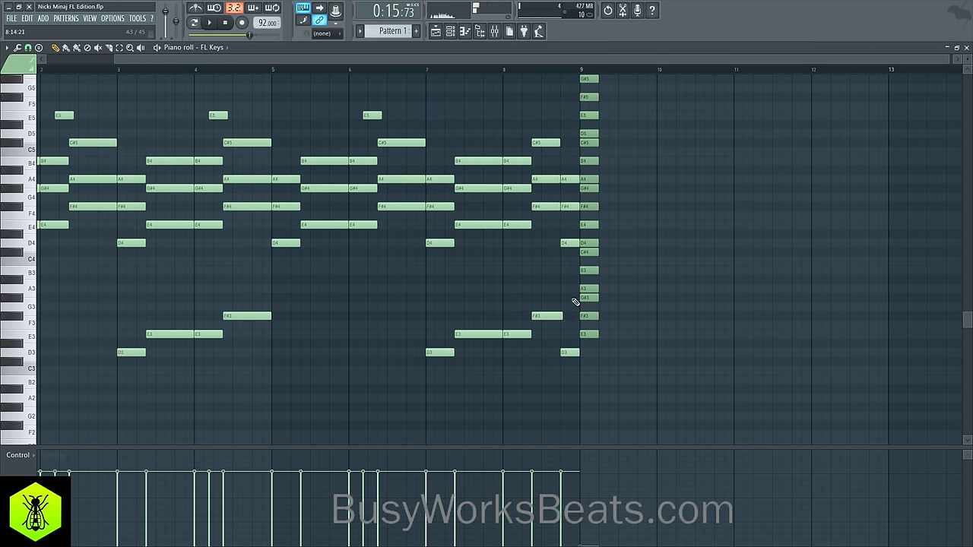
pyautogui.click(505, 71)
pyautogui.press('space')
pyautogui.scroll(3, 570, 213)
pyautogui.press('space')
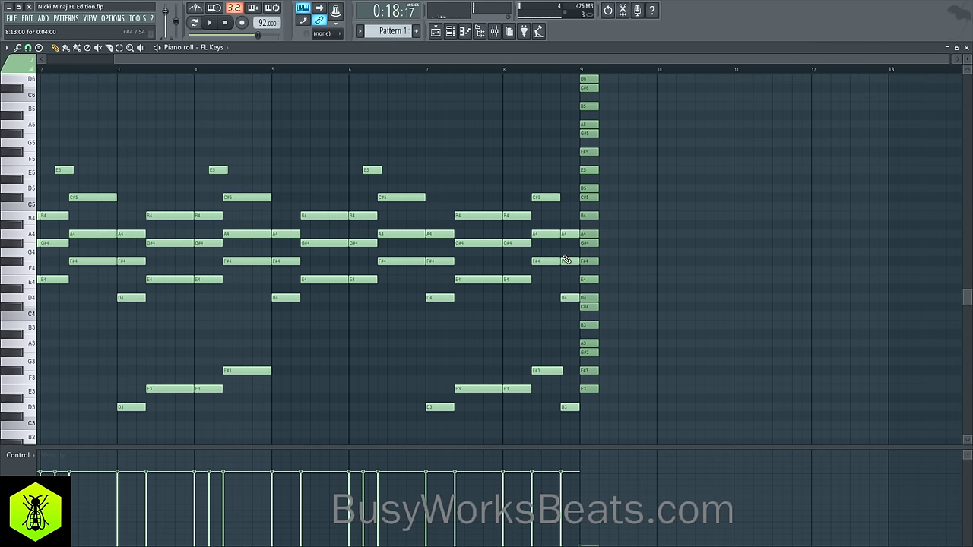
# Change the closing bass note in bar 8 from D3 to F#3, and remove the stray low B2, F#2 and D2 notes.
pyautogui.moveTo(564, 410)
pyautogui.mouseDown()
pyautogui.moveTo(567, 433)
pyautogui.moveTo(560, 394)
pyautogui.moveTo(561, 405)
pyautogui.mouseUp()
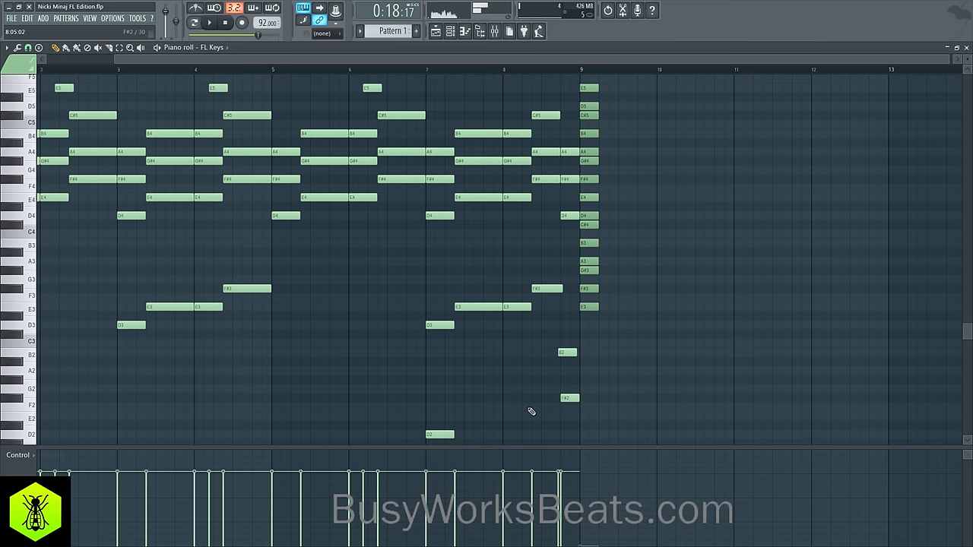
pyautogui.rightClick(567, 353)
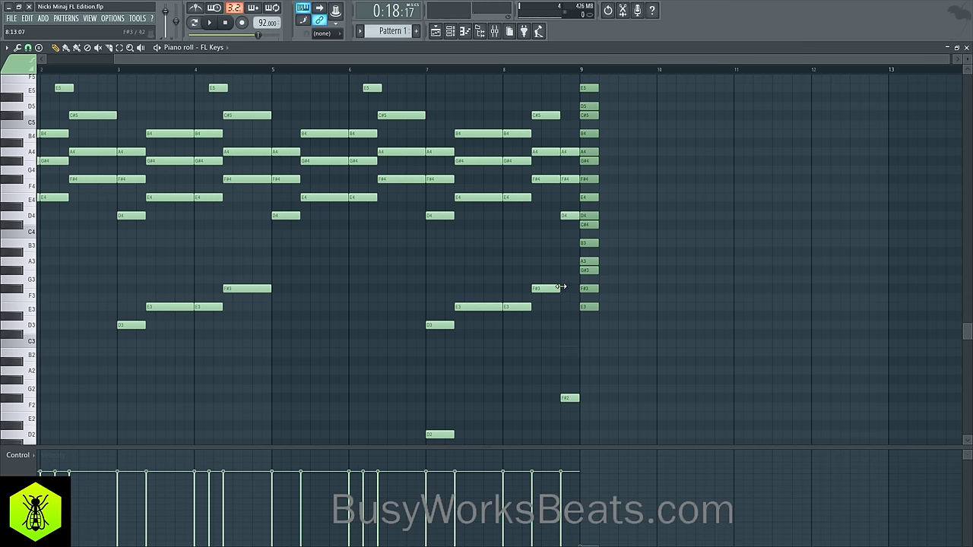
pyautogui.click(563, 289)
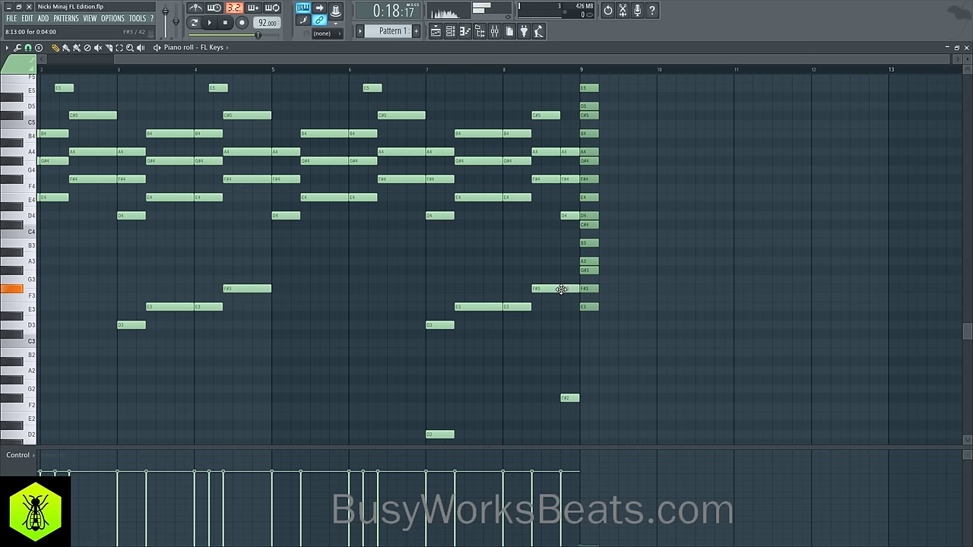
pyautogui.scroll(-3, 532, 327)
pyautogui.moveTo(577, 329); pyautogui.dragTo(518, 184)
# Copy the bass line of bars 7 and 8 one octave lower and play the ending.
pyautogui.moveTo(413, 193); pyautogui.dragTo(575, 254)
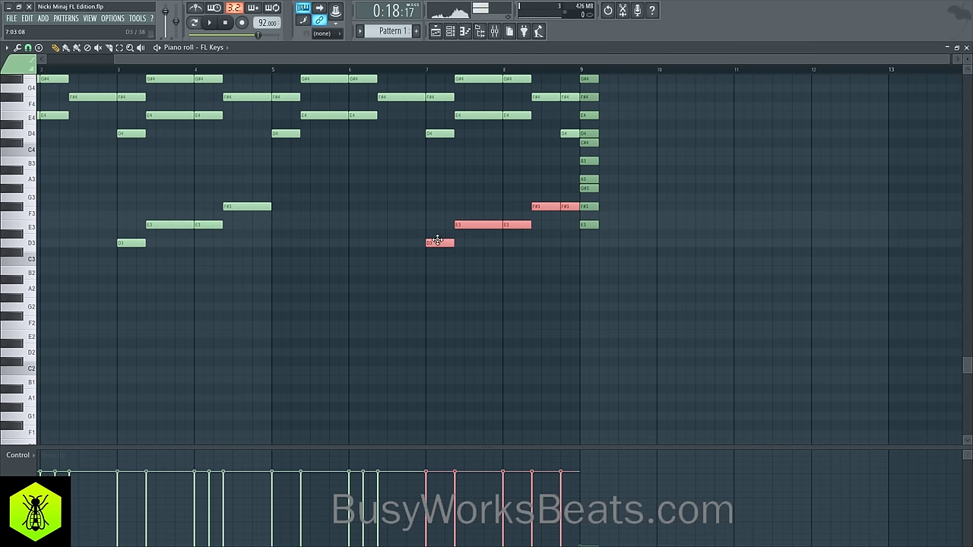
pyautogui.hotkey('ctrl', 'v')
pyautogui.hotkey('ctrl', 'Down')
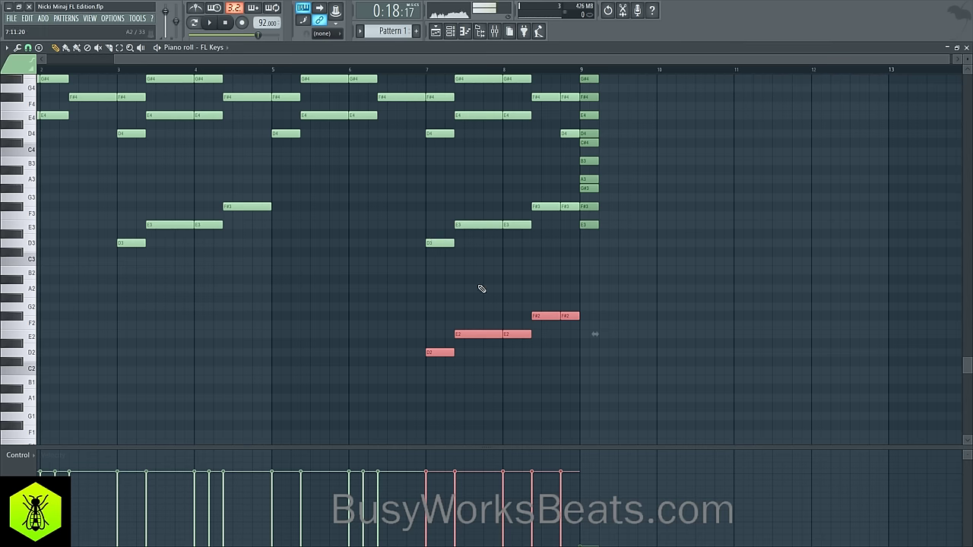
pyautogui.click(481, 289)
pyautogui.press('space')
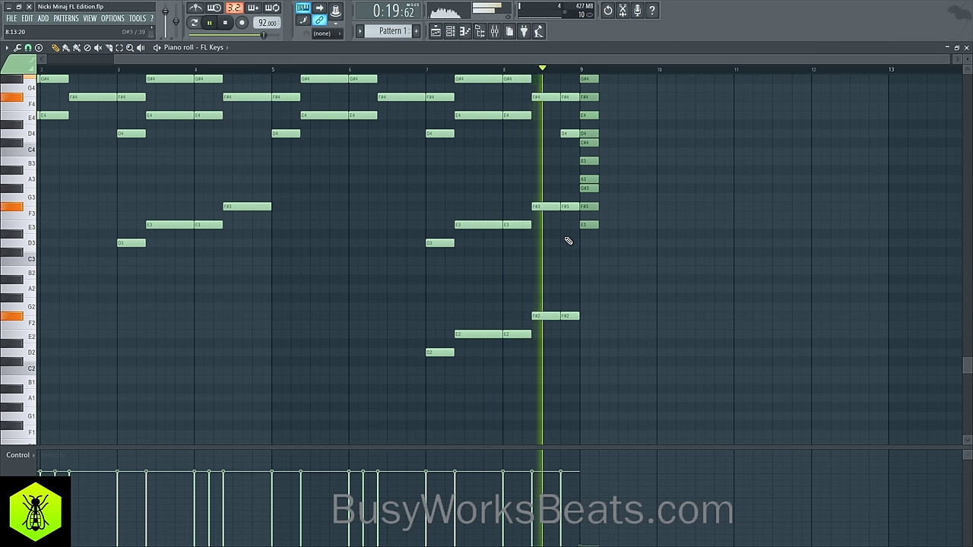
pyautogui.scroll(6, 568, 241)
pyautogui.press('space')
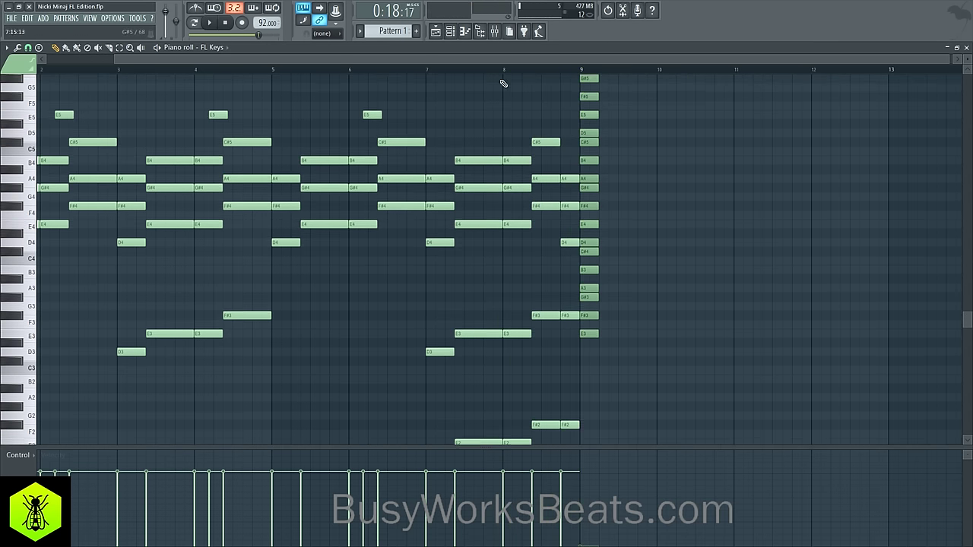
pyautogui.click(482, 69)
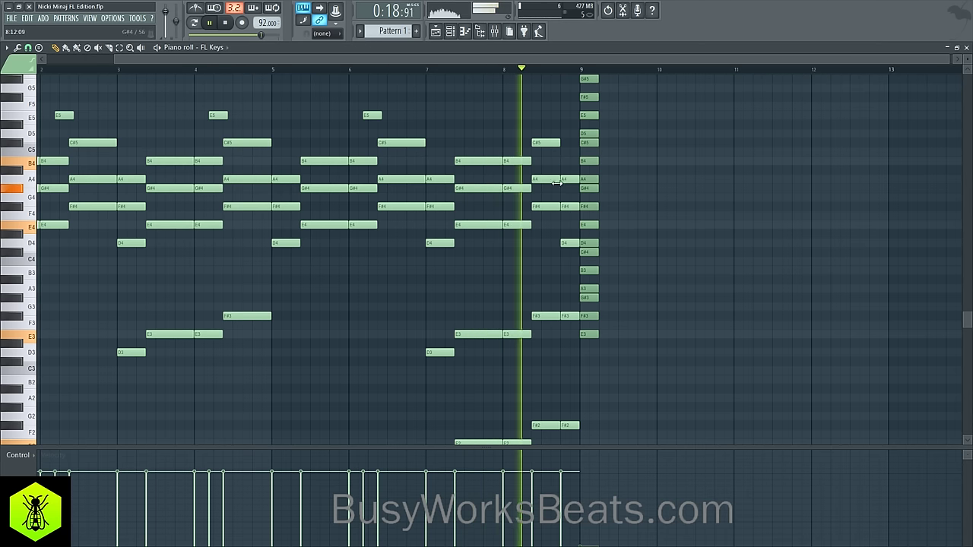
pyautogui.press('space')
# Delete the repeated closing F#3 and F#2 in bar 8, extend the preceding bass notes to bar 9, and play the result.
pyautogui.rightClick(568, 318)
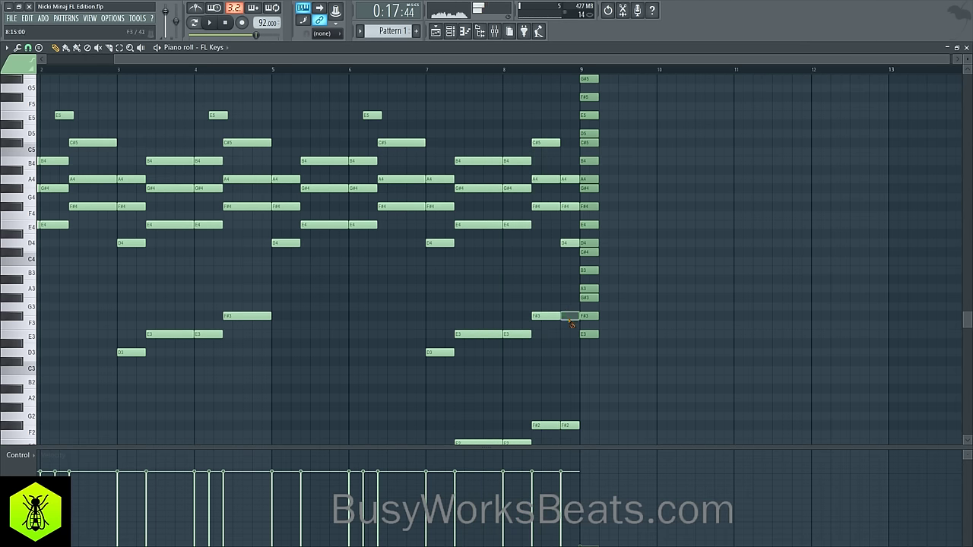
pyautogui.press('space')
pyautogui.scroll(-5, 569, 342)
pyautogui.scroll(4, 568, 380)
pyautogui.moveTo(569, 419); pyautogui.dragTo(555, 280)
pyautogui.moveTo(559, 289); pyautogui.dragTo(580, 294)
pyautogui.press('space')
pyautogui.hotkey('ctrl', 'd')
pyautogui.press('space')
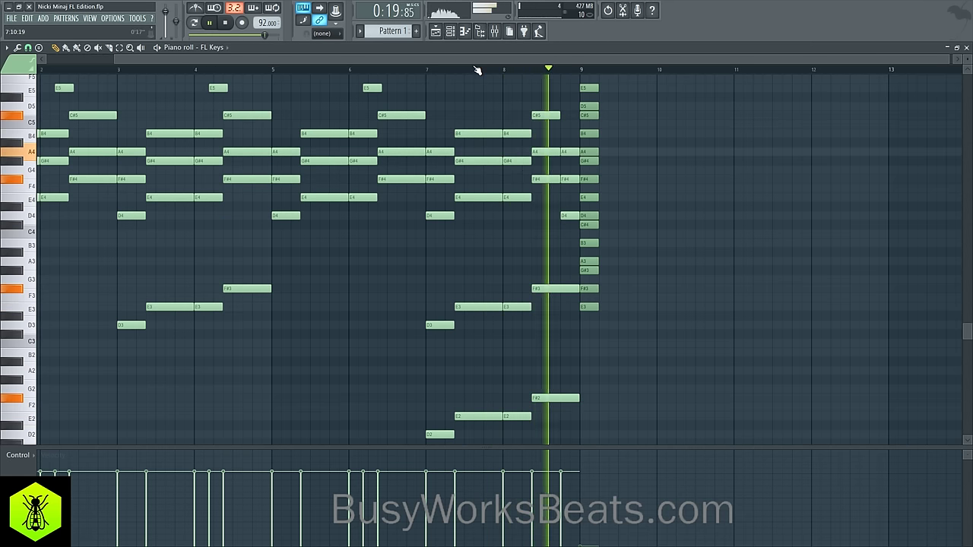
pyautogui.press('space')
# Return to the playlist, play the song from the start, and trim the Pattern 1 clip to eight bars.
pyautogui.click(966, 48)
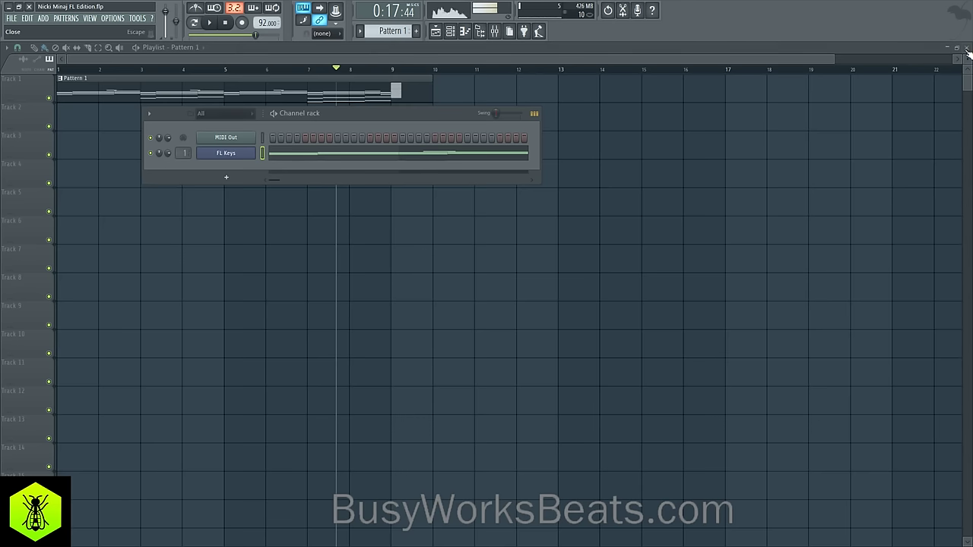
pyautogui.click(227, 24)
pyautogui.press('space')
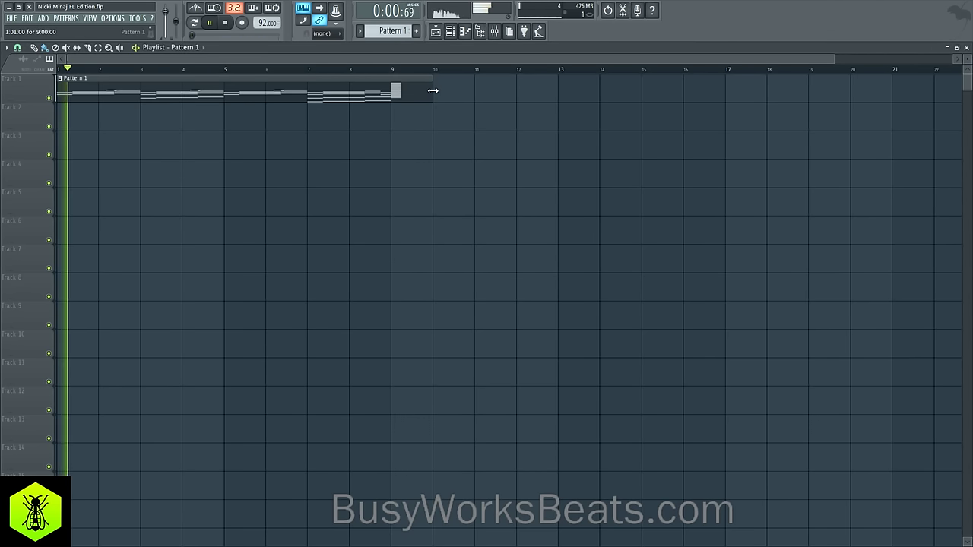
pyautogui.click(343, 91)
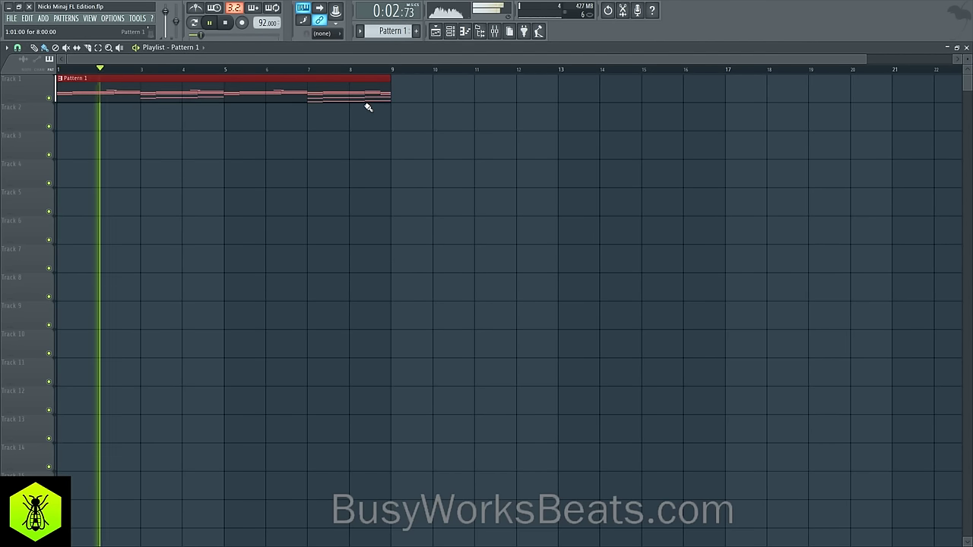
# Duplicate the eight-bar Pattern 1 clip at bar 9 on Track 1 and save the project.
pyautogui.moveTo(315, 92); pyautogui.dragTo(654, 99)
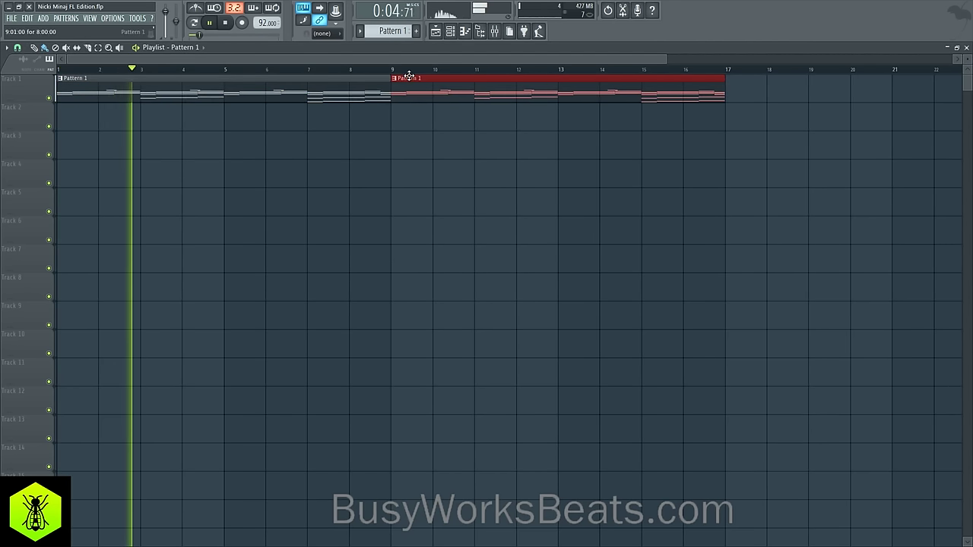
pyautogui.scroll(-2, 410, 77)
pyautogui.keyDown('ctrl'); pyautogui.click(401, 143); pyautogui.keyUp('ctrl')
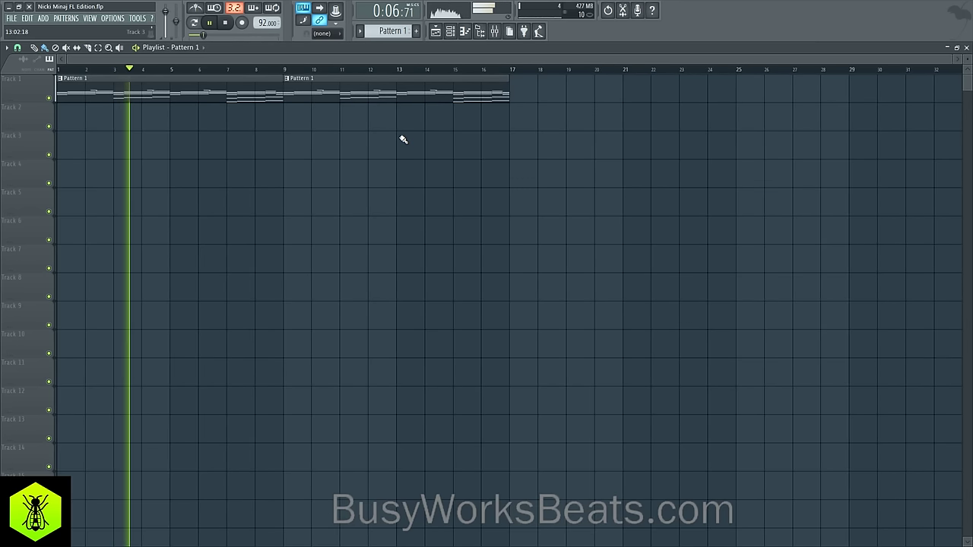
pyautogui.hotkey('ctrl', 's')
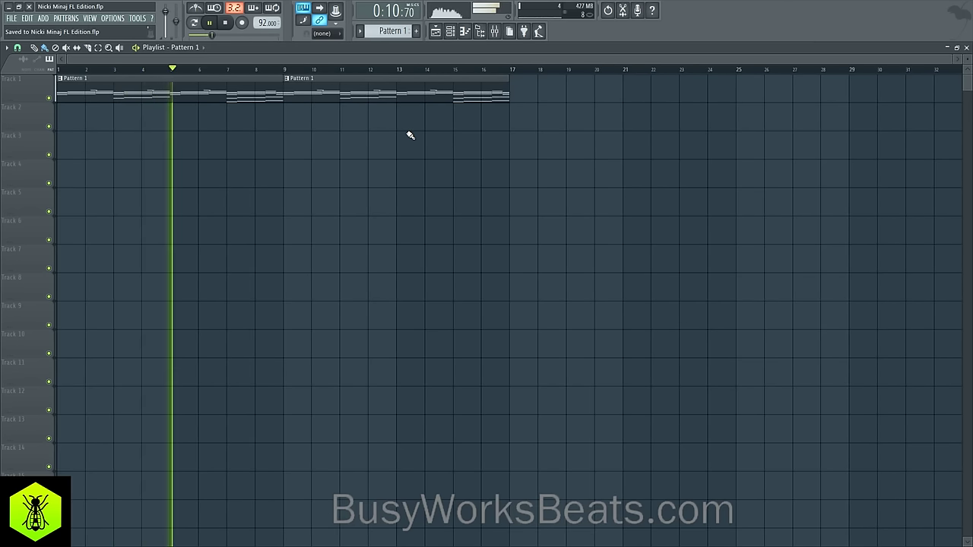
# Examine the mixer, channel rack and FL Keys settings during playback, and stop the song.
pyautogui.click(494, 31)
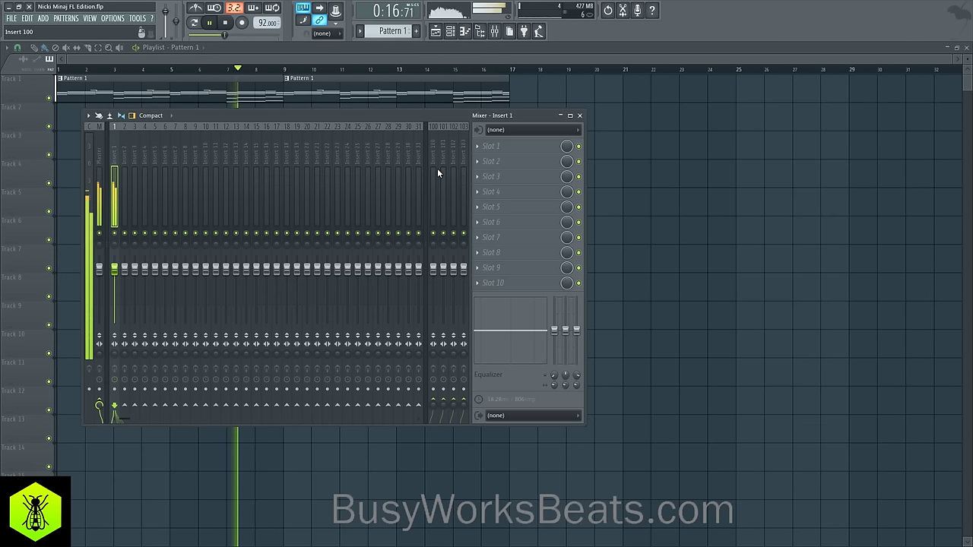
pyautogui.click(451, 32)
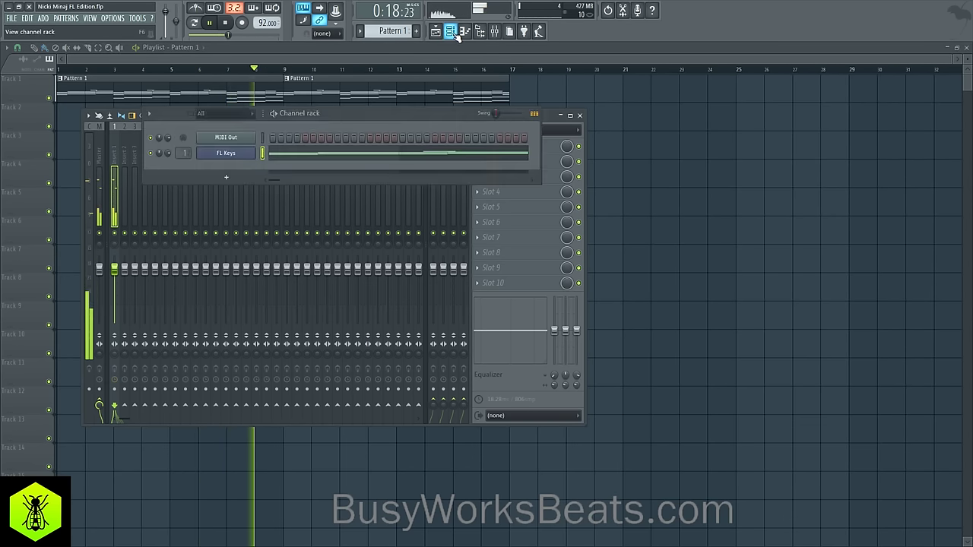
pyautogui.click(226, 155)
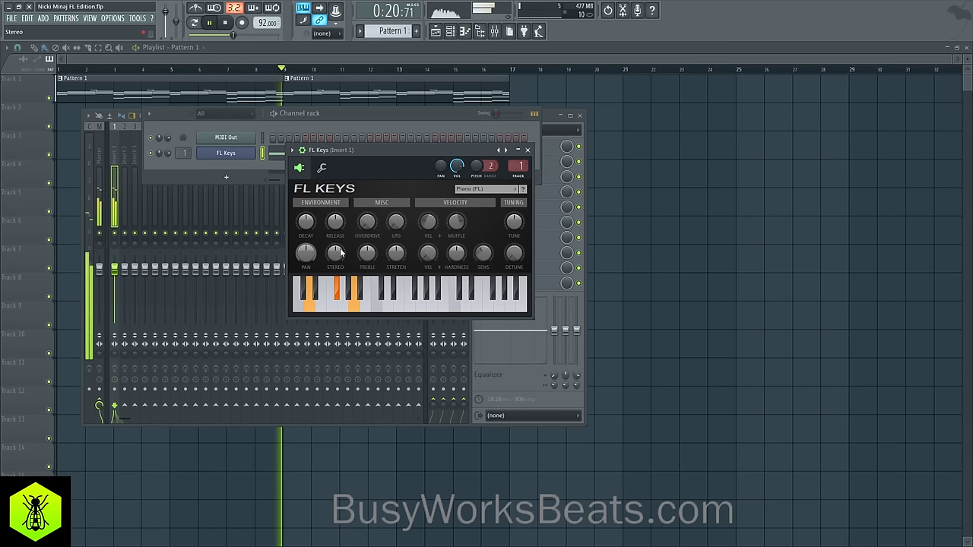
pyautogui.press('space')
pyautogui.click(528, 150)
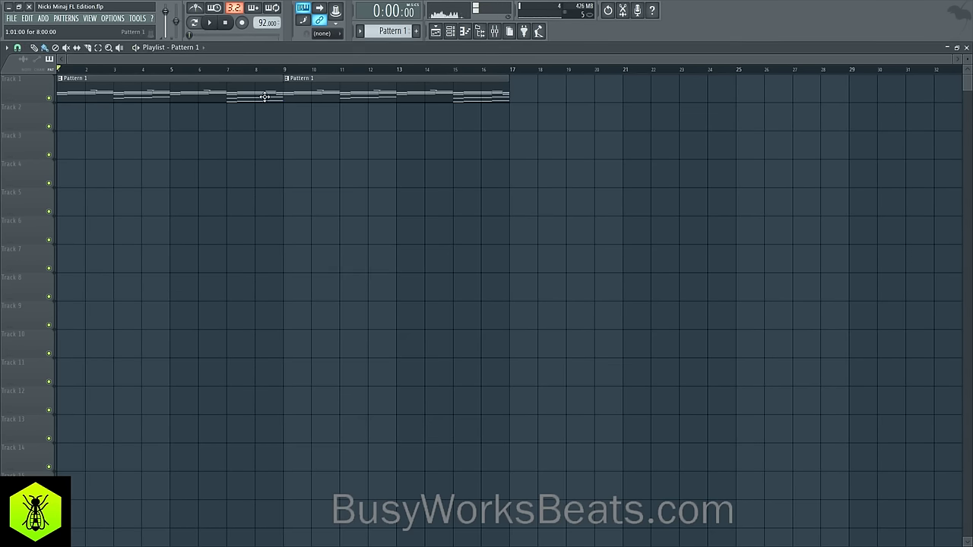
# Open the first Pattern 1 clip for editing in the piano roll.
pyautogui.click(73, 83)
pyautogui.click(84, 120)
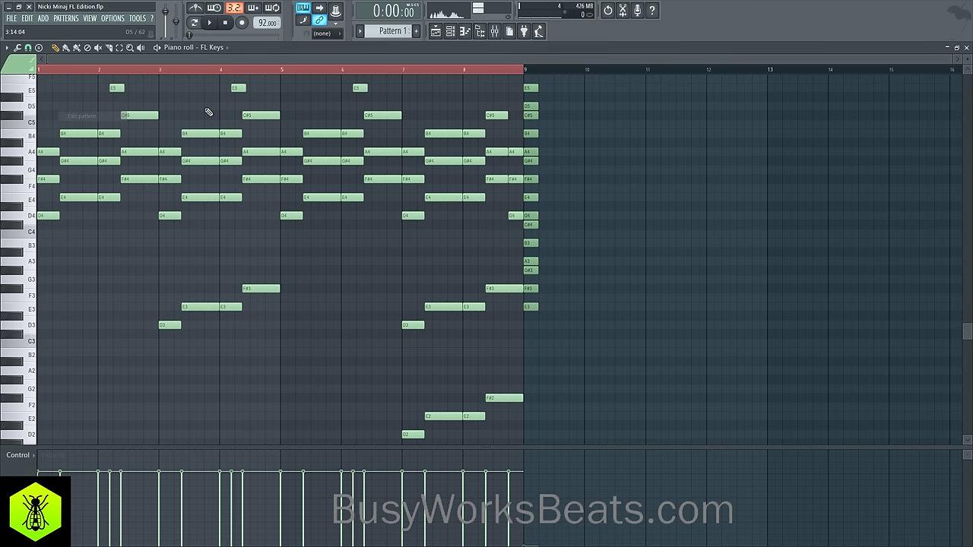
# Play the pattern from about bar 8, stop it, and delete the short A4, F#4 and D4 notes ending that bar.
pyautogui.click(461, 73)
pyautogui.press('space')
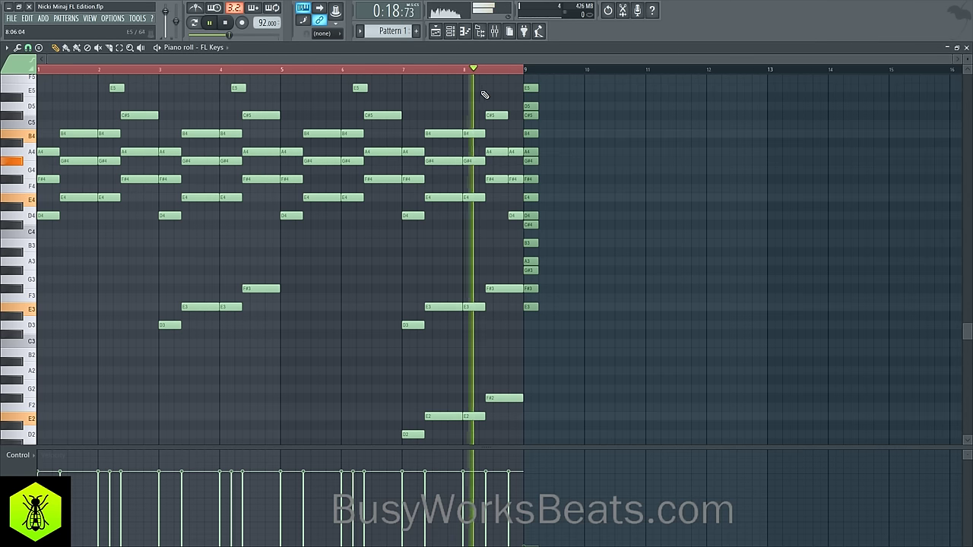
pyautogui.press('space')
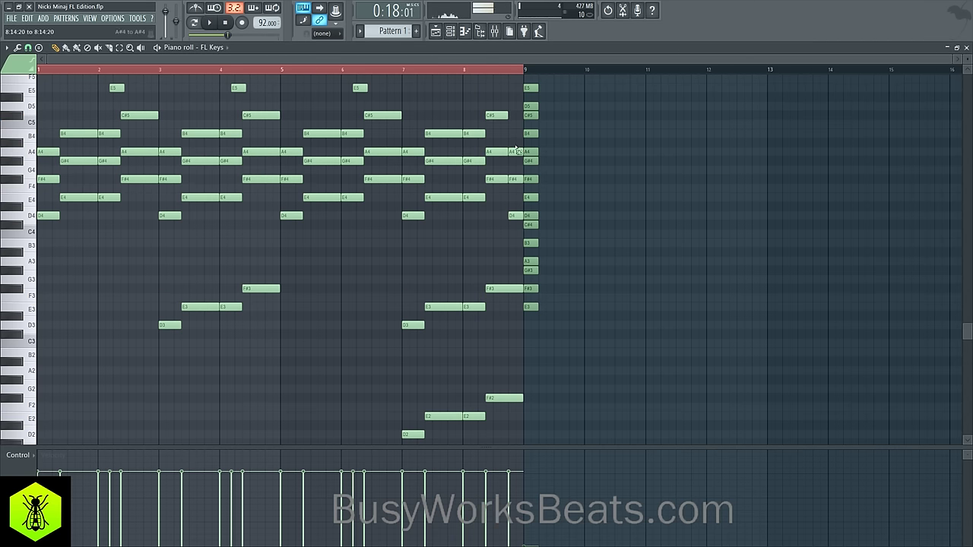
pyautogui.moveTo(517, 147); pyautogui.dragTo(517, 223)
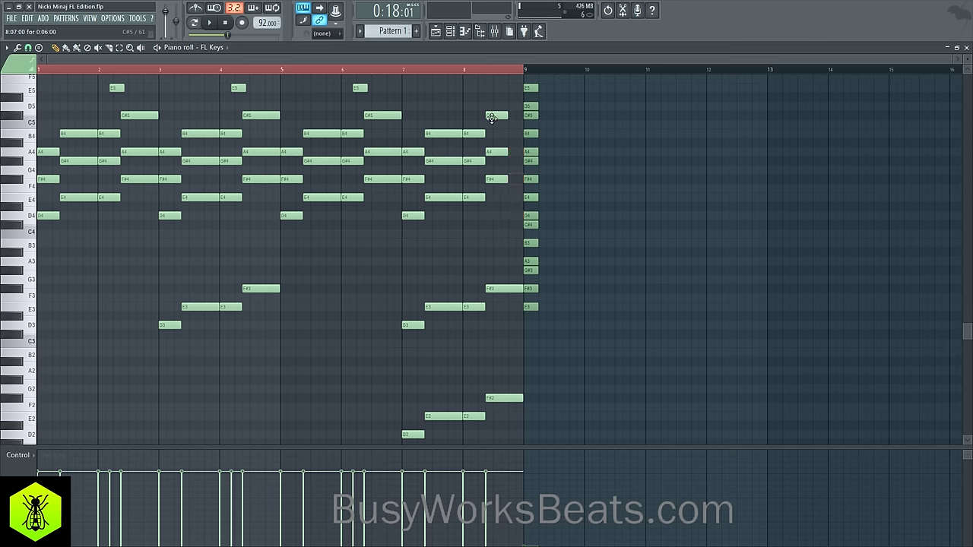
# Extend the last C#5, A4 and F#4 notes to the end of bar 8, audition the ending, and return to the playlist.
pyautogui.moveTo(495, 93); pyautogui.dragTo(508, 180)
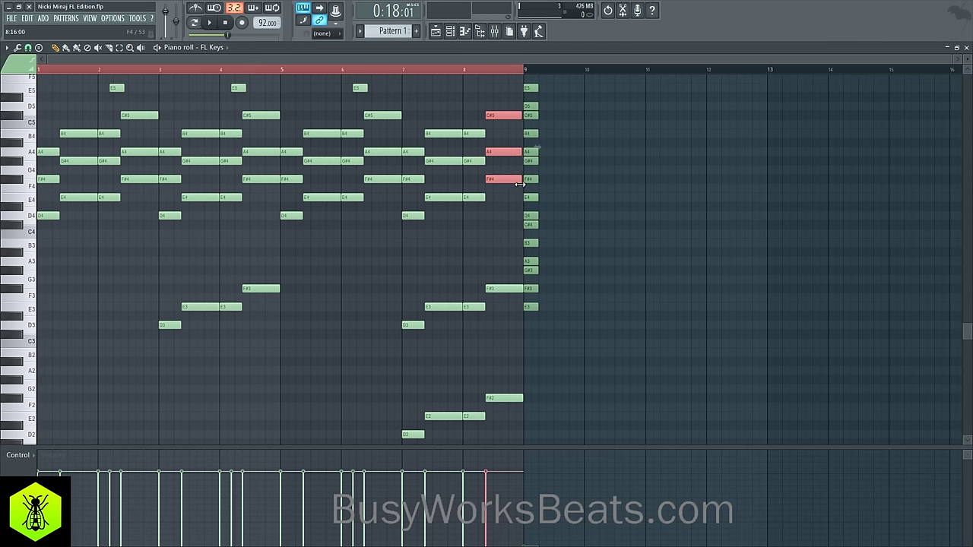
pyautogui.click(603, 177)
pyautogui.press('space')
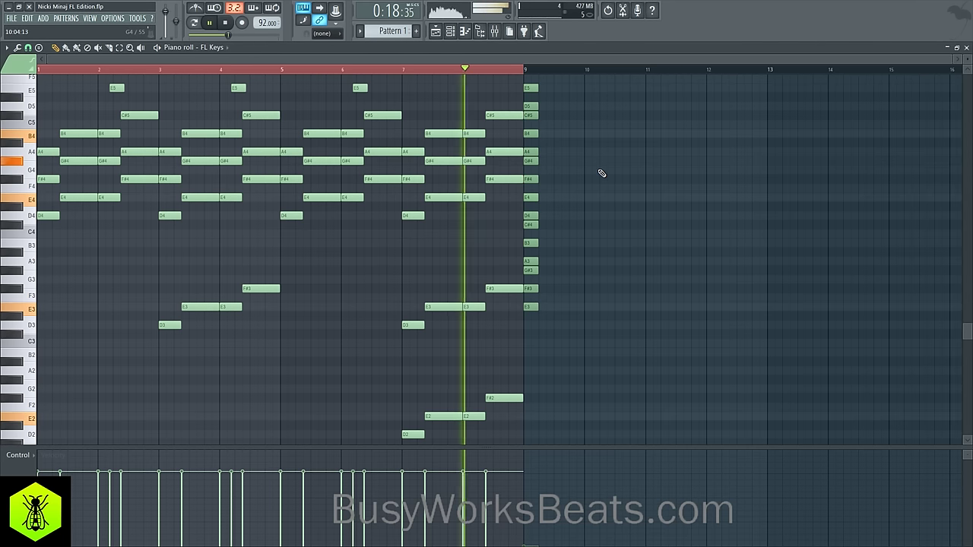
pyautogui.click(965, 47)
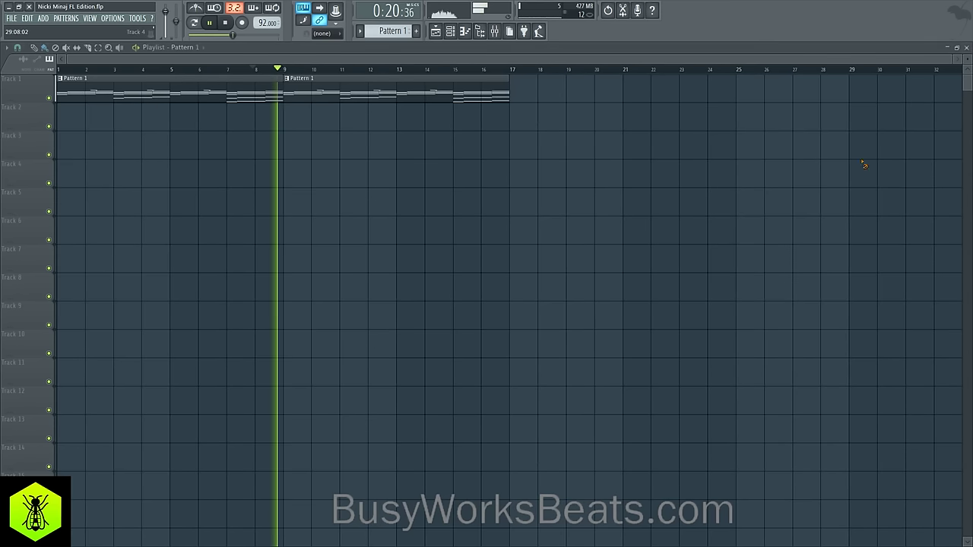
pyautogui.press('space')
# Examine the FL Keys piano settings while playing the song from the start, and stop playback.
pyautogui.press('F6')
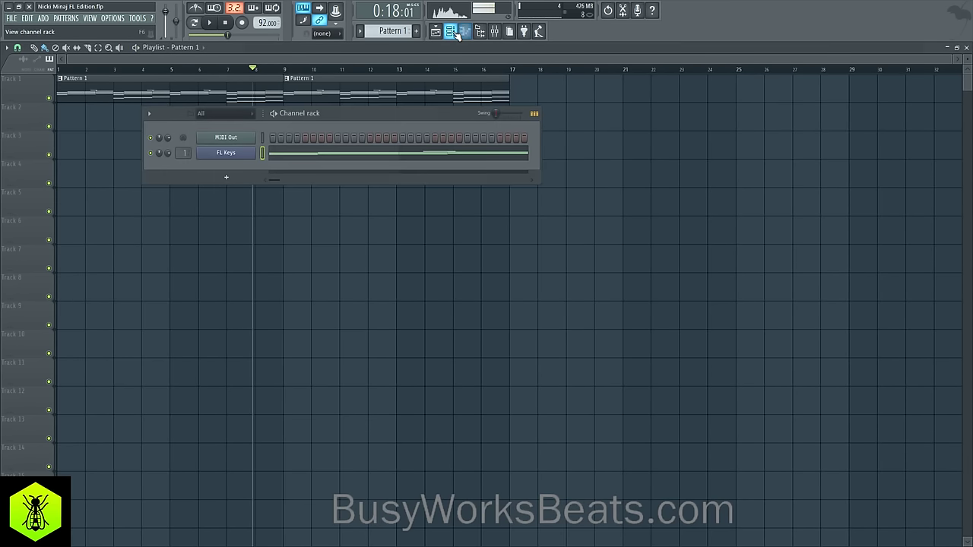
pyautogui.click(228, 154)
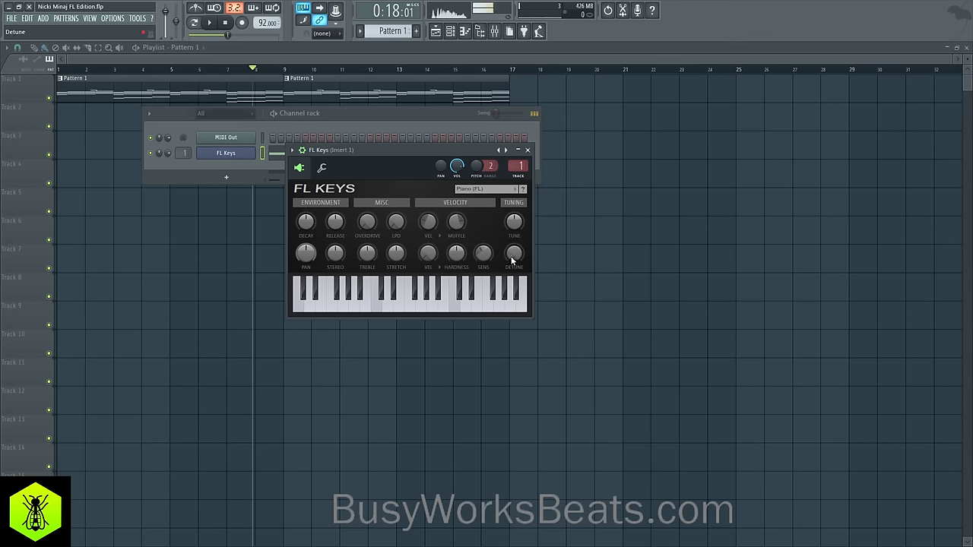
pyautogui.rightClick(569, 233)
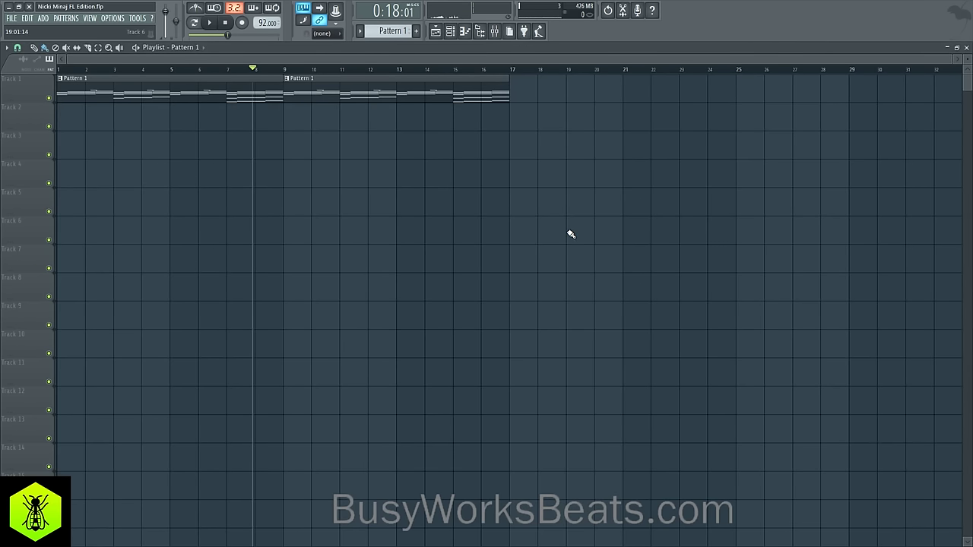
pyautogui.press('space')
pyautogui.press('space')
pyautogui.click(449, 32)
pyautogui.click(226, 23)
pyautogui.press('space')
pyautogui.click(452, 31)
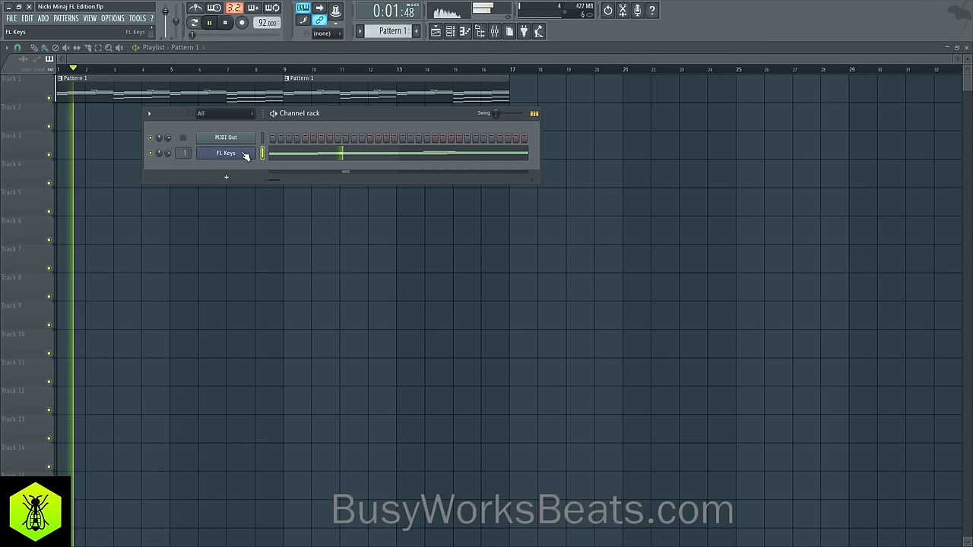
pyautogui.click(226, 153)
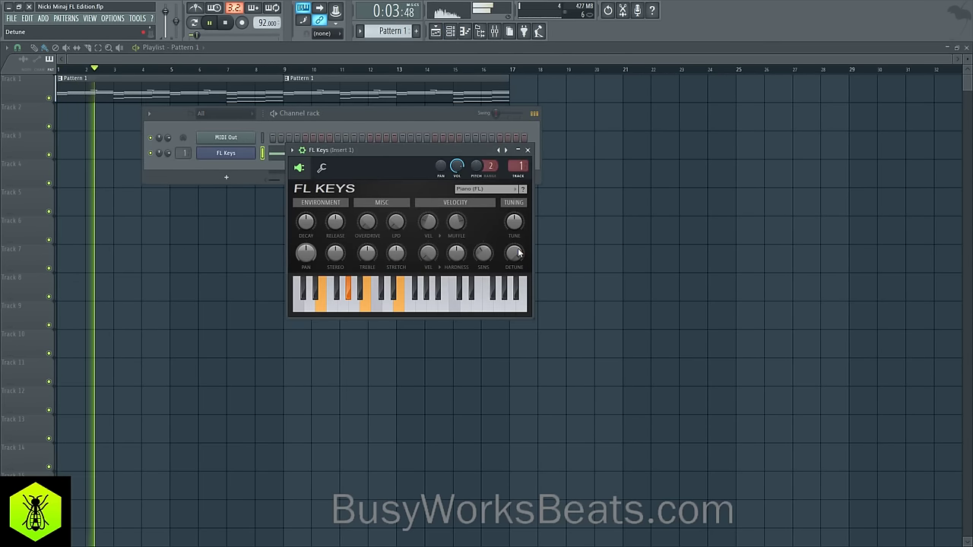
pyautogui.press('space')
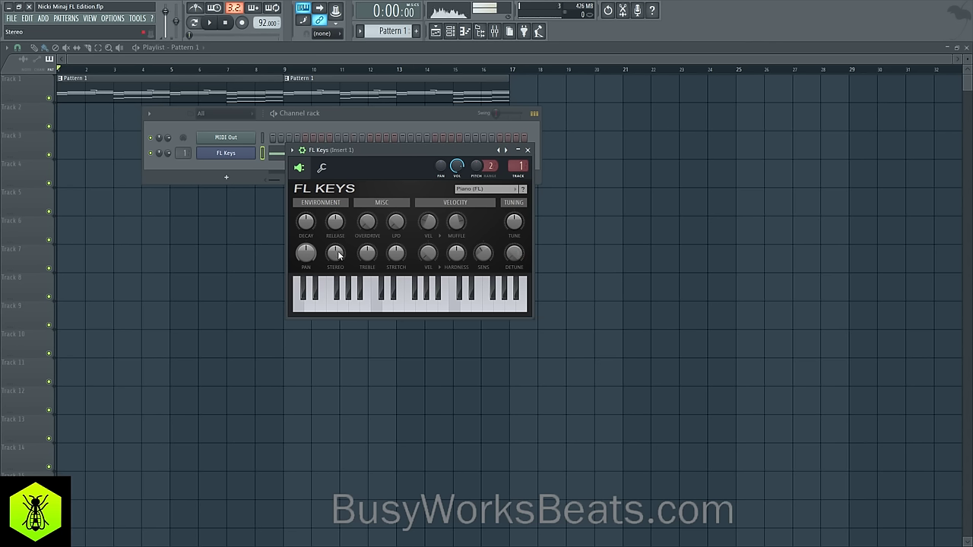
# Adjust the FL Keys stereo setting to about 102% while listening to the song, and close the instrument.
pyautogui.moveTo(338, 251); pyautogui.dragTo(337, 258)
pyautogui.rightClick(677, 221)
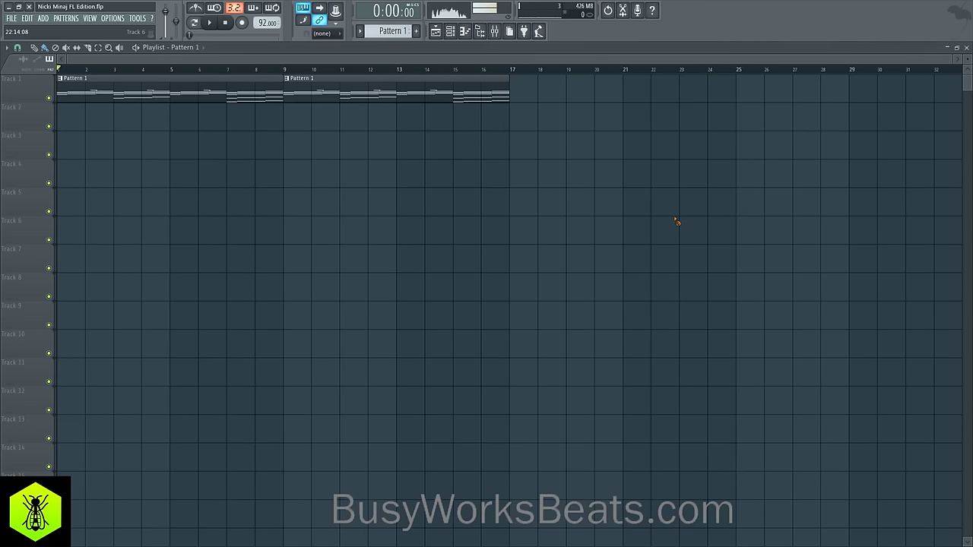
pyautogui.press('space')
pyautogui.click(454, 33)
pyautogui.press('space')
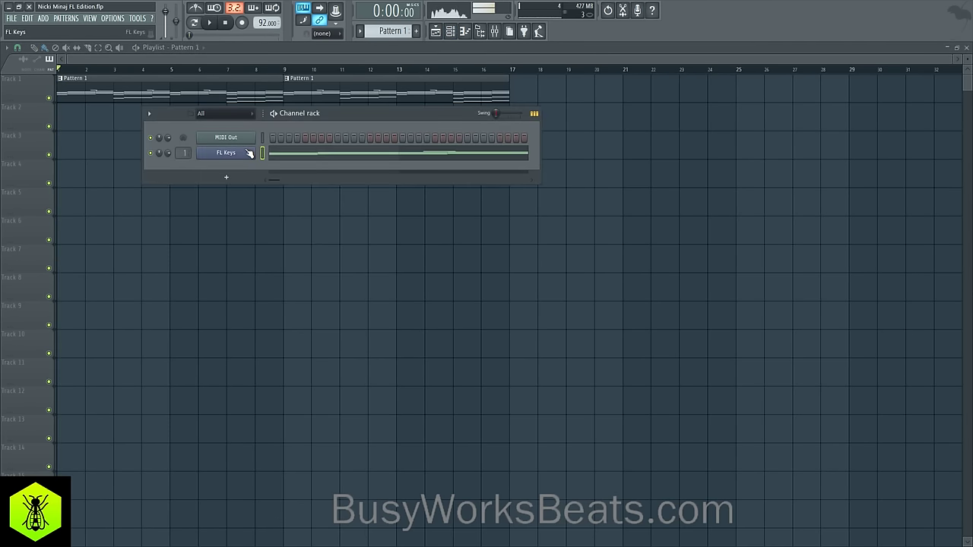
pyautogui.click(247, 152)
pyautogui.press('space')
pyautogui.moveTo(329, 245); pyautogui.dragTo(335, 221)
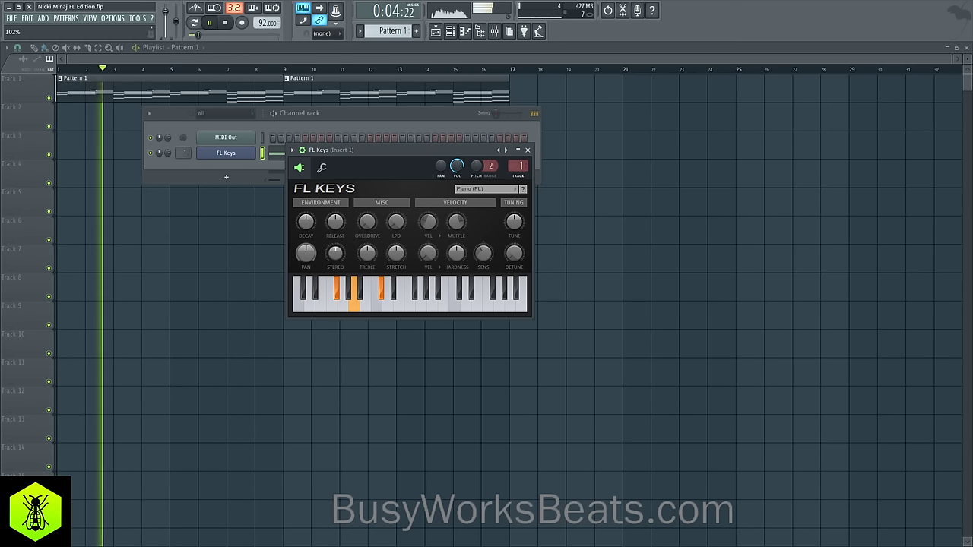
pyautogui.press('space')
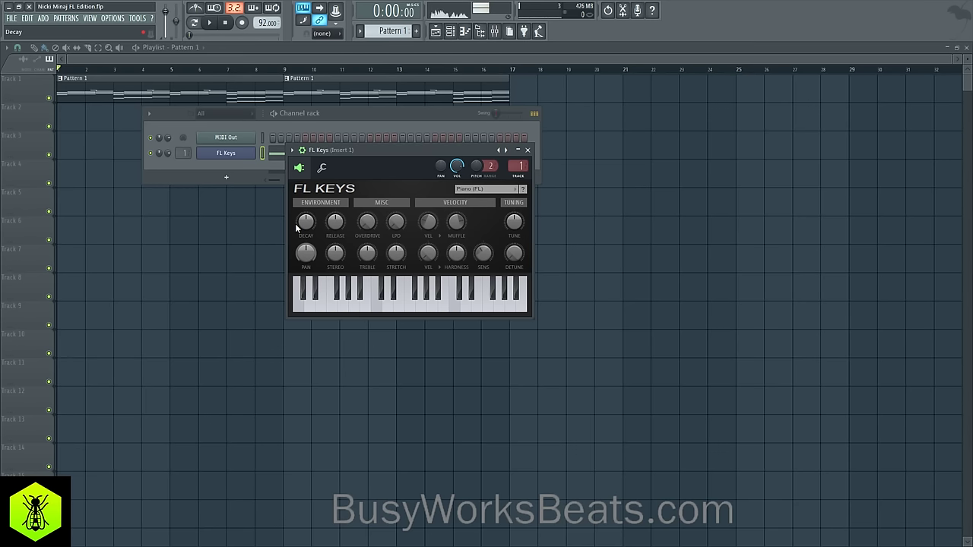
pyautogui.click(528, 151)
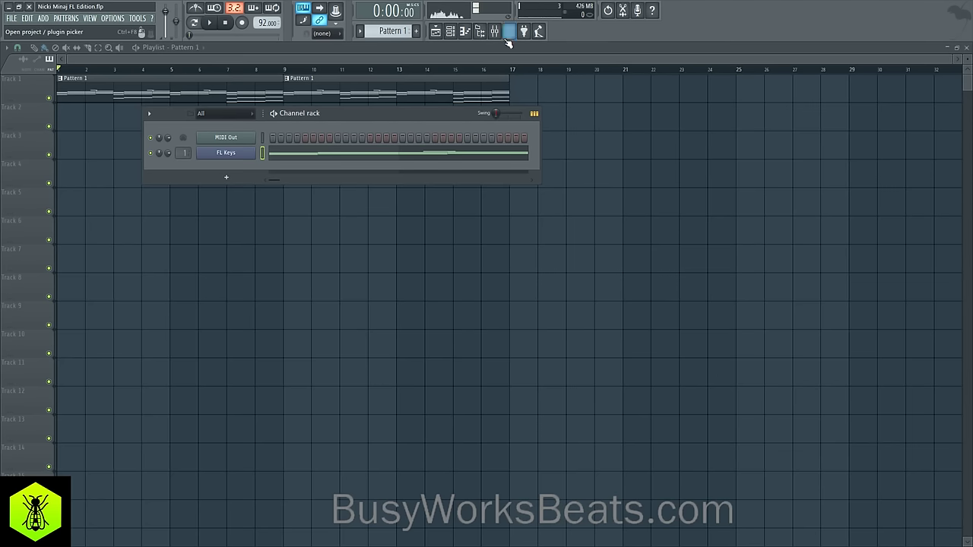
# Load Fruity Parametric EQ 2 into slot 1 of mixer Insert 1 and audition the keys through it.
pyautogui.click(495, 31)
pyautogui.click(479, 149)
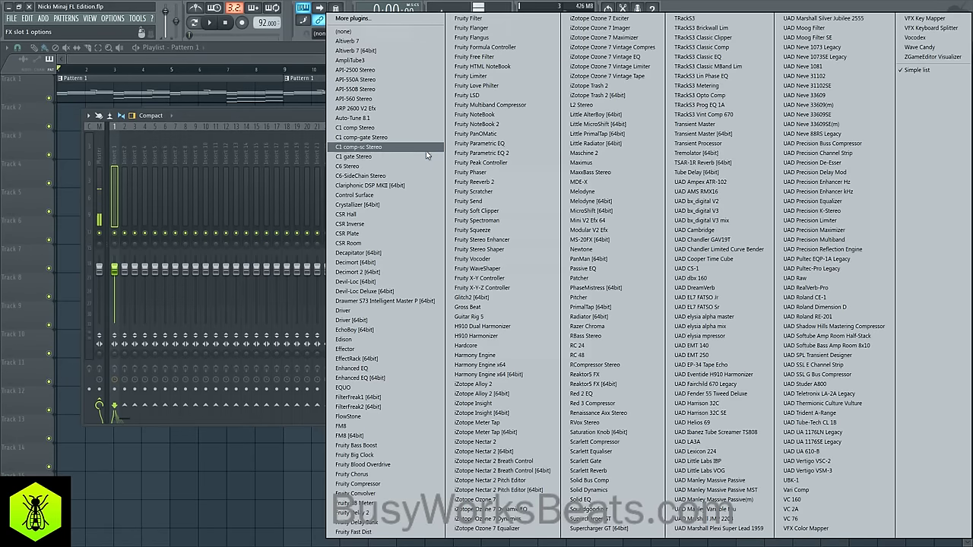
pyautogui.click(490, 151)
pyautogui.press('space')
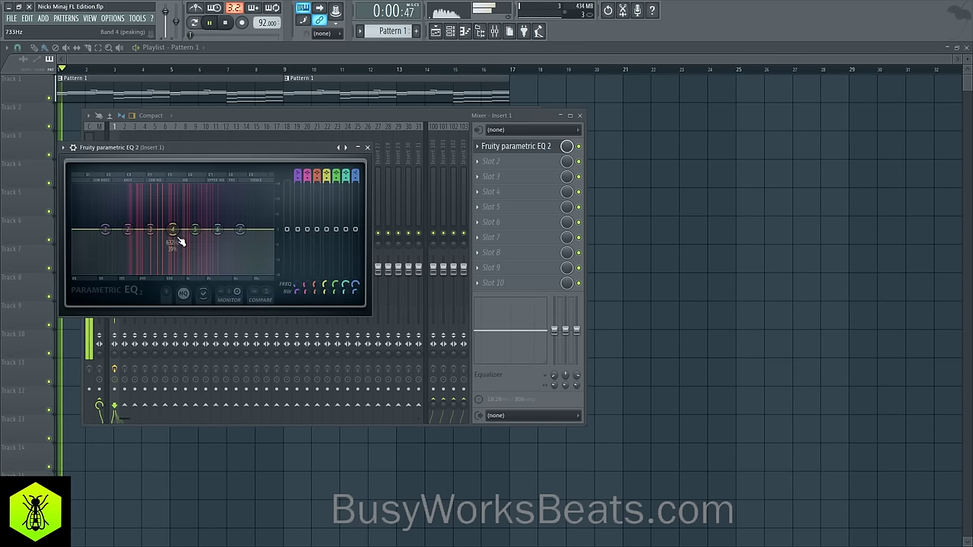
pyautogui.press('space')
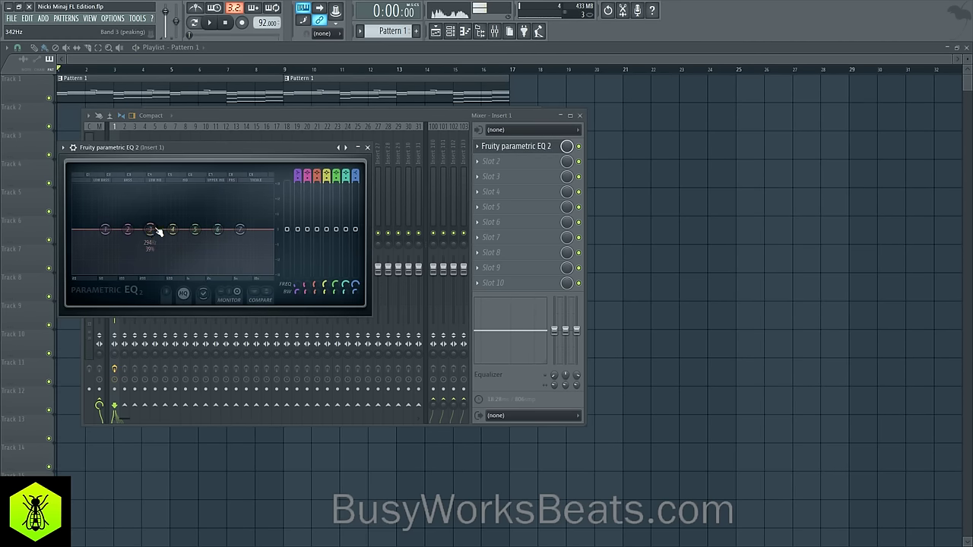
# Cut band 3 of the EQ by 3.1 dB at 341 Hz with a 24% bandwidth, and play the song.
pyautogui.moveTo(158, 232); pyautogui.dragTo(154, 215)
pyautogui.press('space')
pyautogui.press('space')
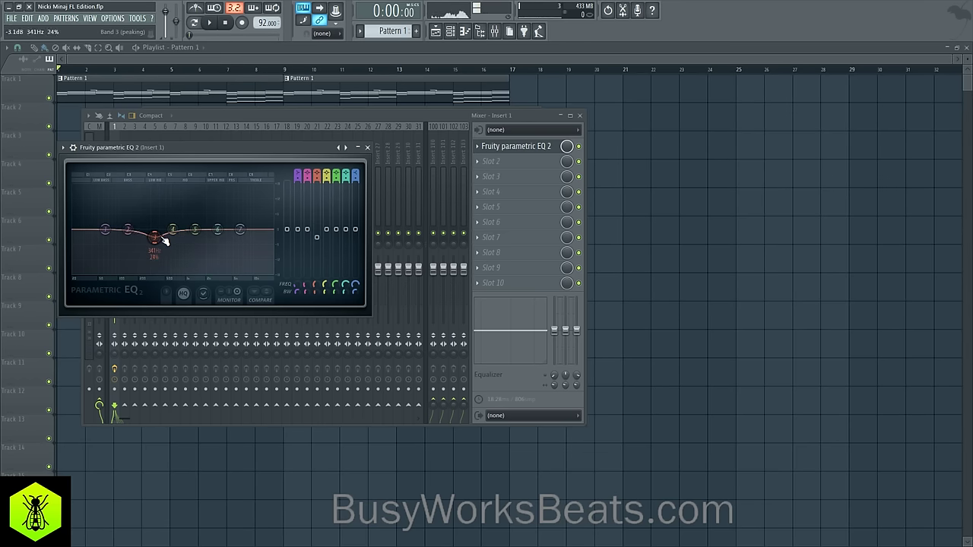
pyautogui.press('space')
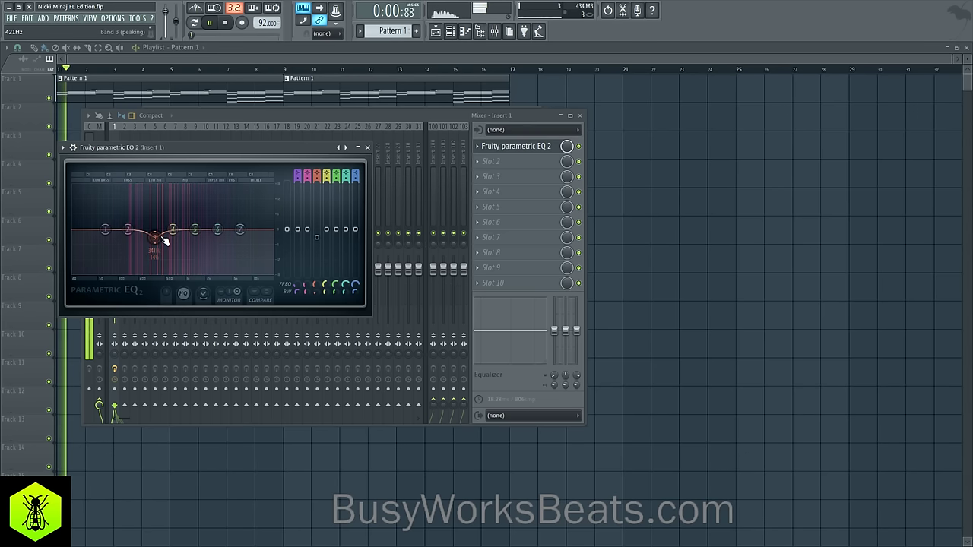
# Boost EQ band 2 by about 4 dB near 138 Hz, checking the low end with playback.
pyautogui.moveTo(128, 229); pyautogui.dragTo(135, 221)
pyautogui.press('space')
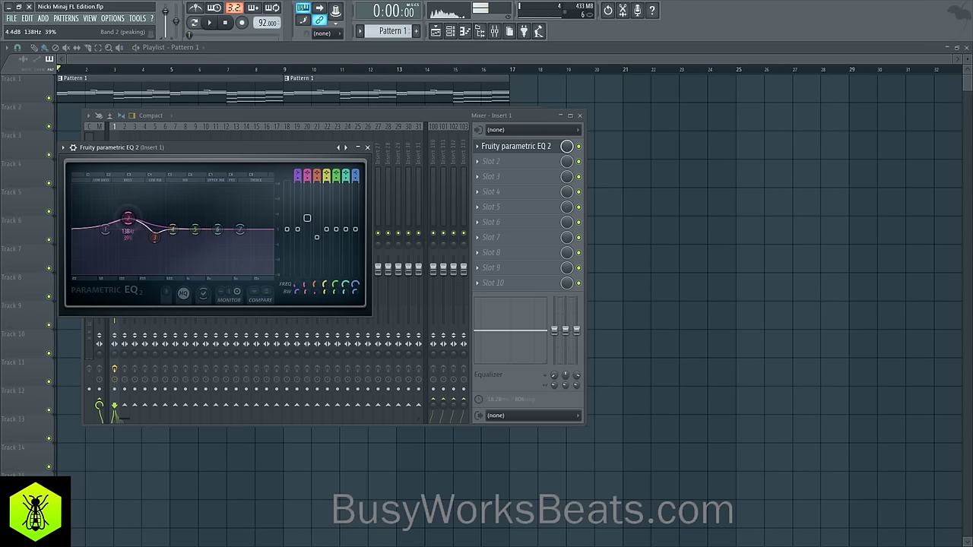
pyautogui.press('space')
pyautogui.moveTo(128, 219); pyautogui.dragTo(129, 222)
pyautogui.press('space')
# Move EQ band 7 down close to band 5's frequency with a slight boost, audition it, and close the EQ.
pyautogui.moveTo(237, 228); pyautogui.dragTo(196, 222)
pyautogui.press('space')
pyautogui.press('space')
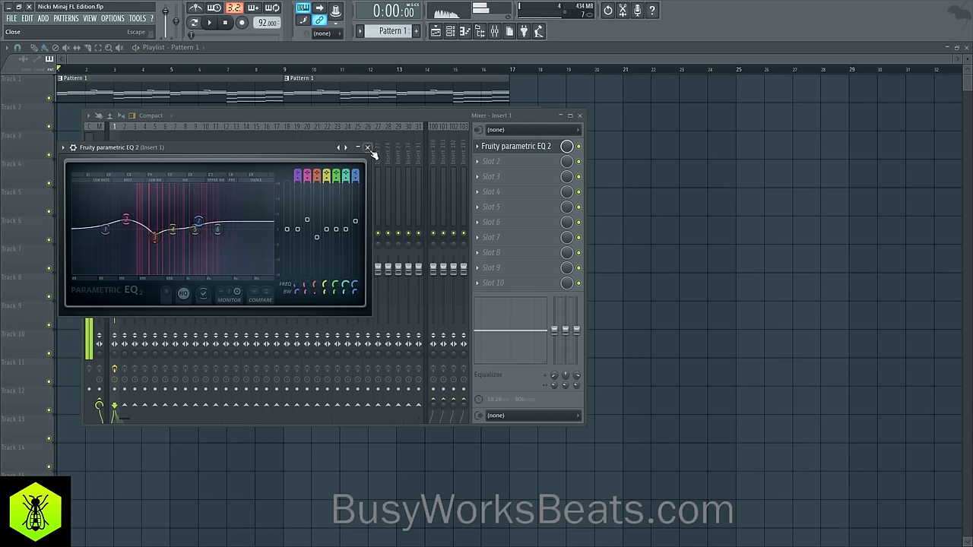
pyautogui.click(367, 148)
# Load Fruity Compressor into slot 2 of mixer Insert 1 and reposition its window over the mixer tracks.
pyautogui.click(480, 161)
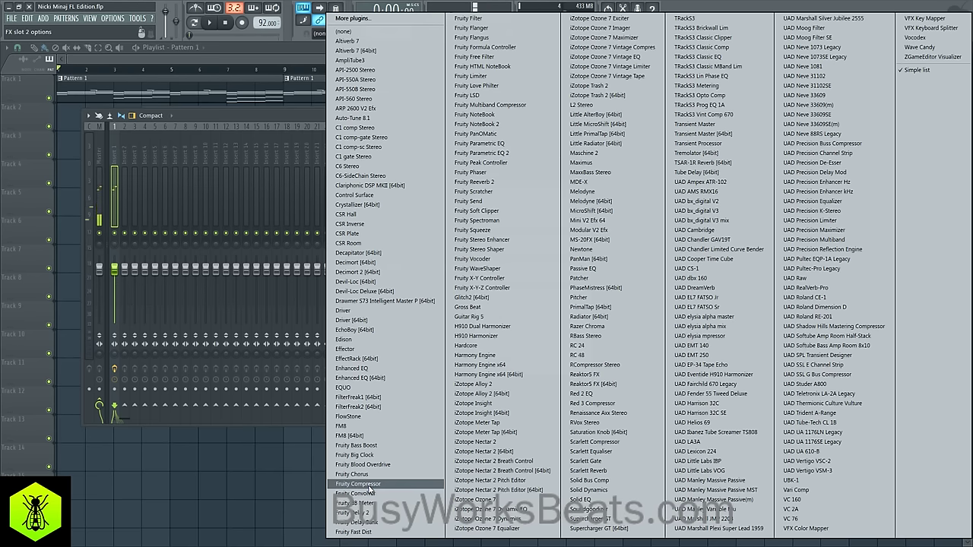
pyautogui.click(367, 486)
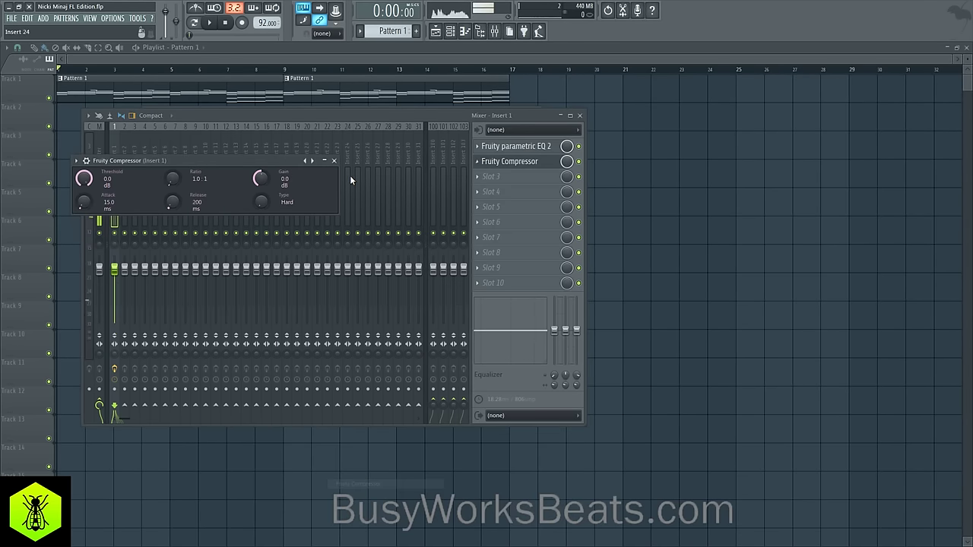
pyautogui.moveTo(210, 162); pyautogui.dragTo(323, 174)
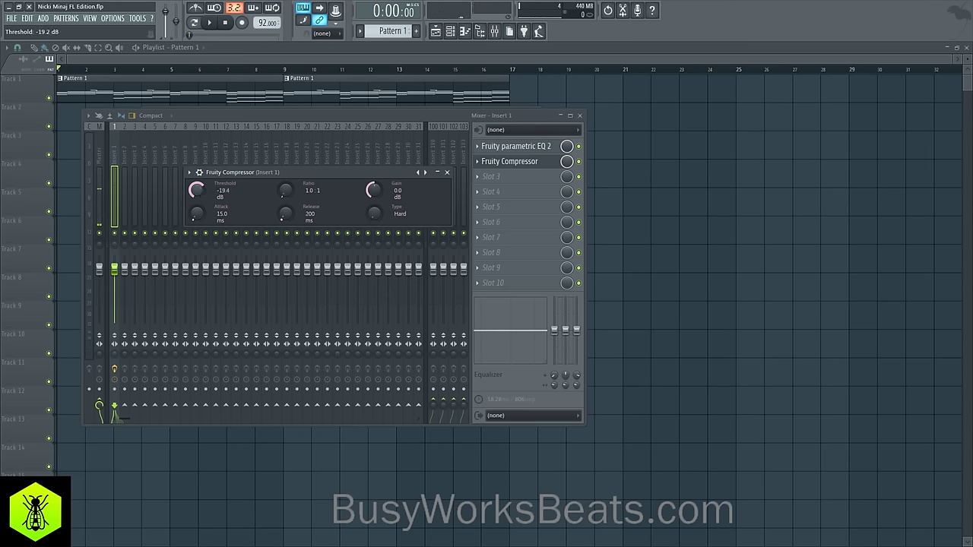
# Set the compressor's threshold to -23.9 dB and ratio to 2.2:1, and listen to the compressed keys.
pyautogui.moveTo(285, 190); pyautogui.dragTo(285, 179)
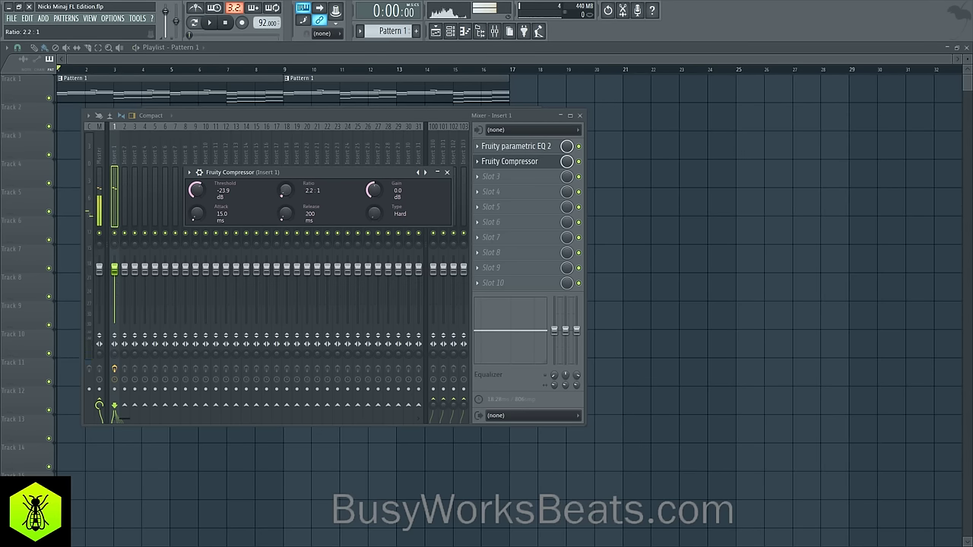
pyautogui.press('space')
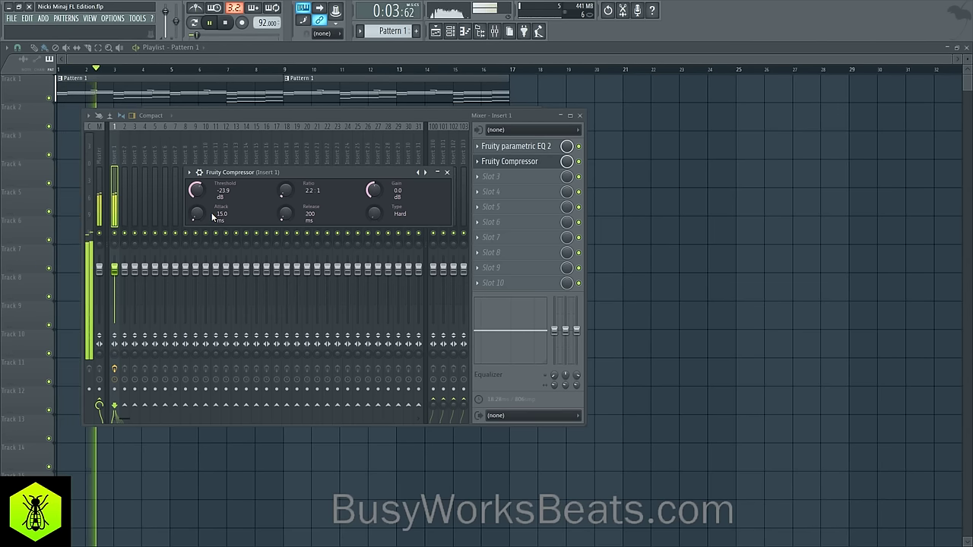
pyautogui.press('space')
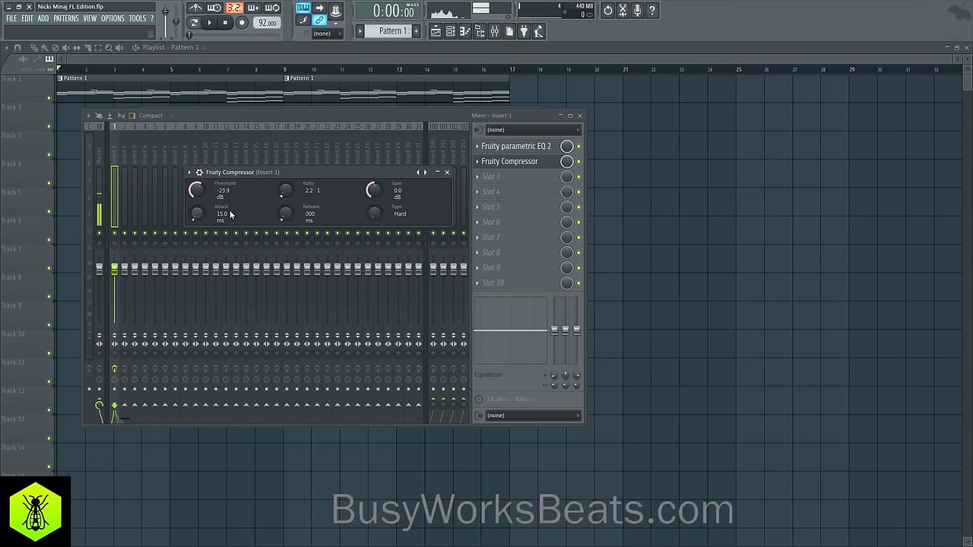
# During playback, set the compressor's threshold to -18.4 dB, gain to 3.9 dB and ratio to 6.5:1, and close it.
pyautogui.press('space')
pyautogui.moveTo(197, 191); pyautogui.dragTo(197, 175)
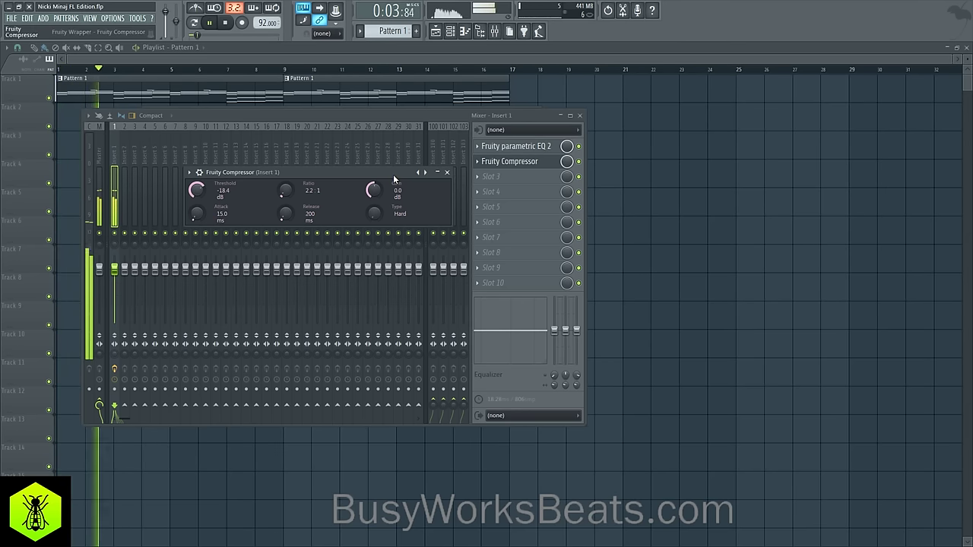
pyautogui.moveTo(374, 190); pyautogui.dragTo(373, 180)
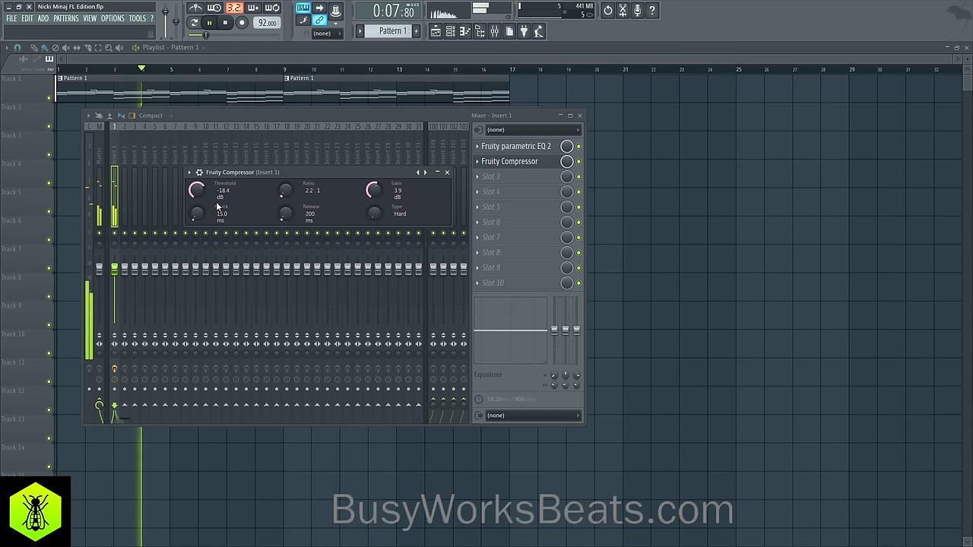
pyautogui.moveTo(285, 190); pyautogui.dragTo(286, 173)
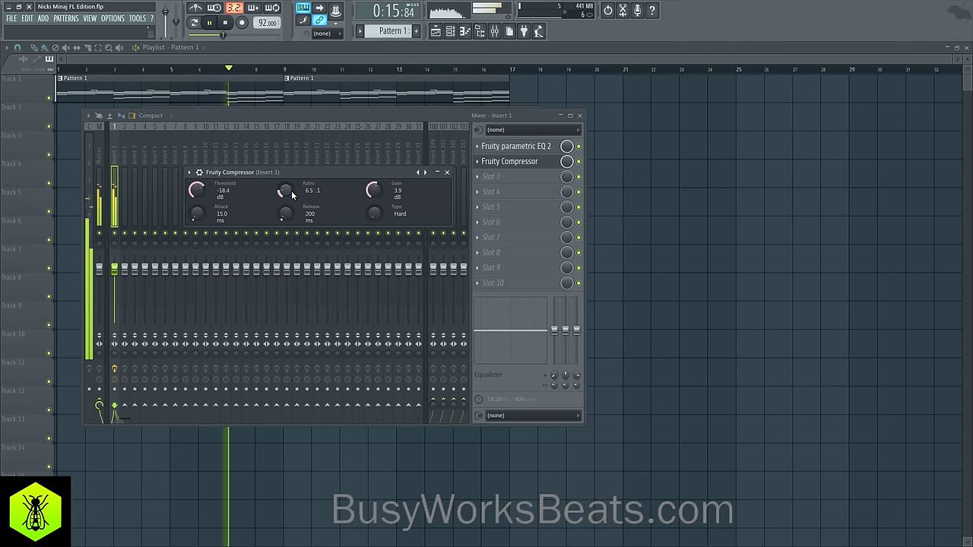
pyautogui.click(447, 174)
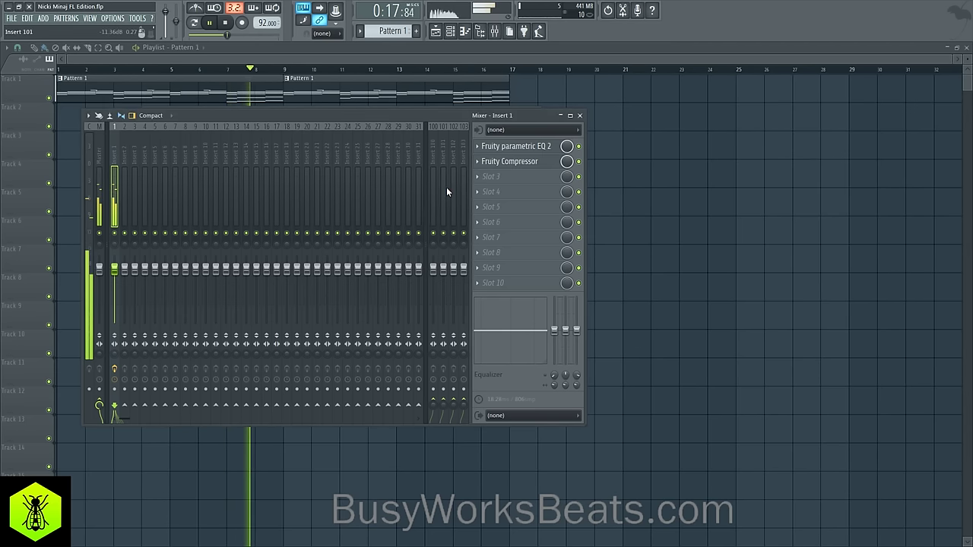
# Load Maximus into slot 3 of mixer Insert 1 and apply its Default preset.
pyautogui.click(494, 181)
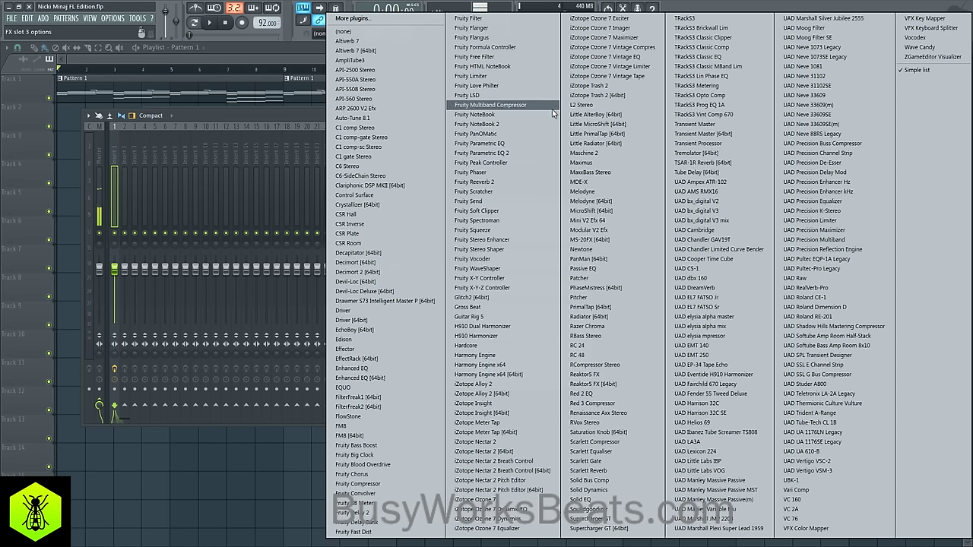
pyautogui.click(593, 162)
pyautogui.rightClick(371, 174)
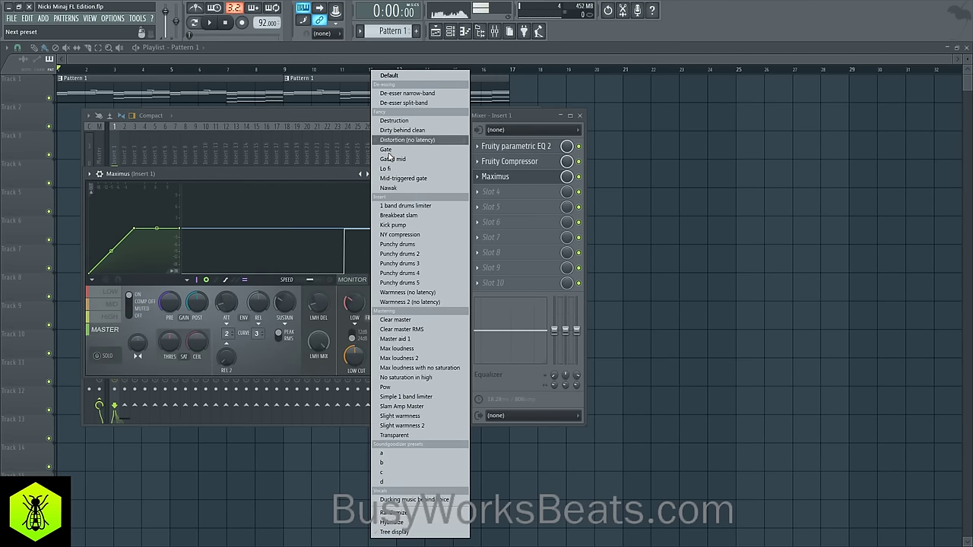
pyautogui.click(400, 77)
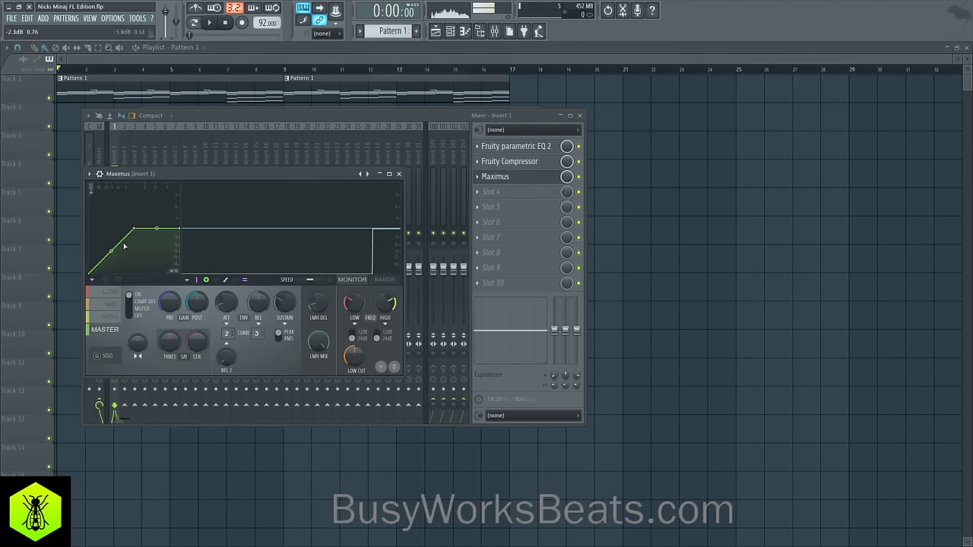
# Adjust the stereo separation of Maximus's low and mid bands while auditioning the keys, and close Maximus.
pyautogui.click(112, 295)
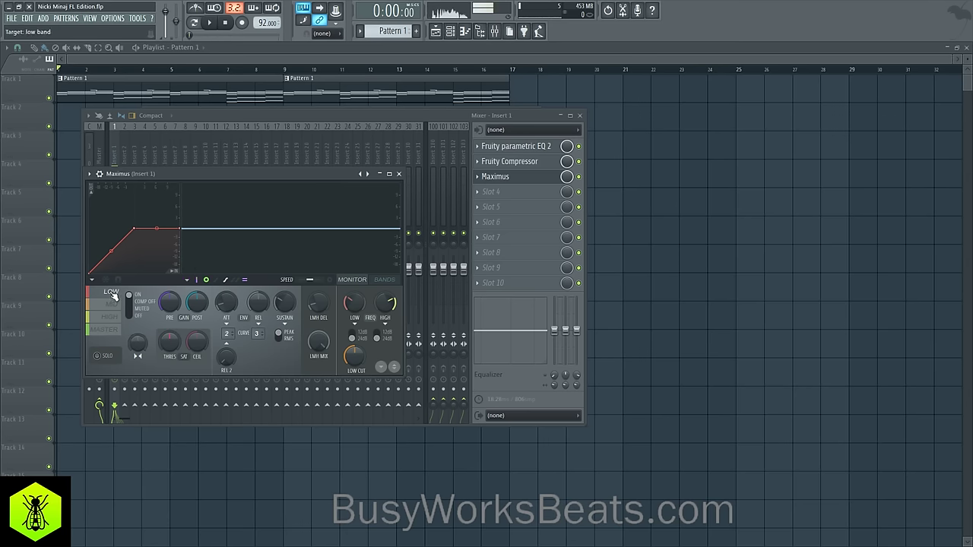
pyautogui.moveTo(137, 340); pyautogui.dragTo(136, 333)
pyautogui.press('space')
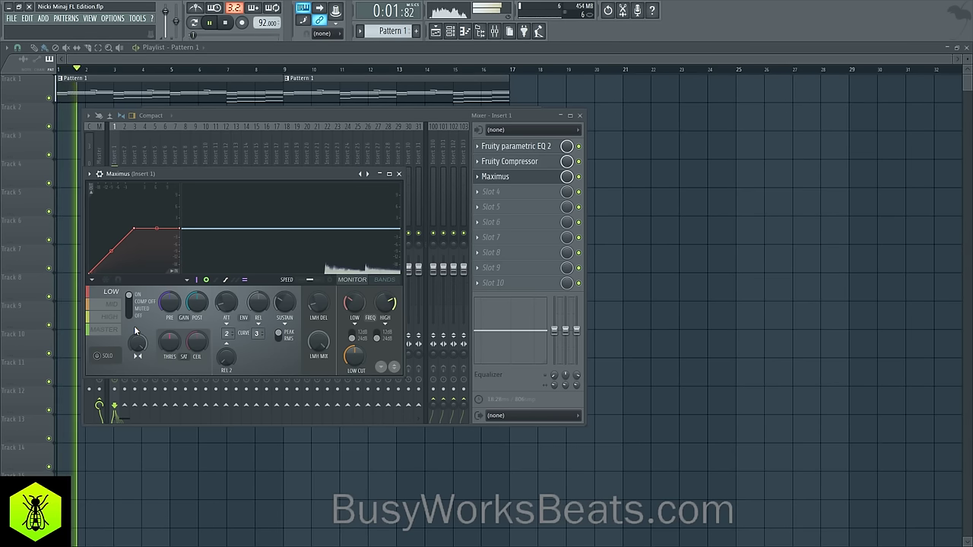
pyautogui.click(114, 305)
pyautogui.moveTo(138, 341); pyautogui.dragTo(138, 334)
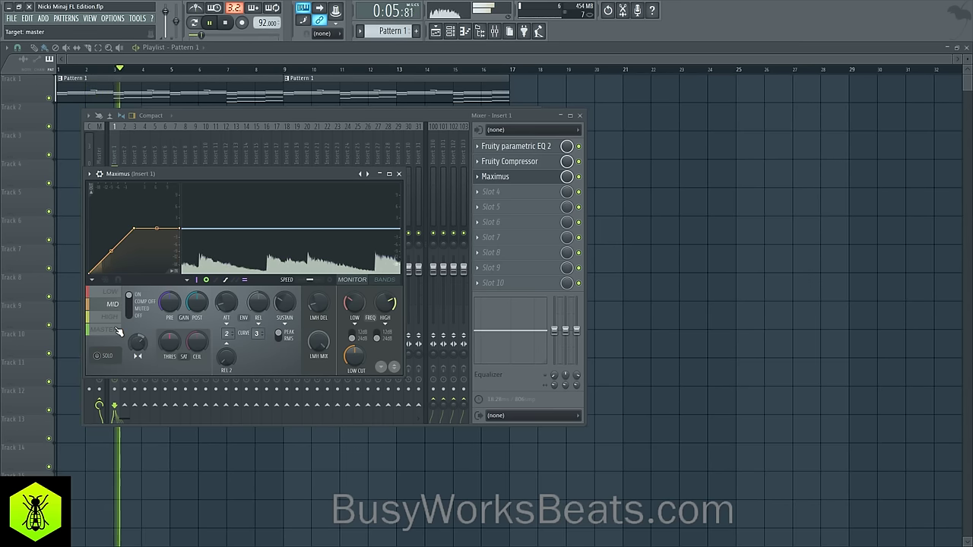
pyautogui.click(398, 173)
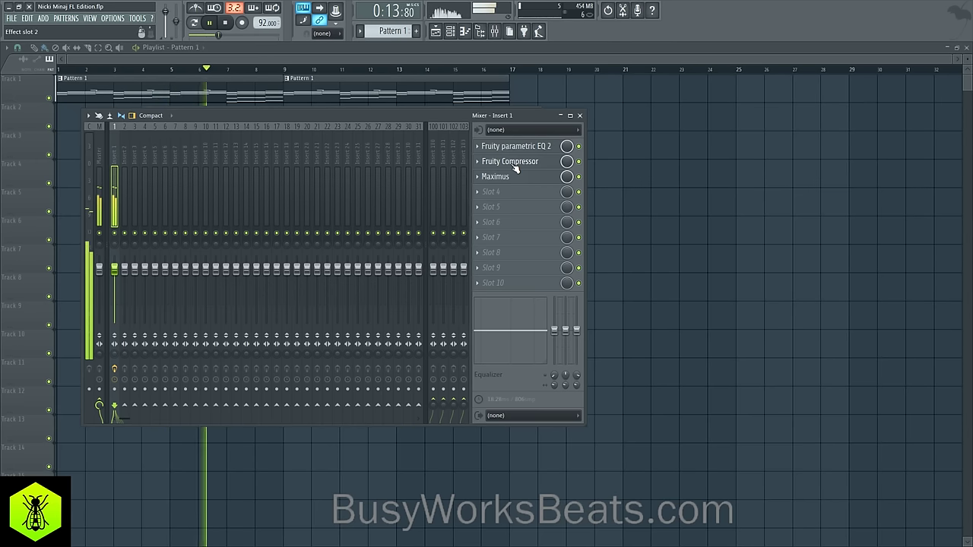
pyautogui.press('space')
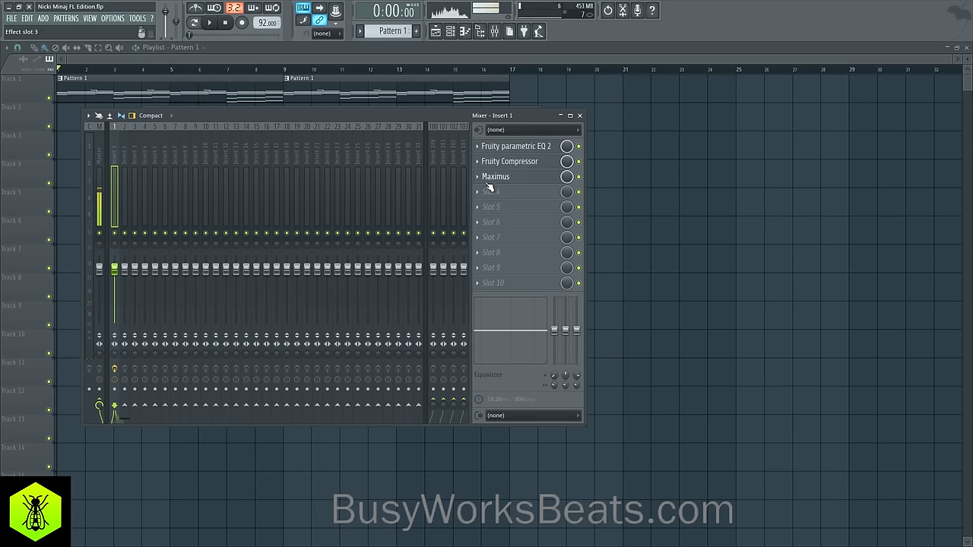
pyautogui.click(491, 194)
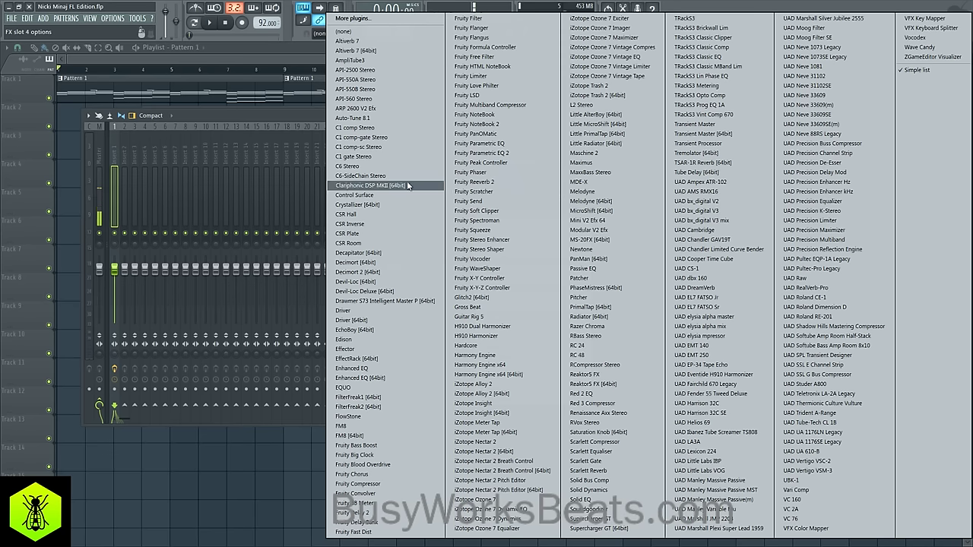
pyautogui.click(491, 182)
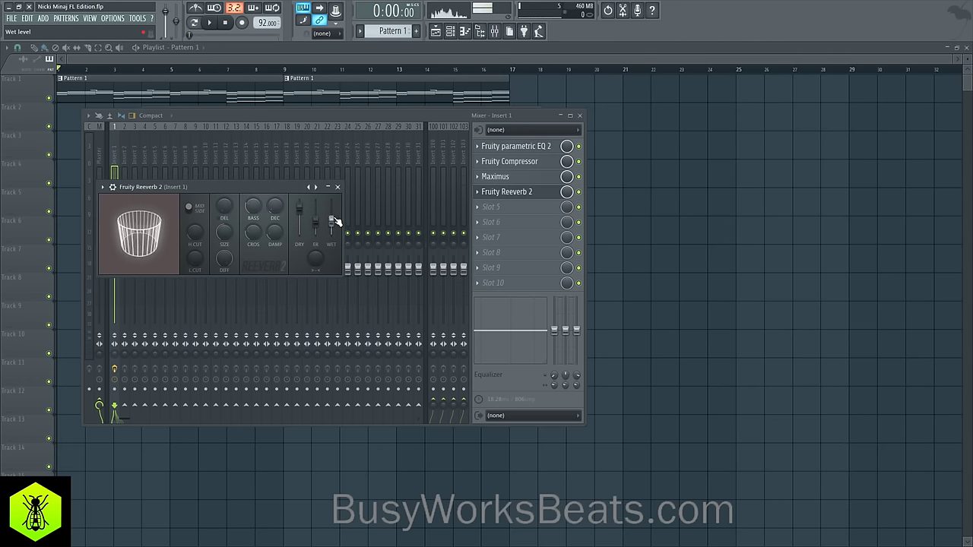
pyautogui.click(337, 187)
pyautogui.click(478, 192)
pyautogui.click(487, 200)
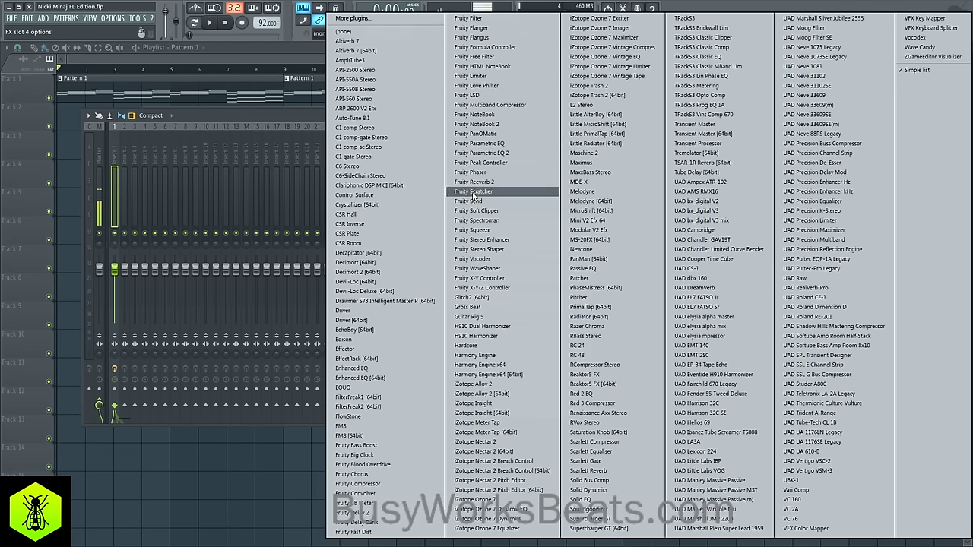
pyautogui.click(351, 31)
# Load Fruity Convolver into slot 1 of mixer Insert 100 and reposition its window over the mixer tracks.
pyautogui.click(433, 157)
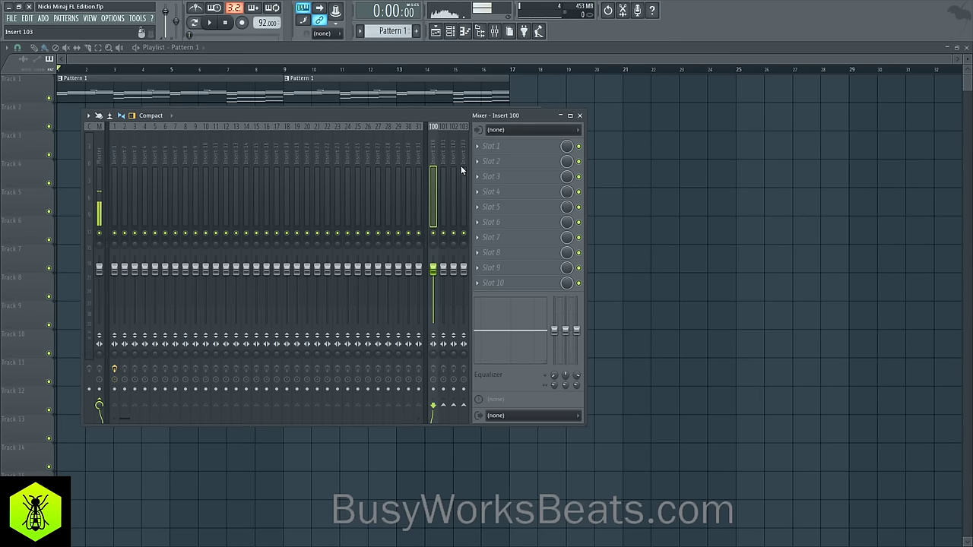
pyautogui.click(480, 150)
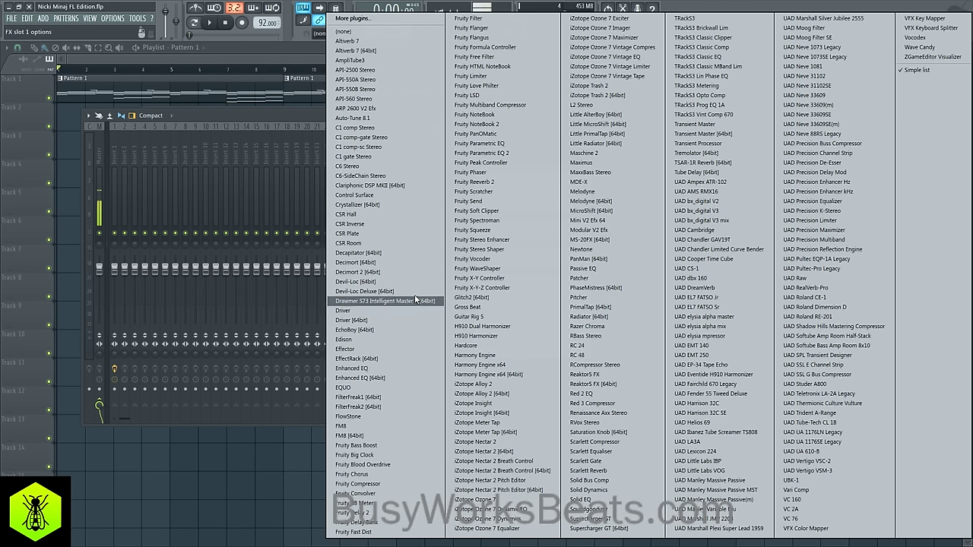
pyautogui.click(398, 494)
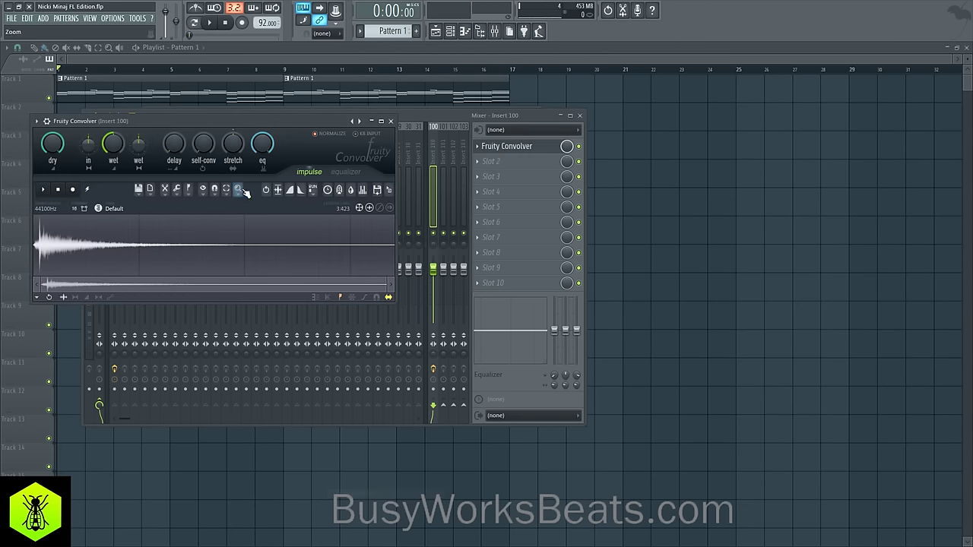
pyautogui.moveTo(219, 120); pyautogui.dragTo(297, 141)
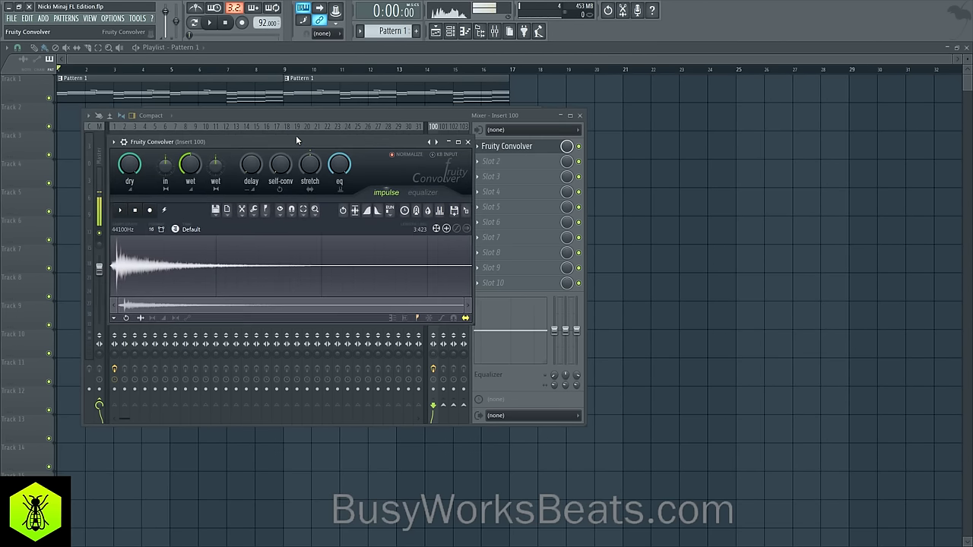
# Load the impulse IMP StPauls_B_MID_center from the Halls folder into Fruity Convolver.
pyautogui.click(217, 210)
pyautogui.click(224, 233)
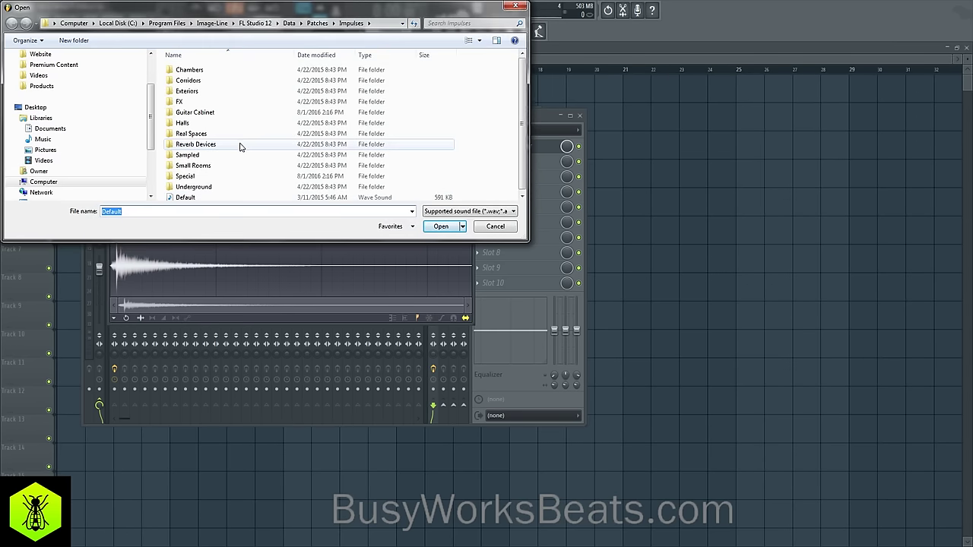
pyautogui.click(240, 146)
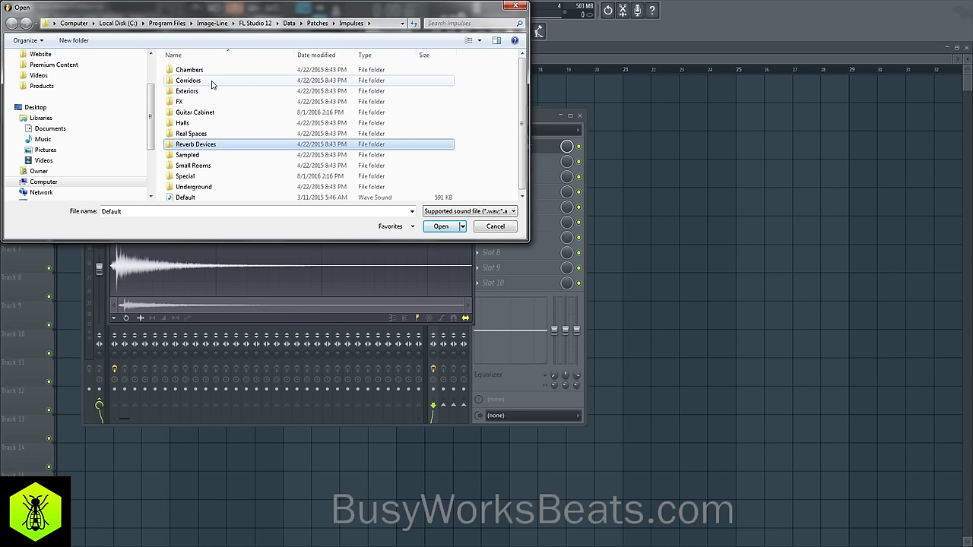
pyautogui.doubleClick(204, 125)
pyautogui.scroll(-8, 232, 108)
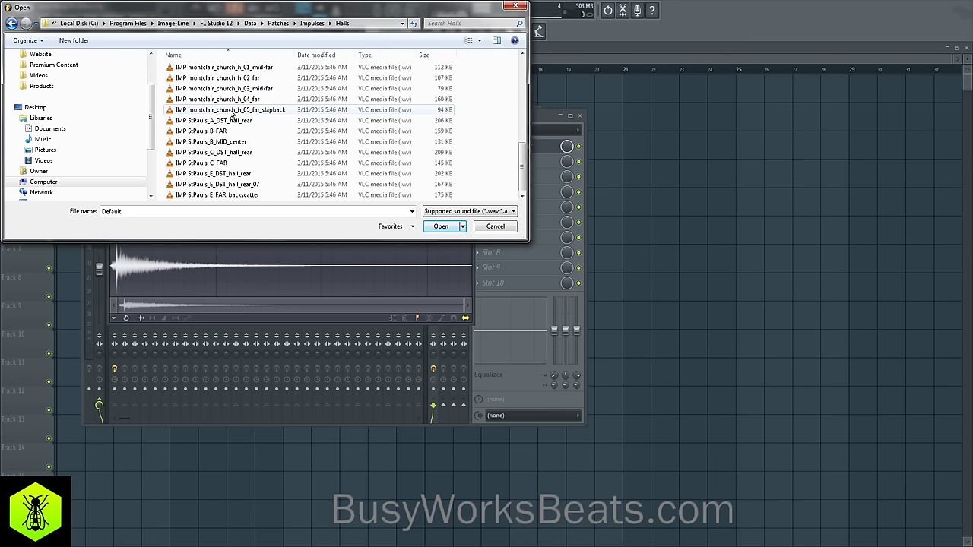
pyautogui.click(253, 146)
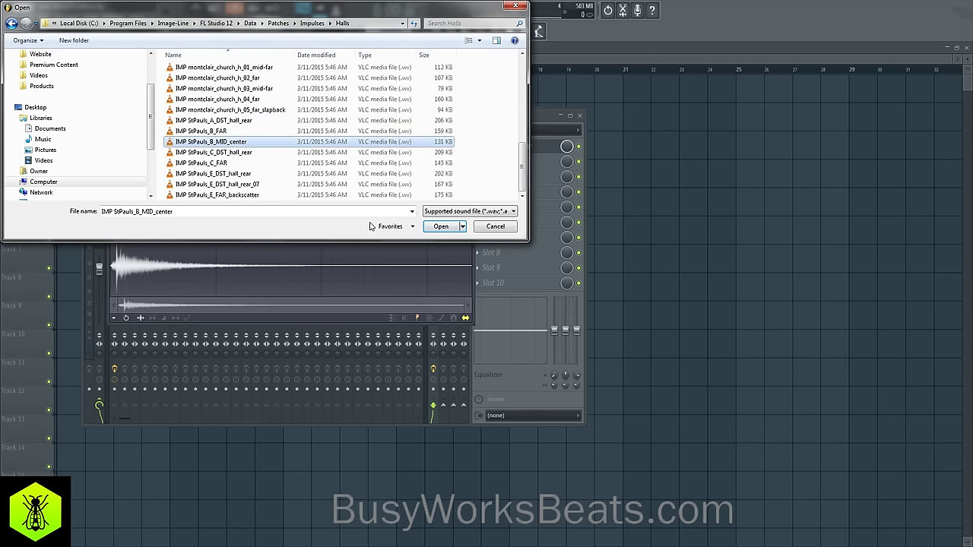
pyautogui.click(440, 227)
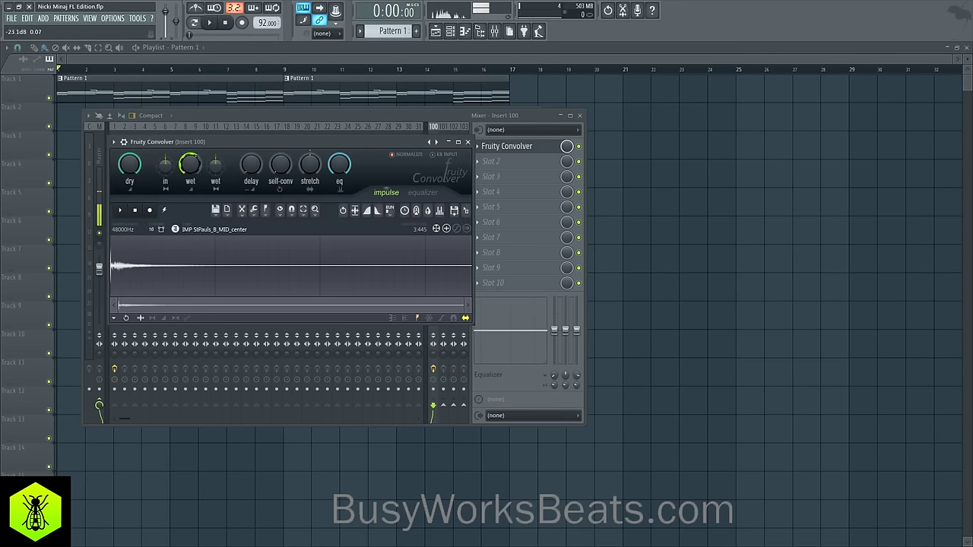
# Turn the Convolver's dry level fully down, disable impulse normalization, and close the plugin.
pyautogui.rightClick(193, 162)
pyautogui.click(208, 169)
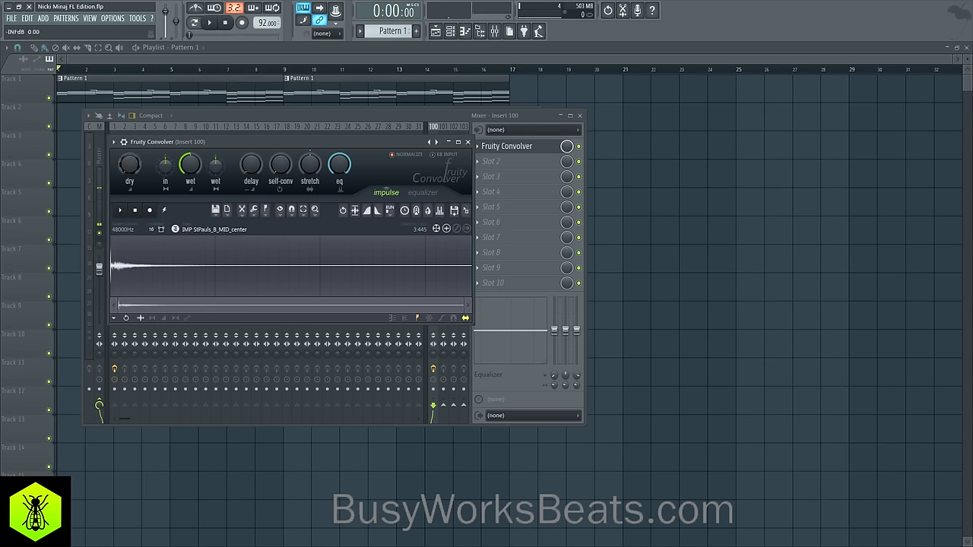
pyautogui.click(468, 142)
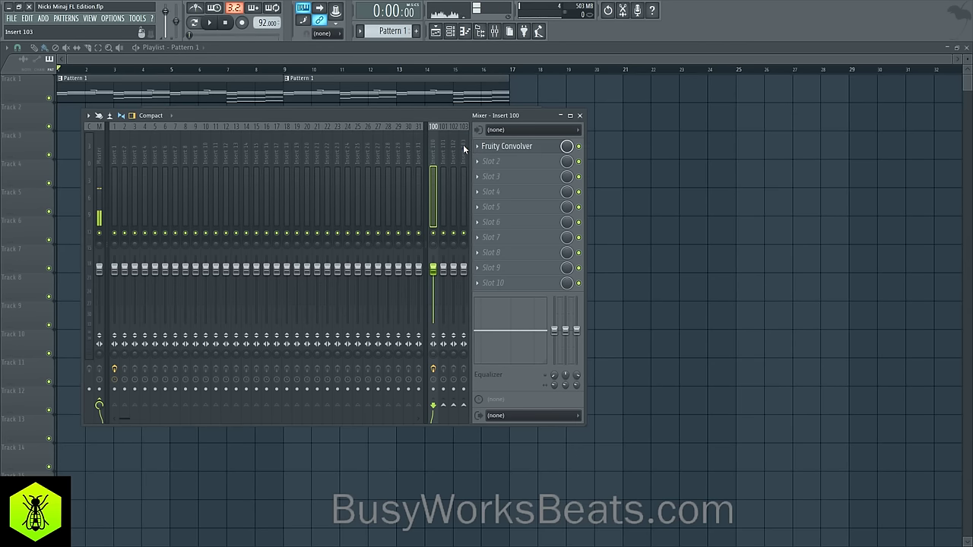
pyautogui.click(506, 148)
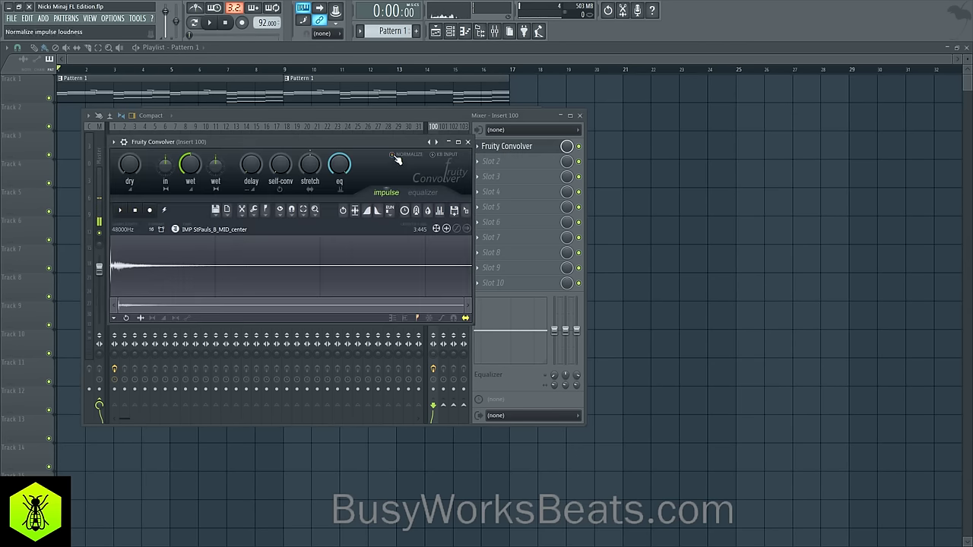
pyautogui.click(469, 142)
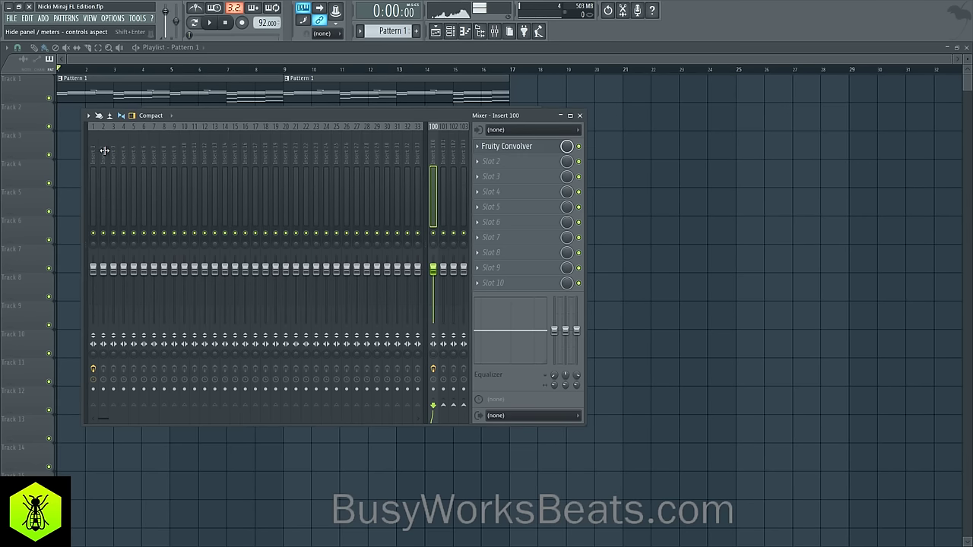
# Send mixer Insert 1 to Insert 100 at about 78% and audition the keys with the convolution reverb.
pyautogui.click(86, 156)
pyautogui.click(118, 148)
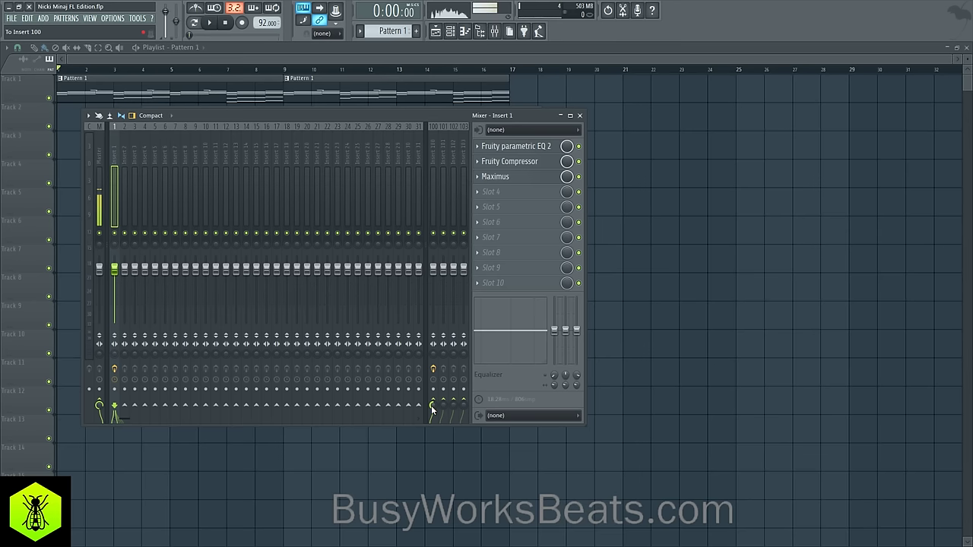
pyautogui.press('space')
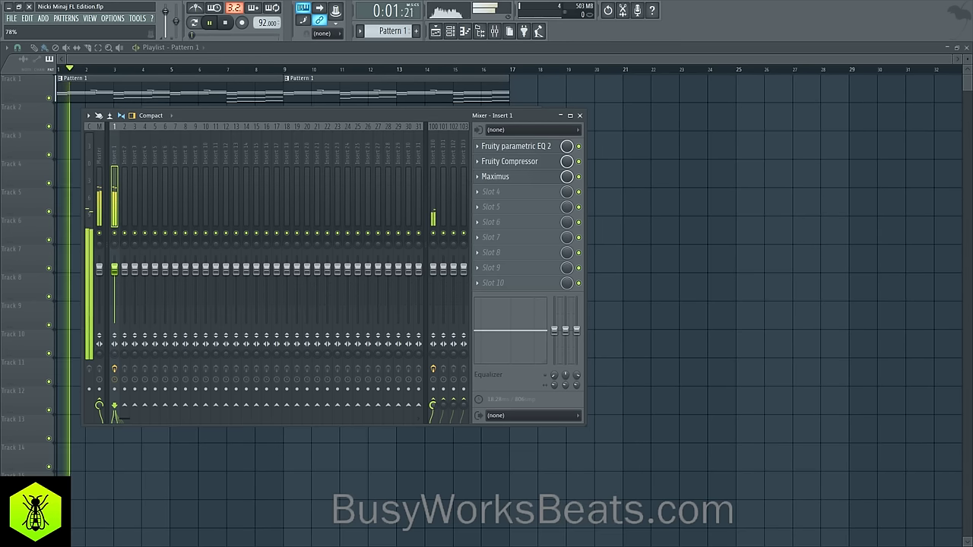
pyautogui.click(432, 168)
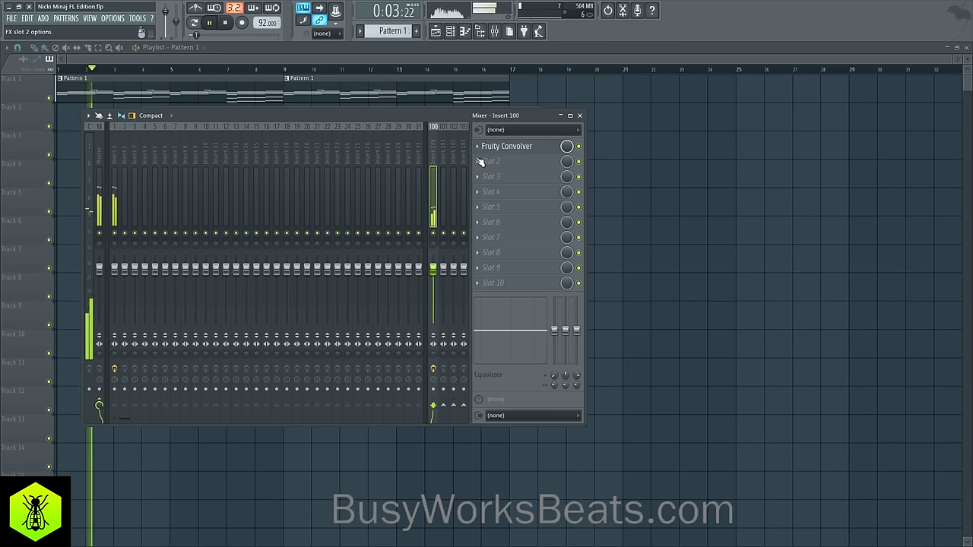
pyautogui.press('space')
pyautogui.click(508, 147)
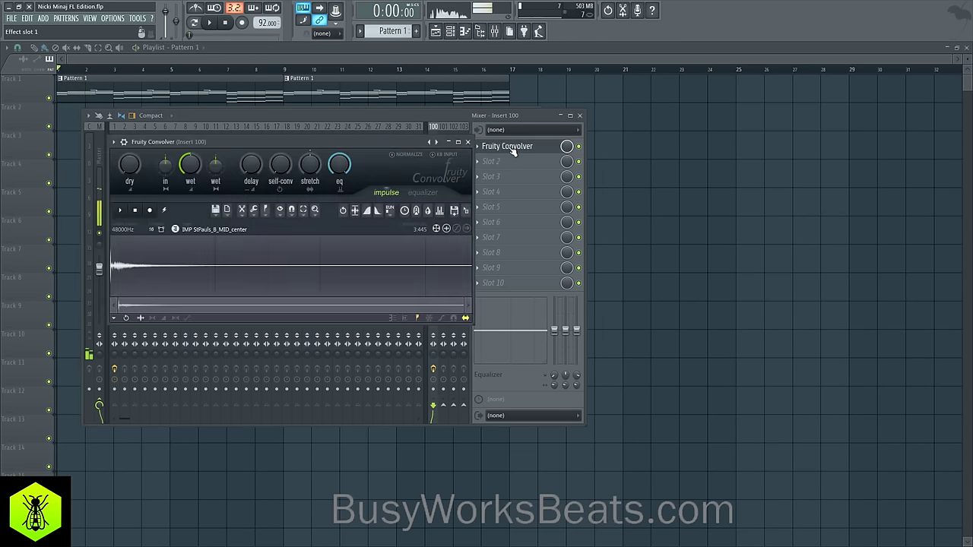
pyautogui.press('space')
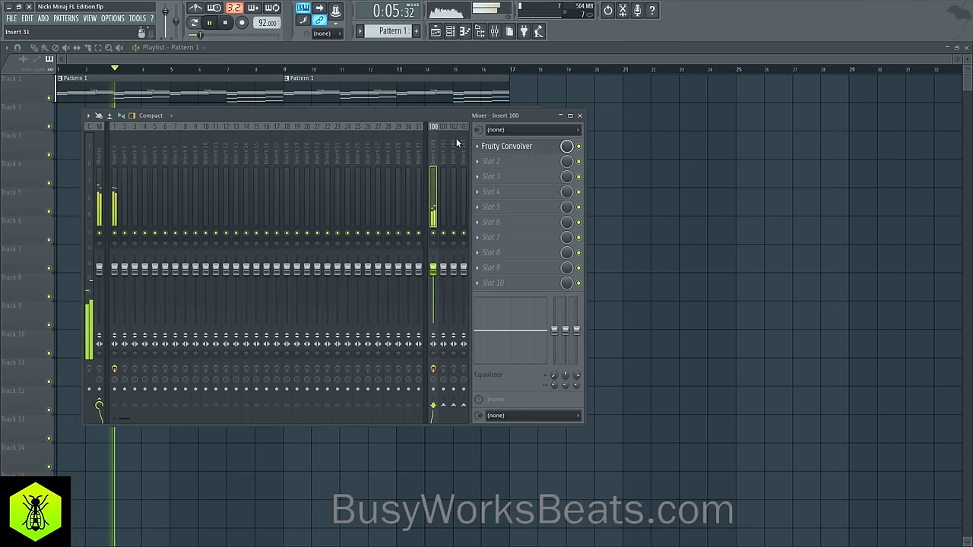
pyautogui.click(467, 142)
# During playback, set Insert 1's Fruity Compressor to threshold -23.3 dB, attack 27.5 ms and ratio 3.5:1, and close it.
pyautogui.click(119, 169)
pyautogui.click(524, 161)
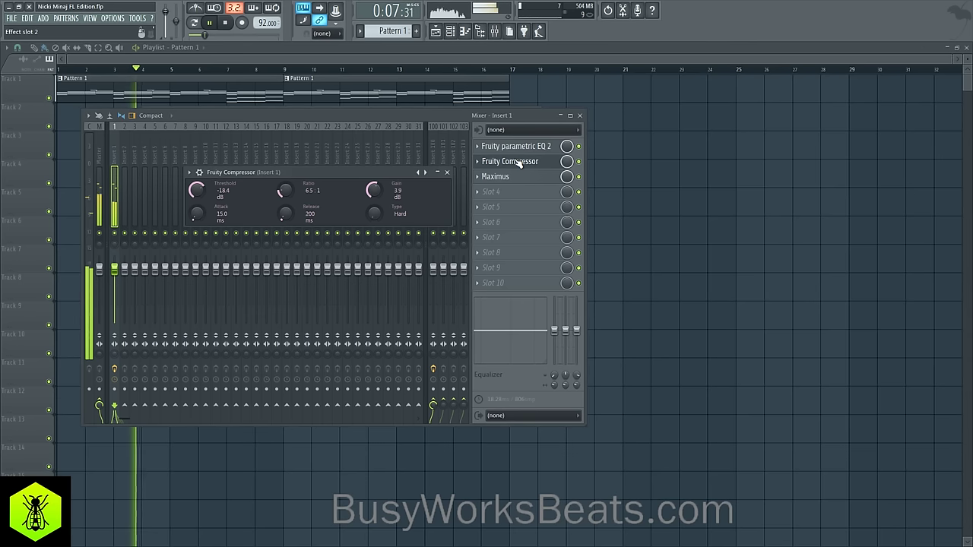
pyautogui.moveTo(209, 213)
pyautogui.mouseDown()
pyautogui.moveTo(196, 193)
pyautogui.moveTo(196, 205)
pyautogui.mouseUp()
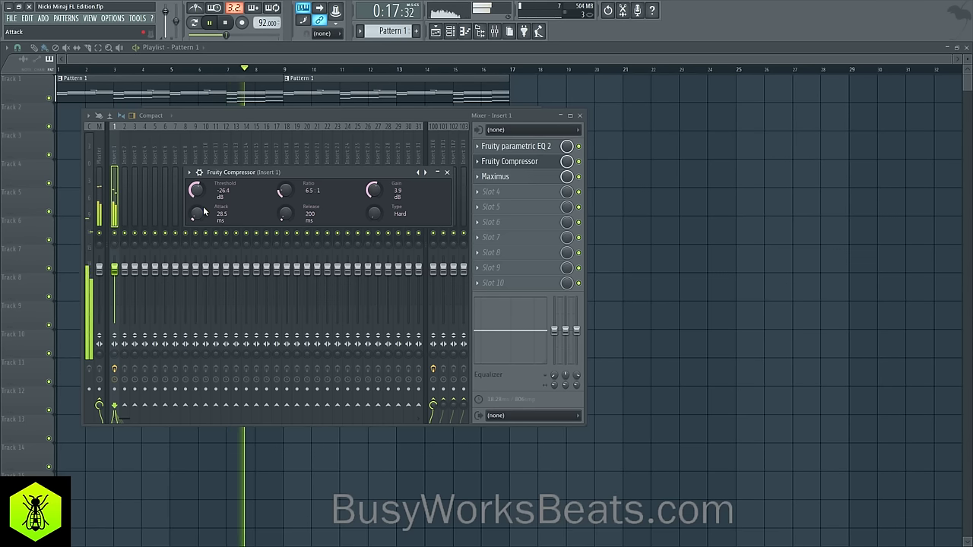
pyautogui.moveTo(196, 191); pyautogui.dragTo(197, 218)
pyautogui.moveTo(285, 190); pyautogui.dragTo(285, 204)
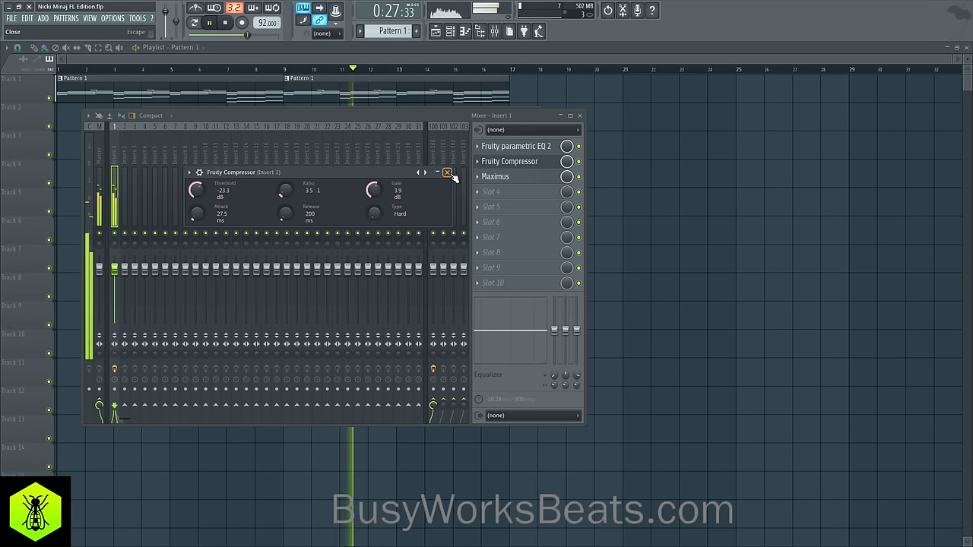
pyautogui.click(447, 173)
# Adjust the stereo separation of the low, mid and high bands in Insert 1's Maximus during playback, and close the plugin.
pyautogui.click(522, 176)
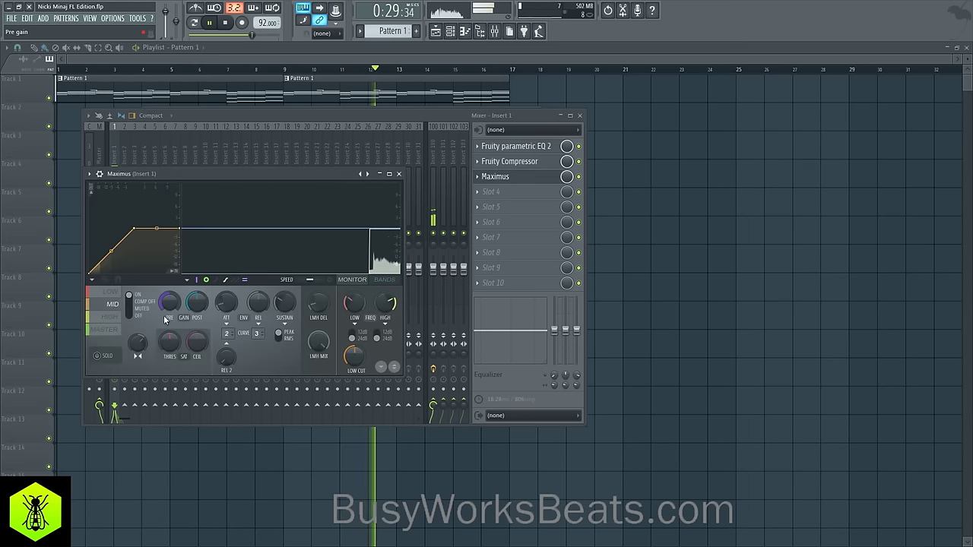
pyautogui.moveTo(142, 348); pyautogui.dragTo(136, 342)
pyautogui.click(110, 292)
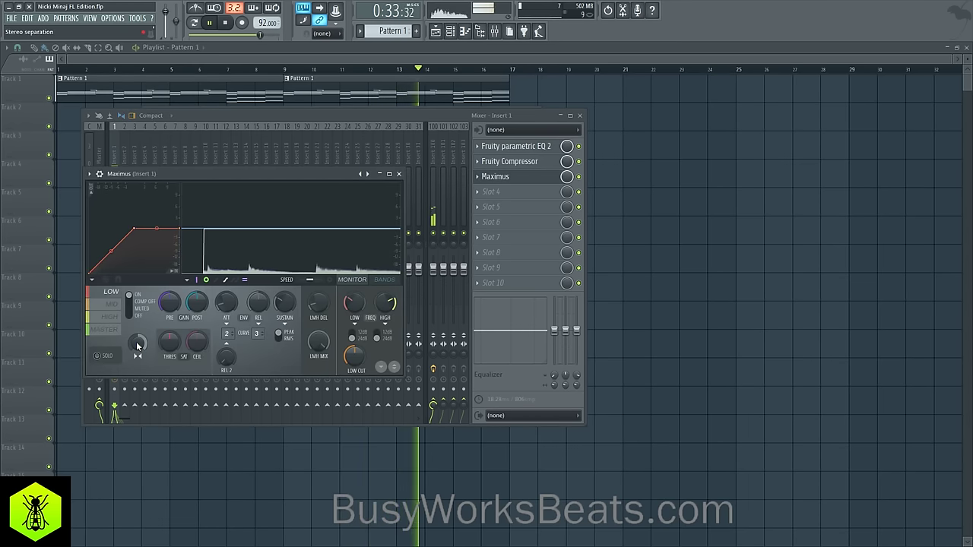
pyautogui.click(114, 318)
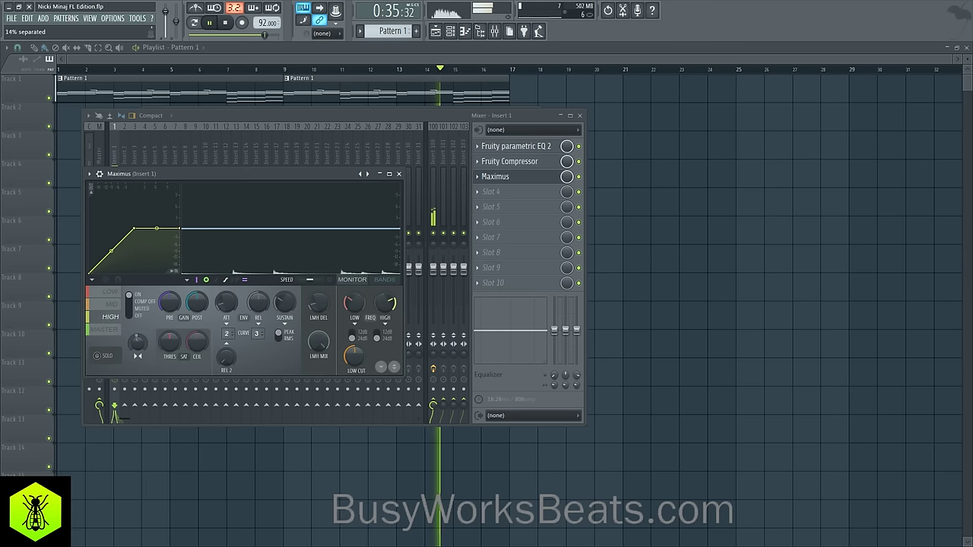
pyautogui.click(112, 305)
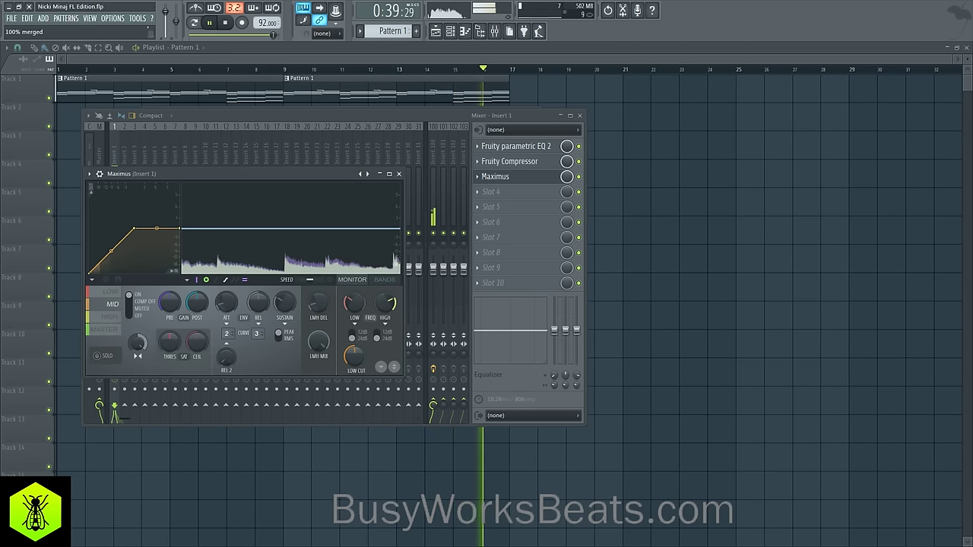
pyautogui.click(398, 174)
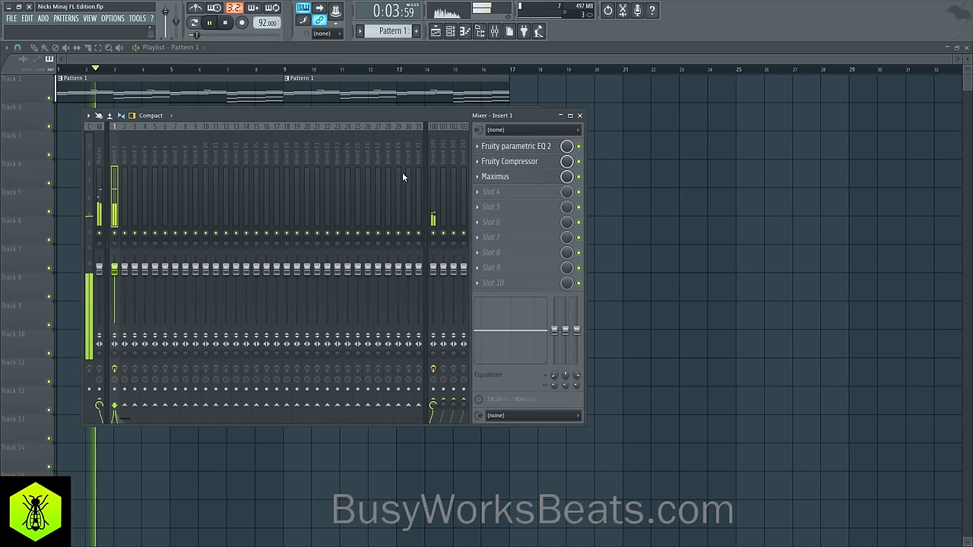
# Stop playback, route Insert 1 to Insert 2 alongside its existing sends, and briefly audition the signal on Insert 2.
pyautogui.press('space')
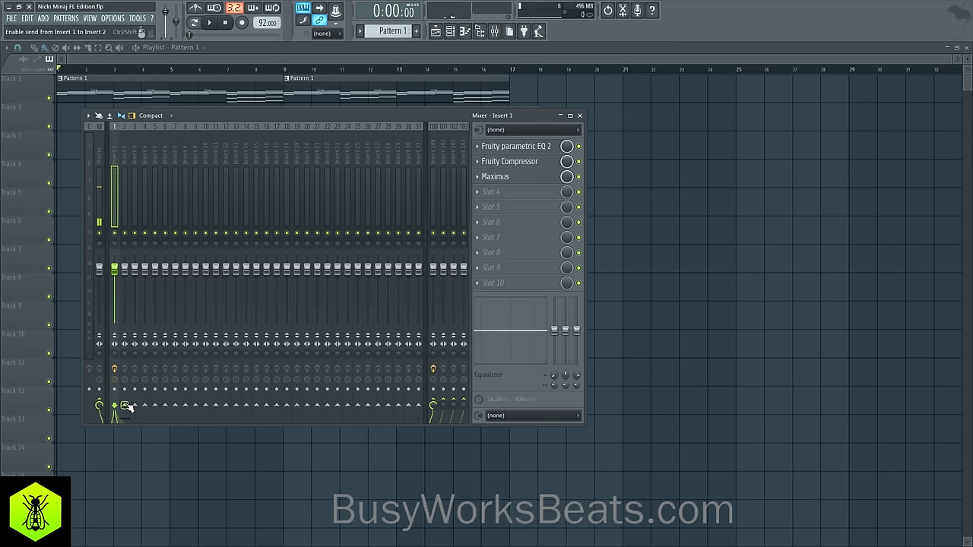
pyautogui.rightClick(127, 408)
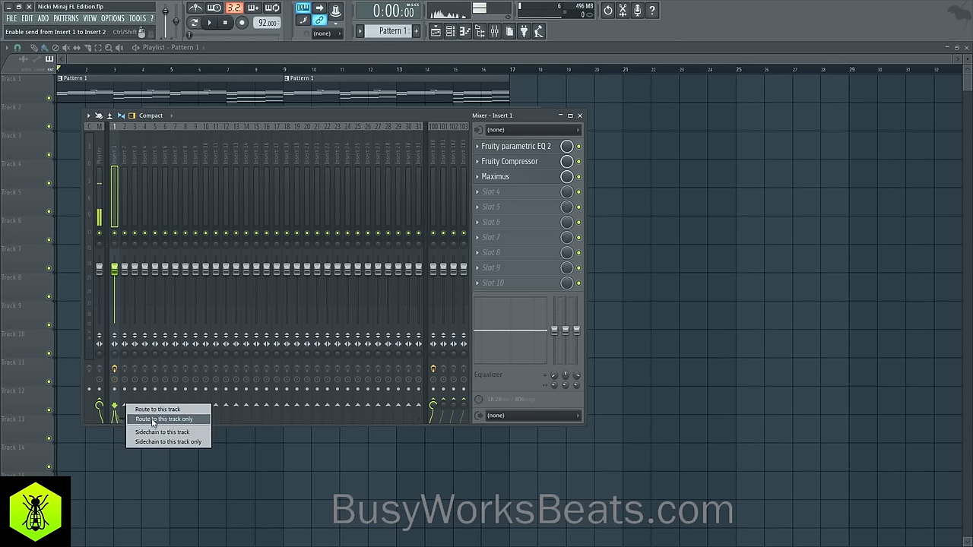
pyautogui.click(152, 420)
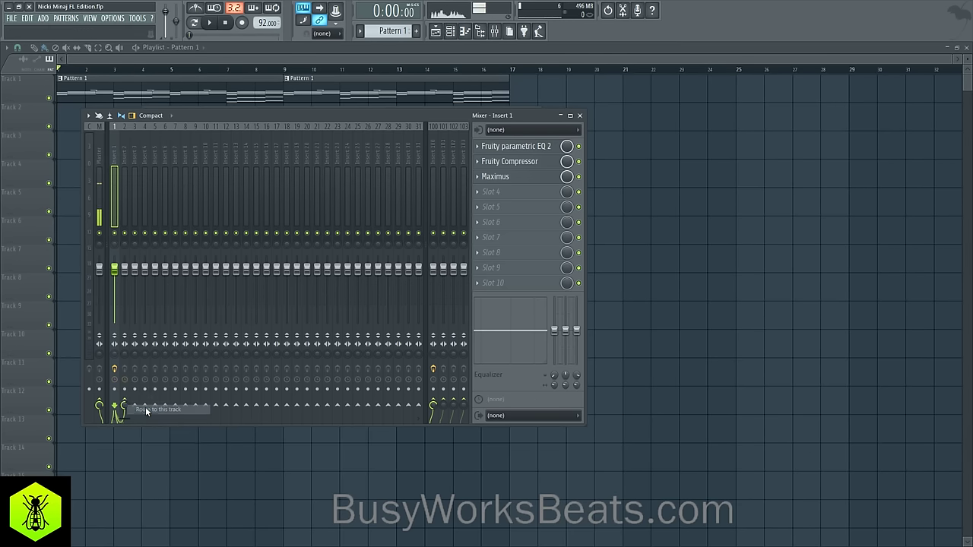
pyautogui.click(125, 153)
pyautogui.press('space')
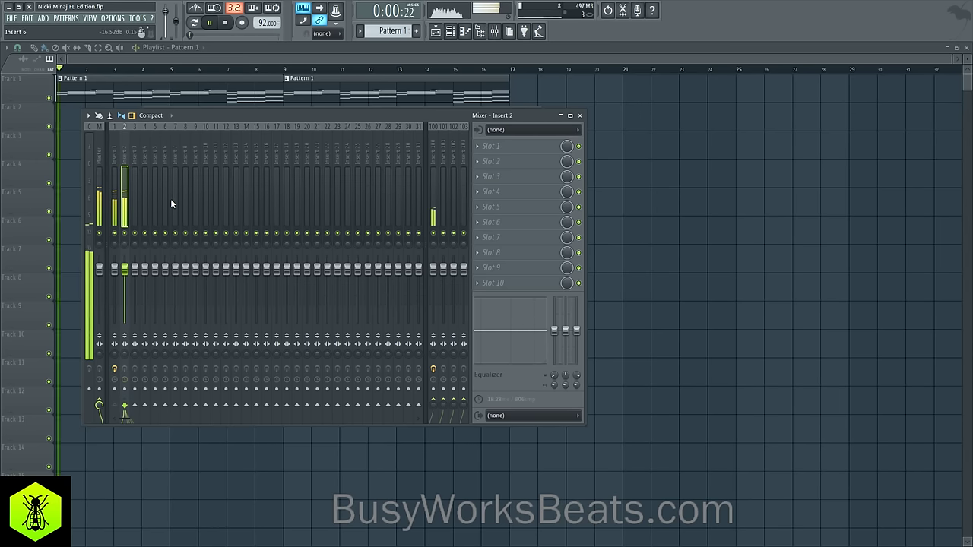
pyautogui.press('space')
# Review the Fruity Compressor and Maximus settings on Insert 1.
pyautogui.click(114, 161)
pyautogui.click(531, 162)
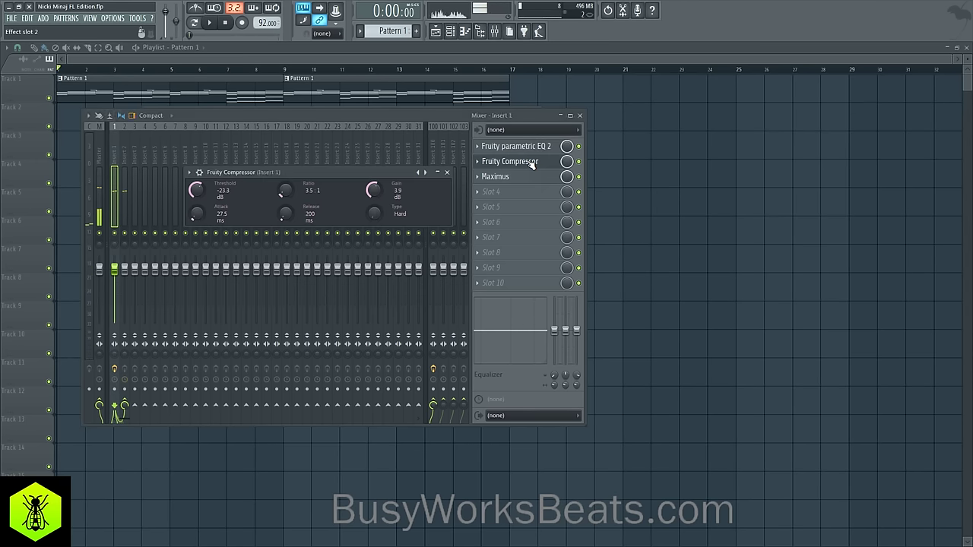
pyautogui.click(511, 177)
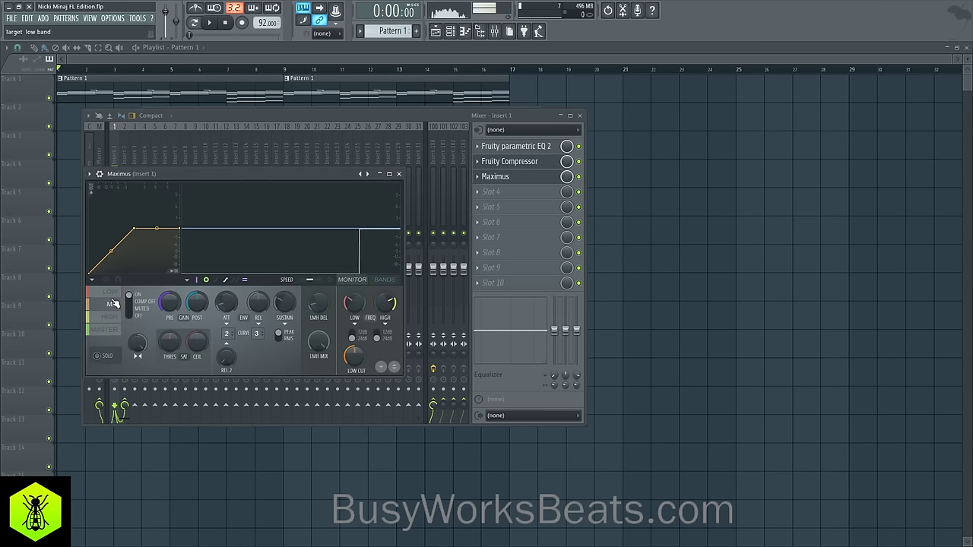
pyautogui.click(400, 174)
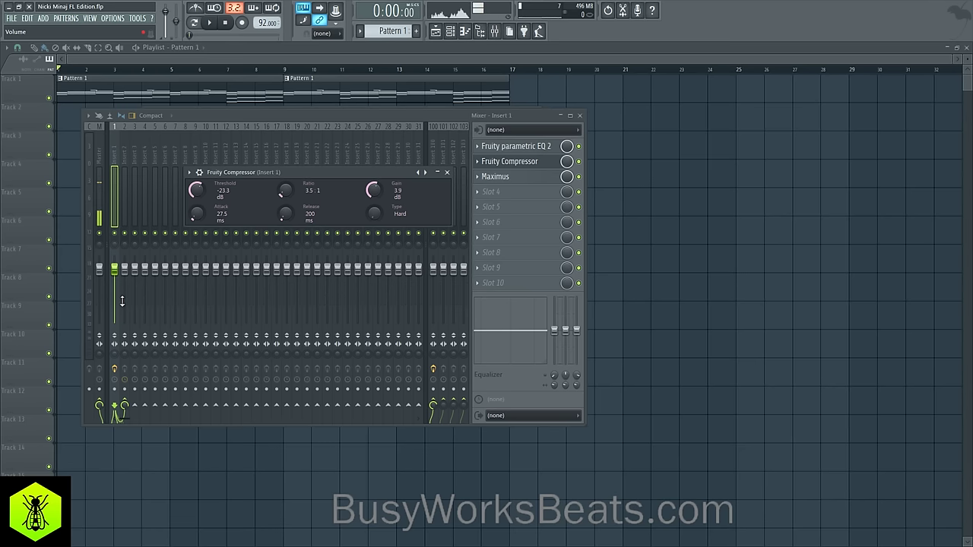
# Set stereo separation toward merged on Inserts 1 and 2, pan Insert 1 left and Insert 2 right, and audition them.
pyautogui.click(116, 357)
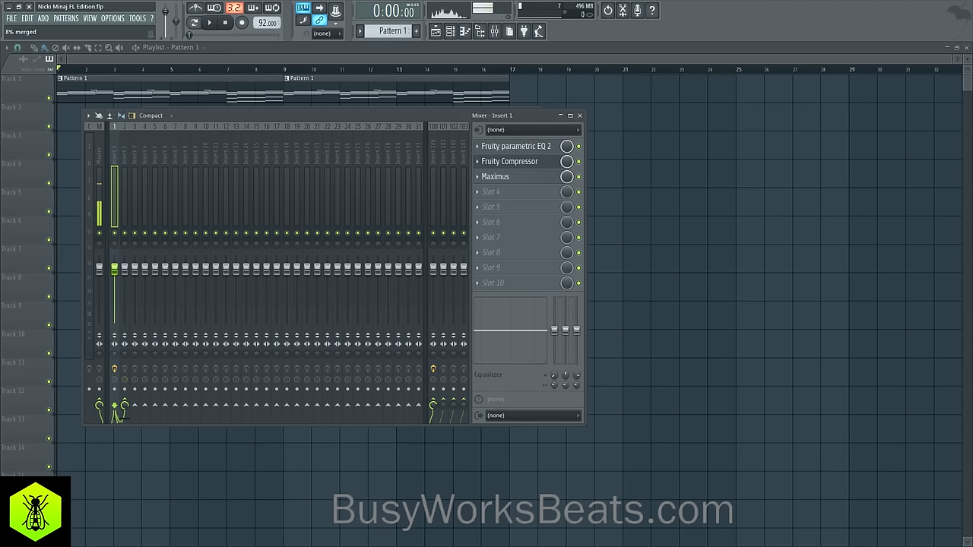
pyautogui.press('space')
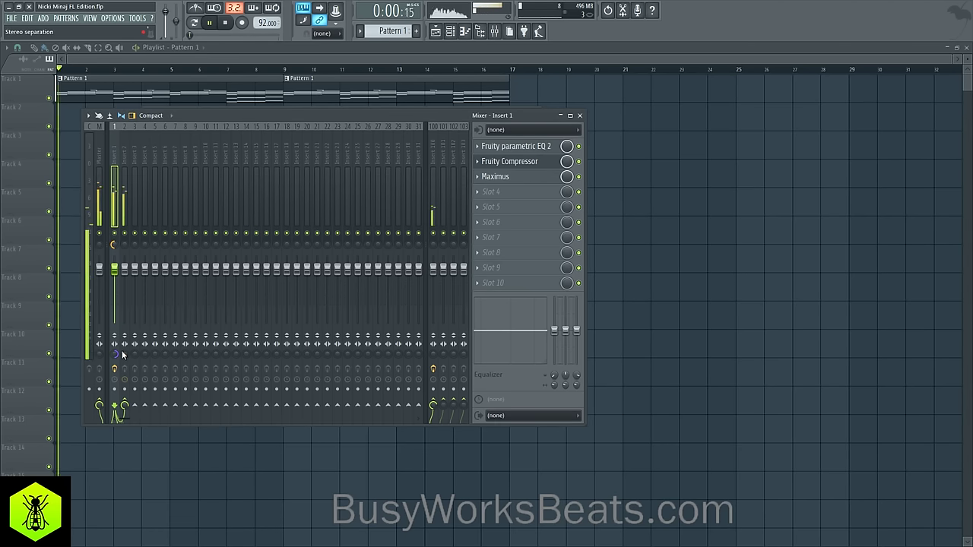
pyautogui.moveTo(124, 354); pyautogui.dragTo(125, 304)
pyautogui.moveTo(126, 246); pyautogui.dragTo(126, 198)
pyautogui.press('space')
pyautogui.press('space')
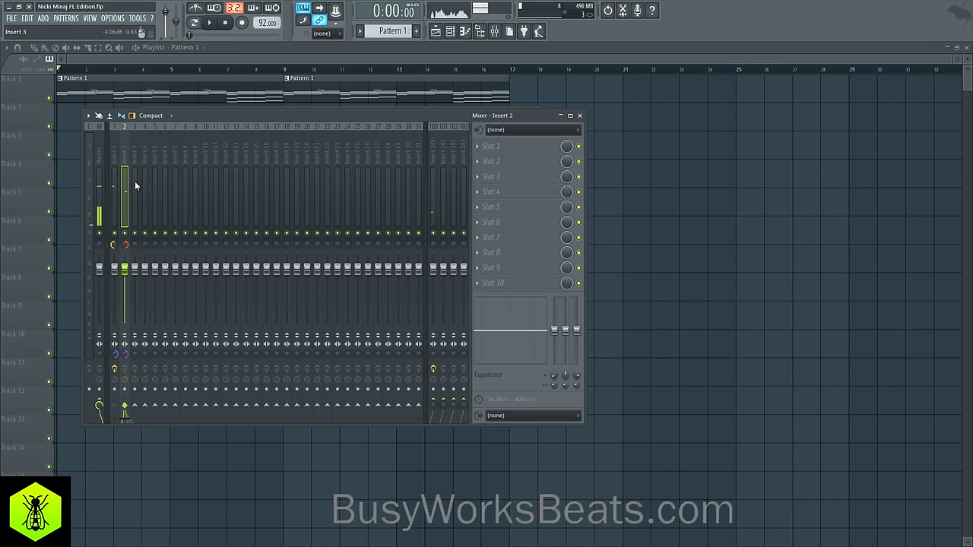
# Lower Insert 1's volume to 96% during playback and compare its level with Insert 2.
pyautogui.press('space')
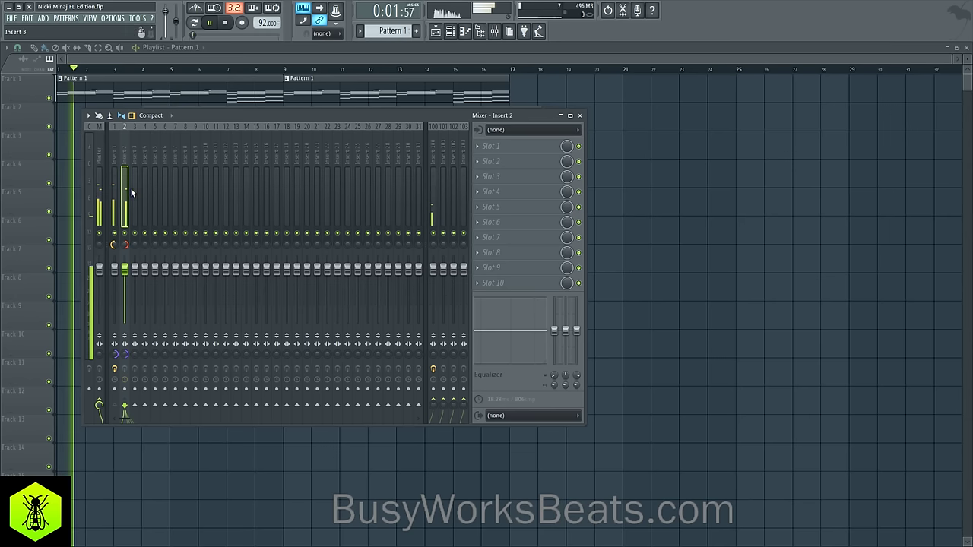
pyautogui.click(115, 164)
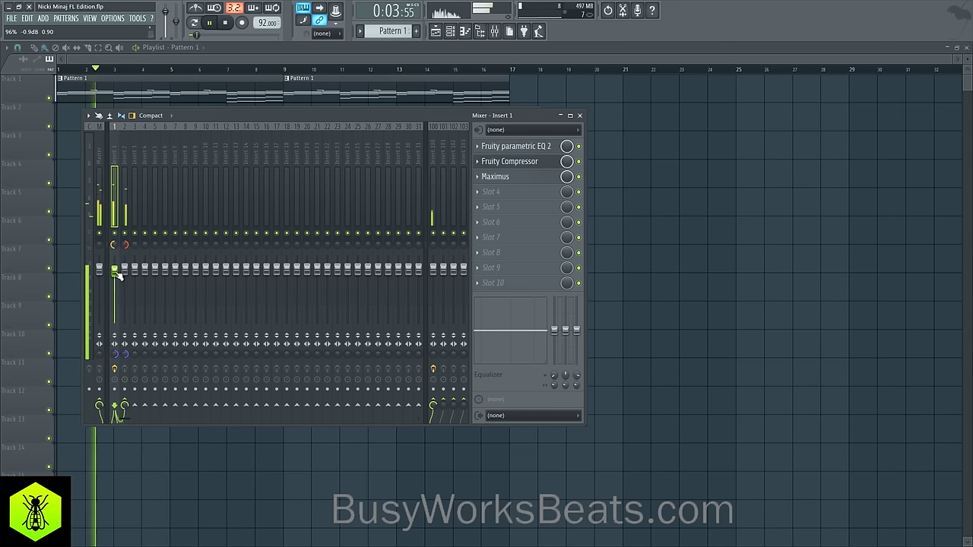
pyautogui.click(126, 156)
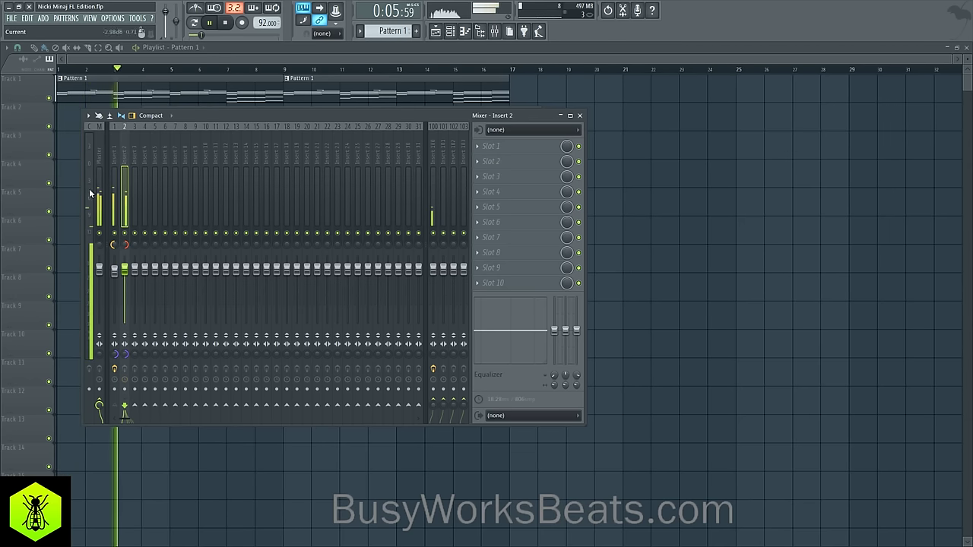
pyautogui.click(116, 153)
pyautogui.press('space')
pyautogui.click(125, 157)
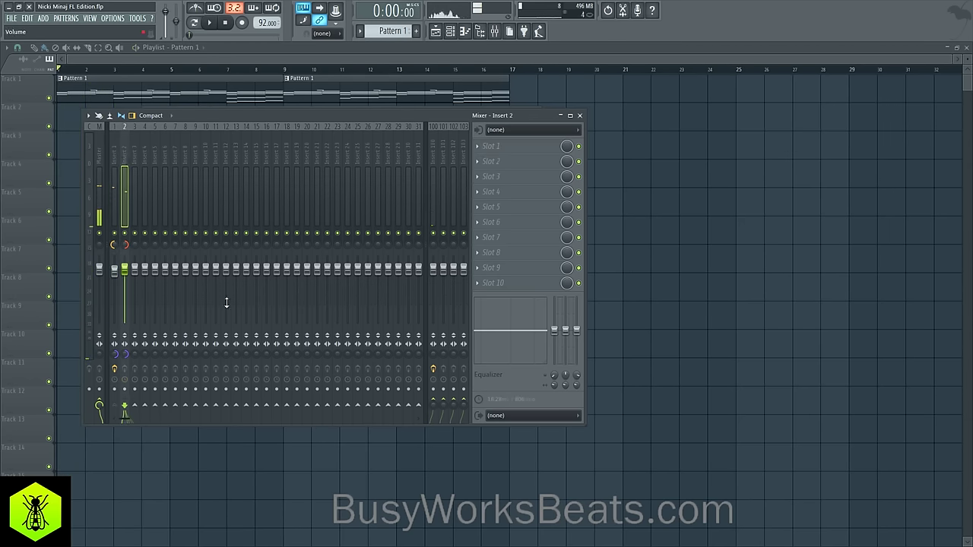
# Copy Insert 1's send level to Insert 100 and paste it onto Insert 2's send to Insert 100.
pyautogui.click(116, 147)
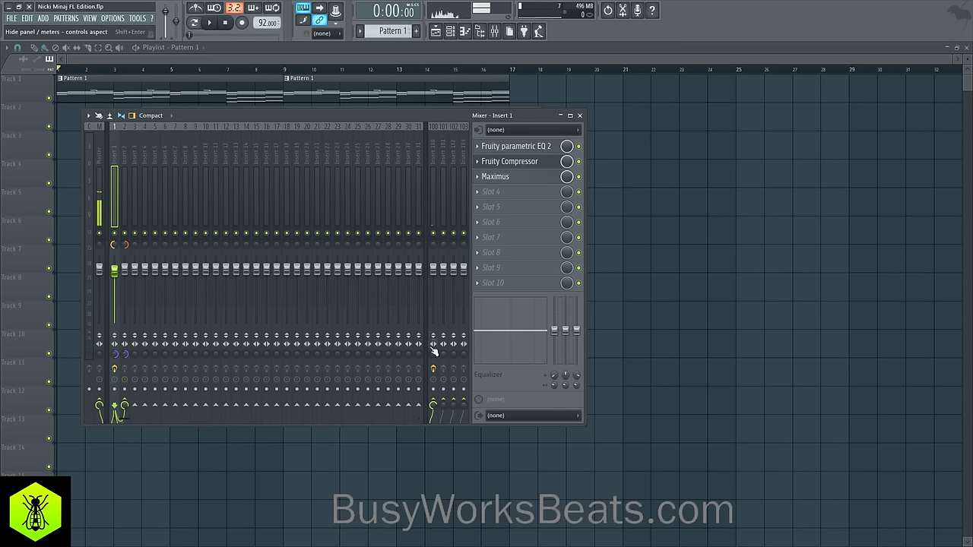
pyautogui.rightClick(433, 407)
pyautogui.click(453, 504)
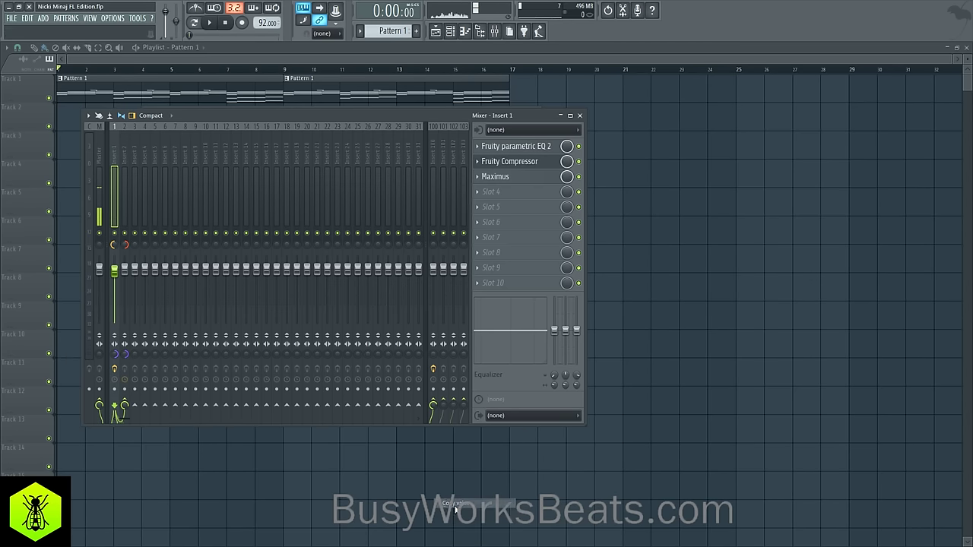
pyautogui.click(127, 159)
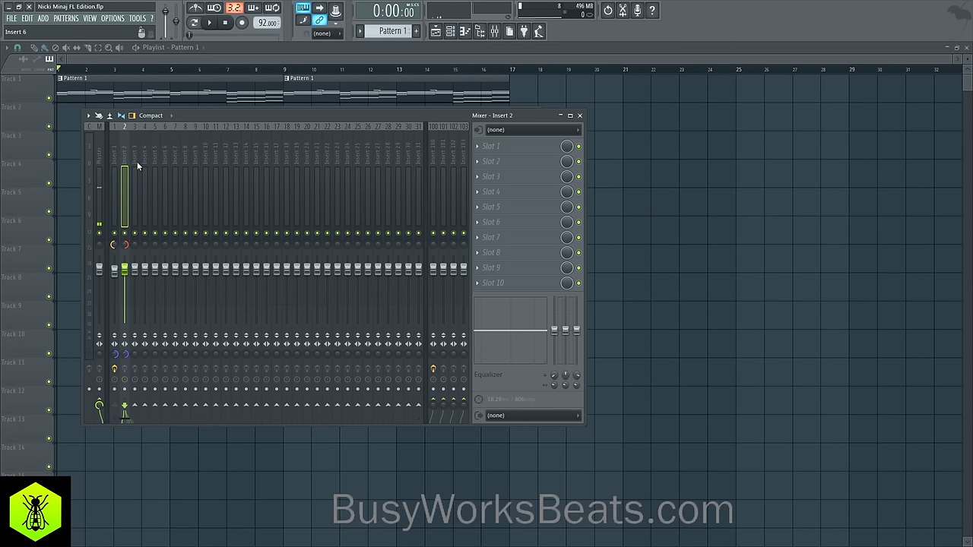
pyautogui.rightClick(437, 407)
pyautogui.click(461, 518)
# Audition the reverb send from Insert 2, and lower Insert 1's volume to 94% (-1.3 dB) during playback.
pyautogui.press('F9')
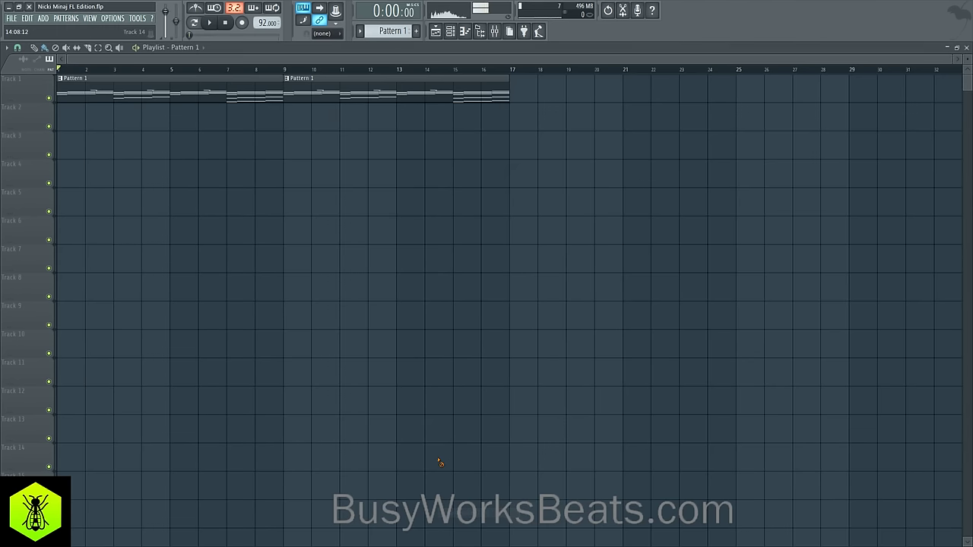
pyautogui.press('space')
pyautogui.press('F9')
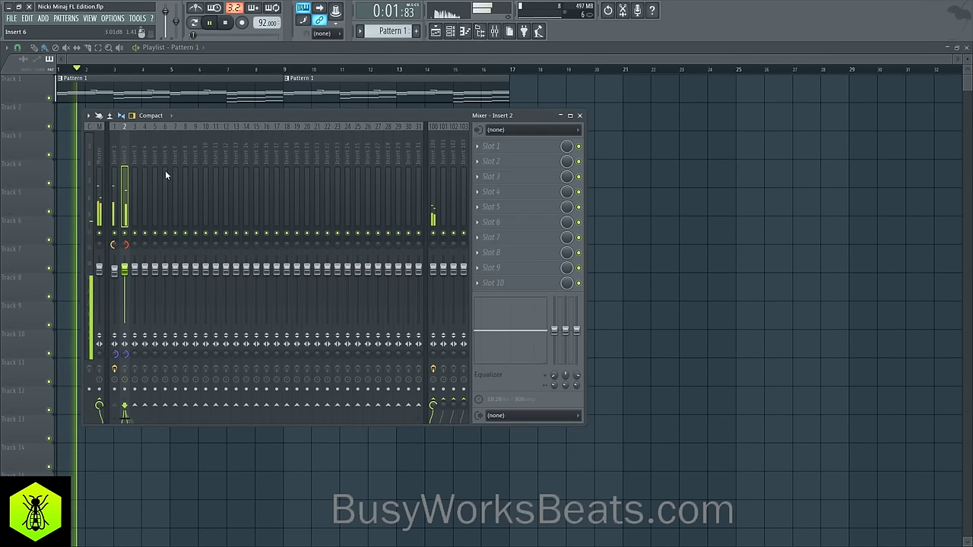
pyautogui.press('space')
pyautogui.click(116, 162)
pyautogui.press('space')
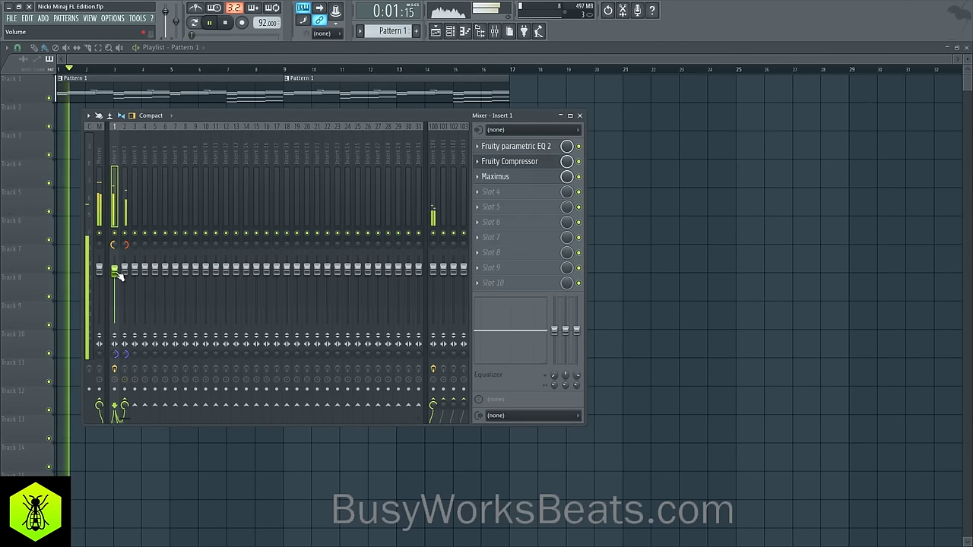
pyautogui.moveTo(117, 271); pyautogui.dragTo(119, 273)
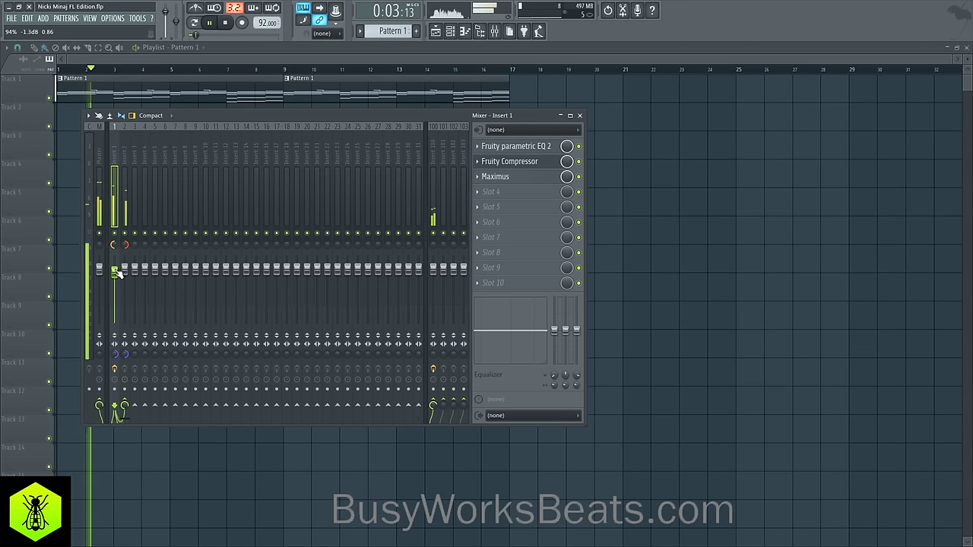
pyautogui.press('space')
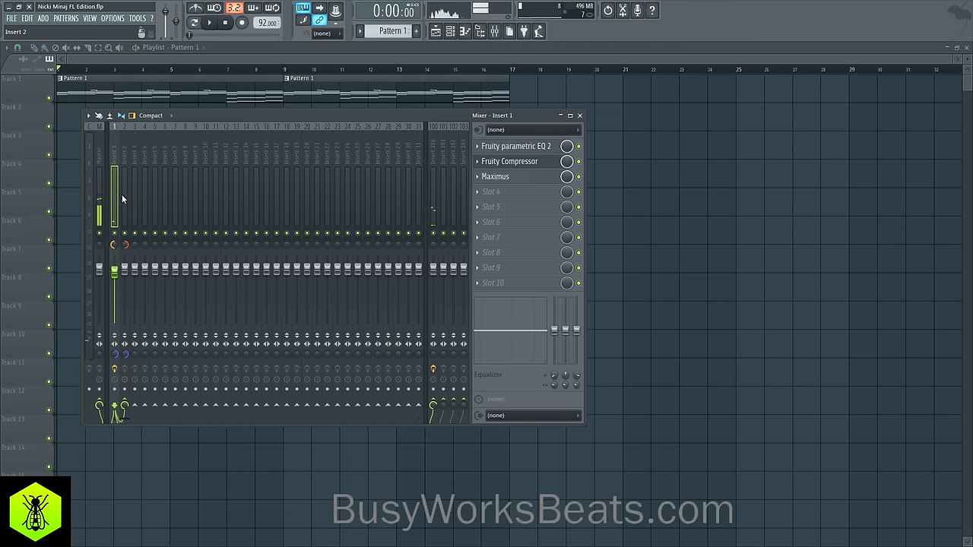
# Compare Inserts 1 and 2 during playback, and bypass Maximus on Insert 1.
pyautogui.press('space')
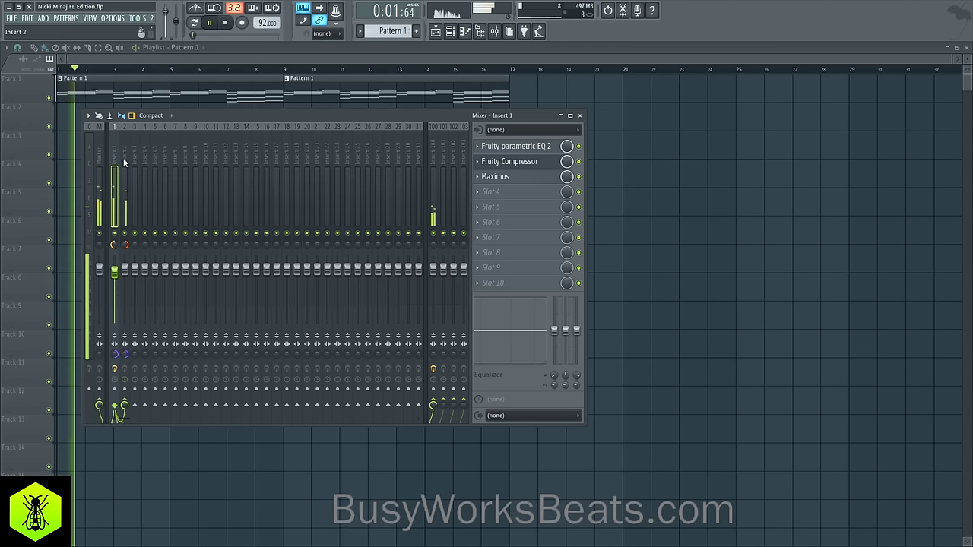
pyautogui.click(124, 160)
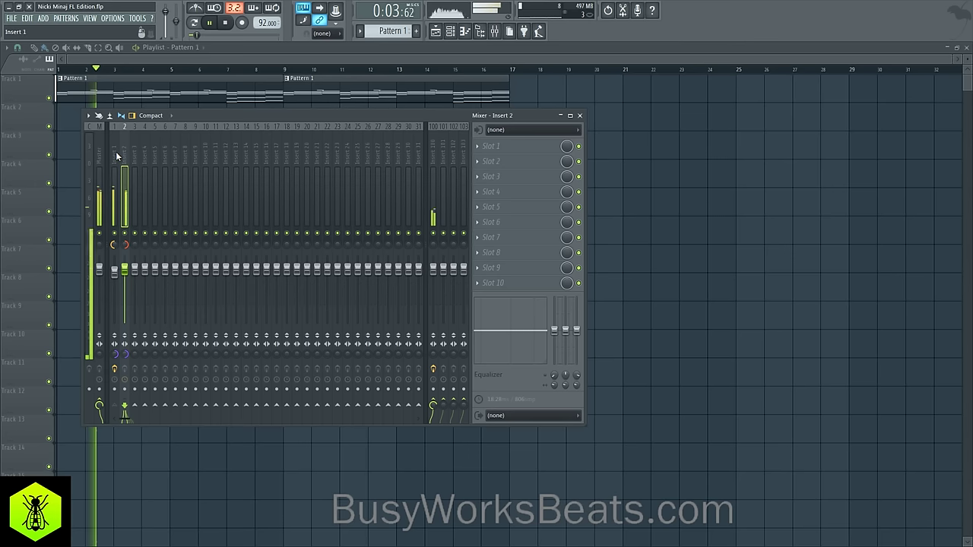
pyautogui.click(115, 156)
pyautogui.click(123, 169)
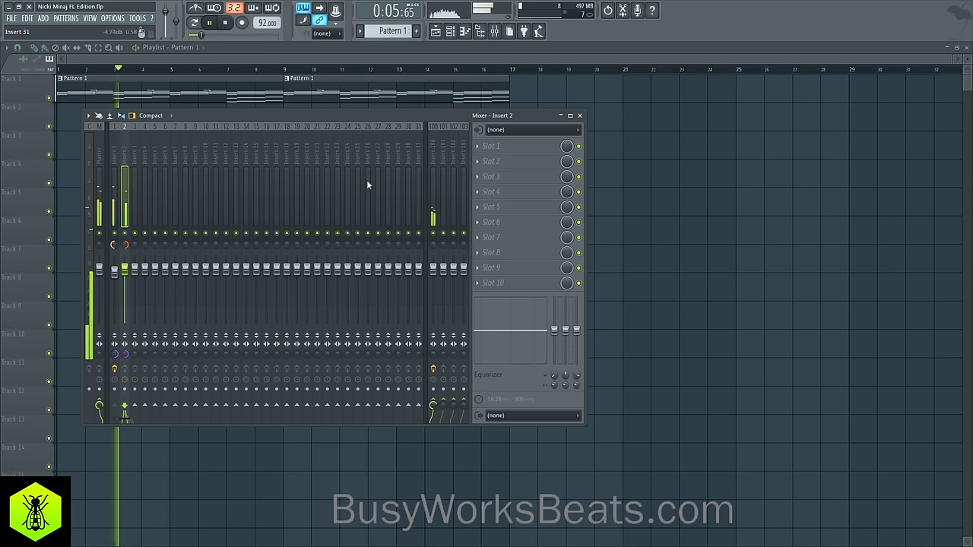
pyautogui.click(114, 152)
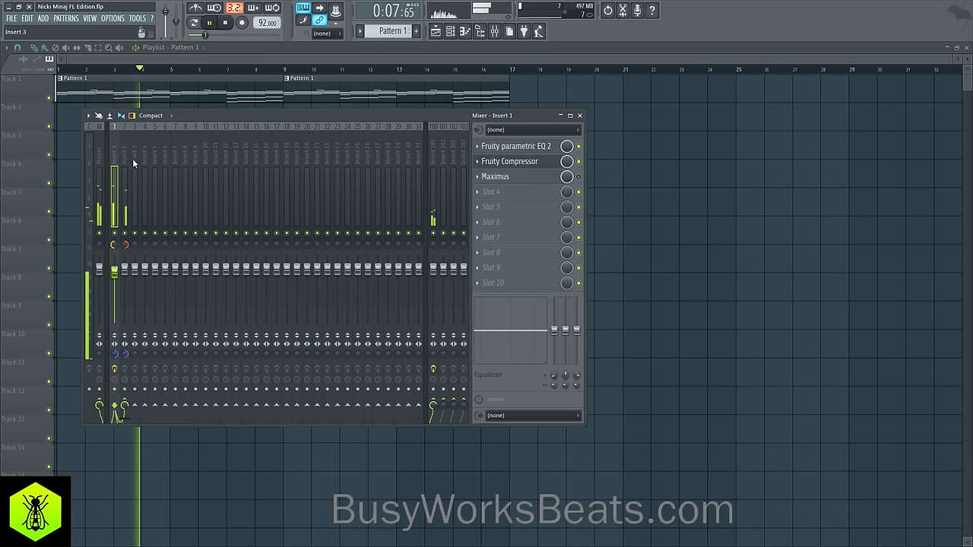
pyautogui.click(120, 156)
pyautogui.click(117, 154)
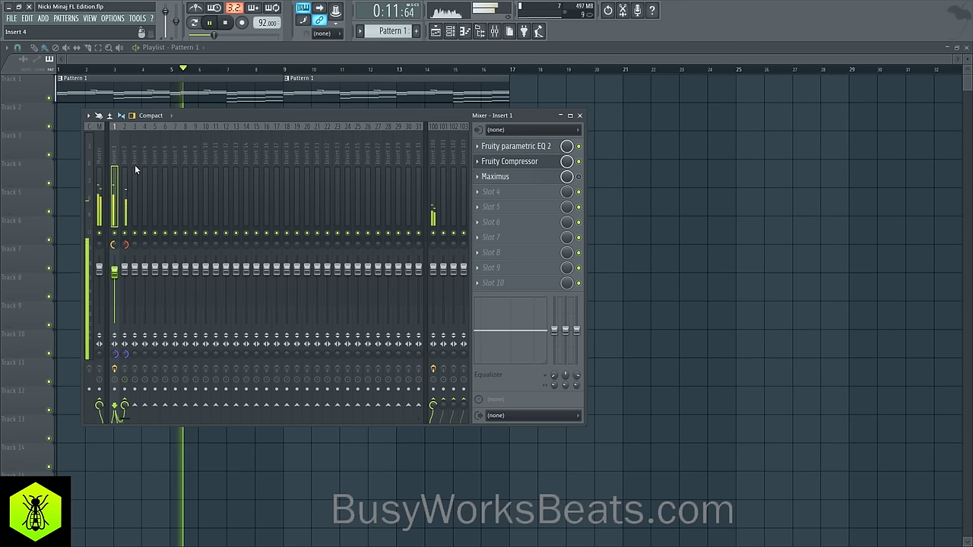
pyautogui.press('space')
# Reset Insert 2's send level to Insert 100 and reset its panning.
pyautogui.click(127, 168)
pyautogui.rightClick(433, 407)
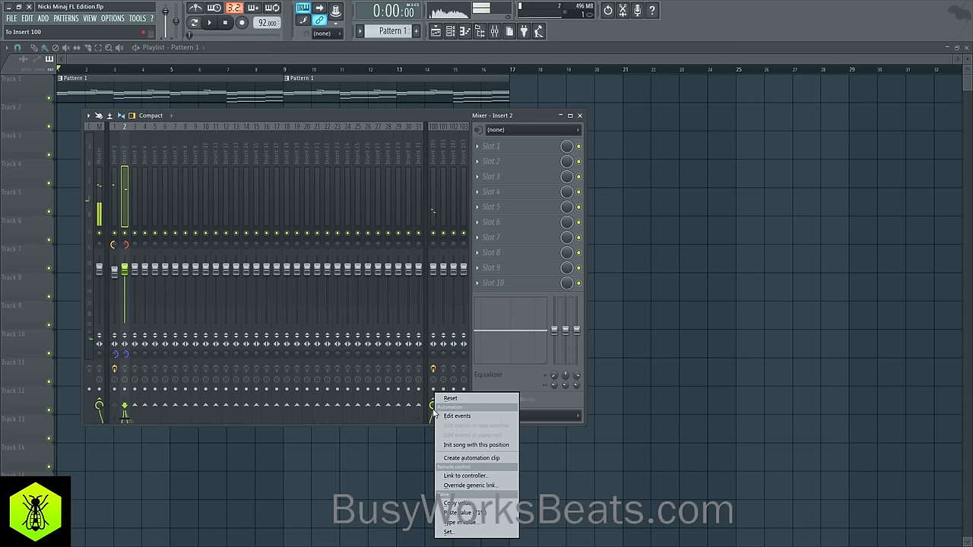
pyautogui.click(456, 402)
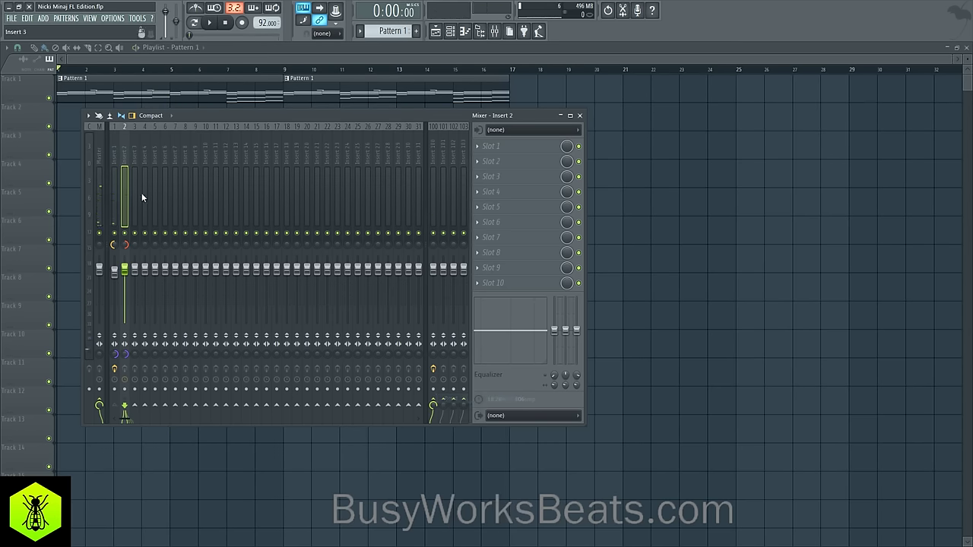
pyautogui.rightClick(122, 245)
pyautogui.click(129, 249)
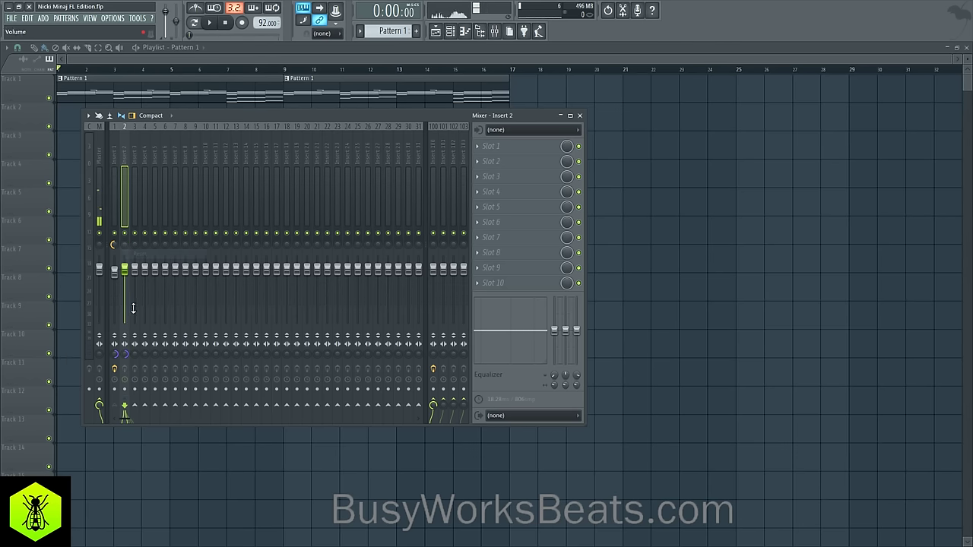
# Reset the stereo separation on Inserts 1 and 2 and Insert 1's panning, and disable Insert 1's send to Insert 2.
pyautogui.rightClick(126, 355)
pyautogui.click(133, 360)
pyautogui.click(109, 266)
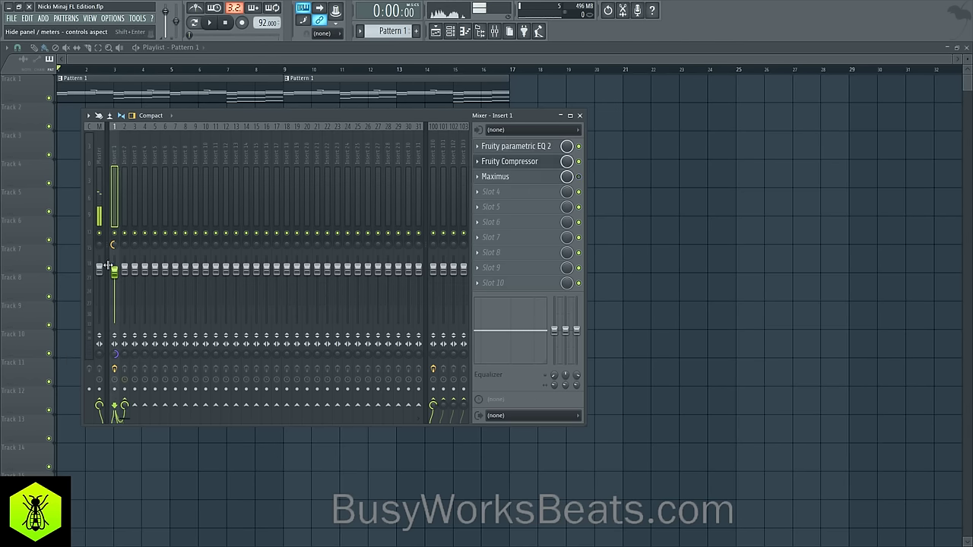
pyautogui.rightClick(116, 359)
pyautogui.click(118, 359)
pyautogui.rightClick(117, 357)
pyautogui.click(119, 359)
pyautogui.rightClick(112, 241)
pyautogui.click(127, 246)
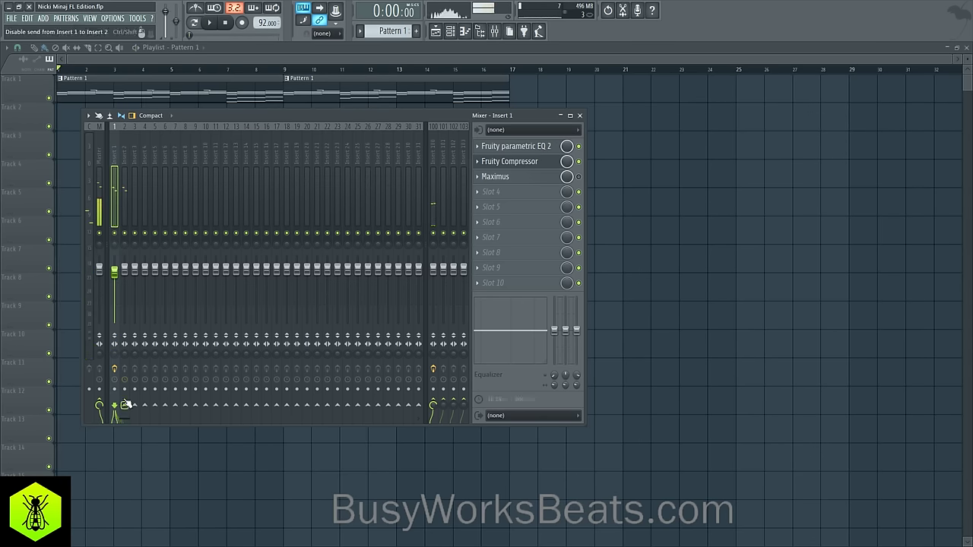
# Re-enable Maximus on Insert 1, and add Fruity delay 2 in slot 4 with a lowered input volume while auditioning the beat.
pyautogui.press('space')
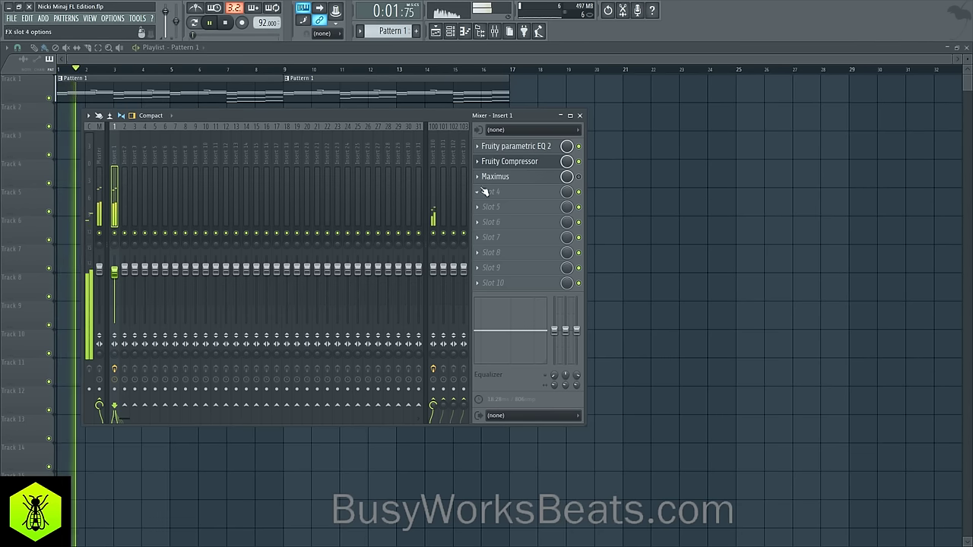
pyautogui.click(579, 177)
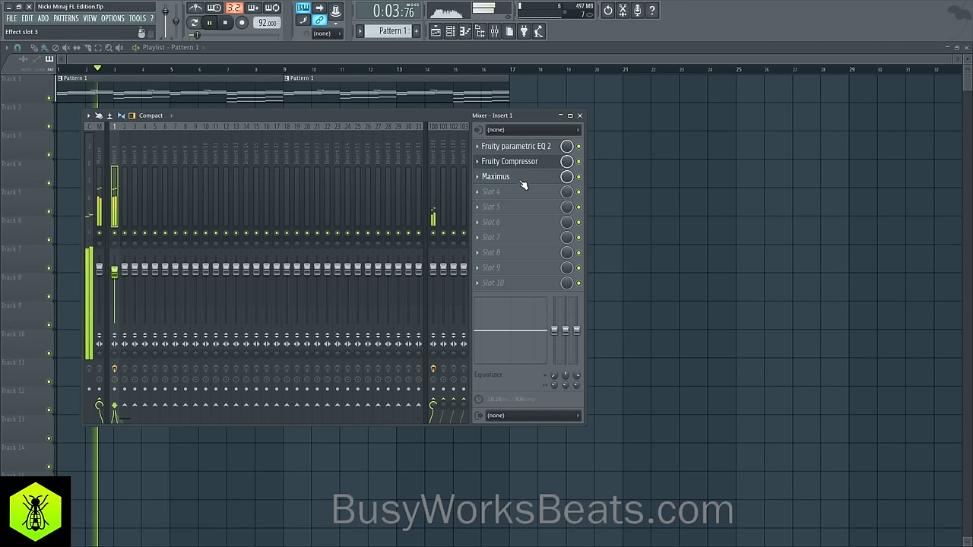
pyautogui.click(502, 193)
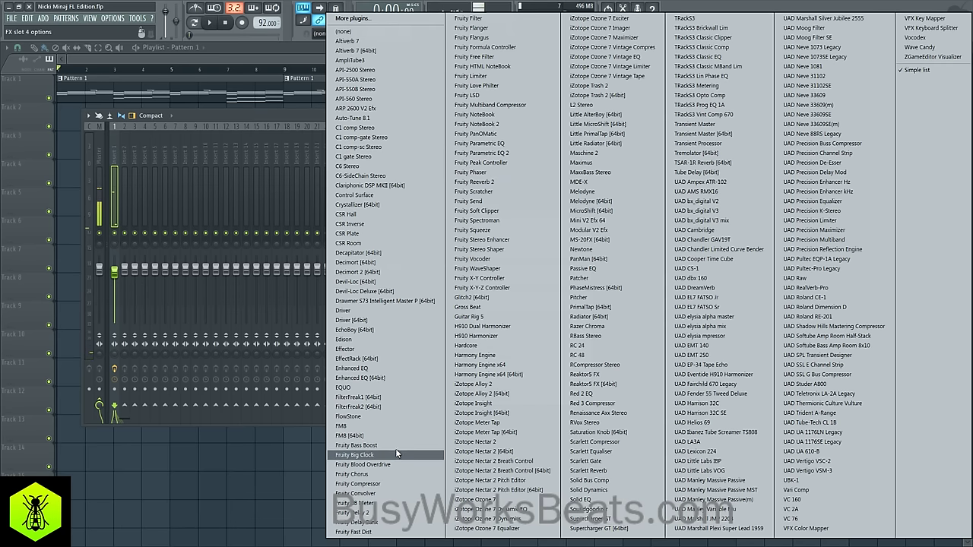
pyautogui.click(363, 511)
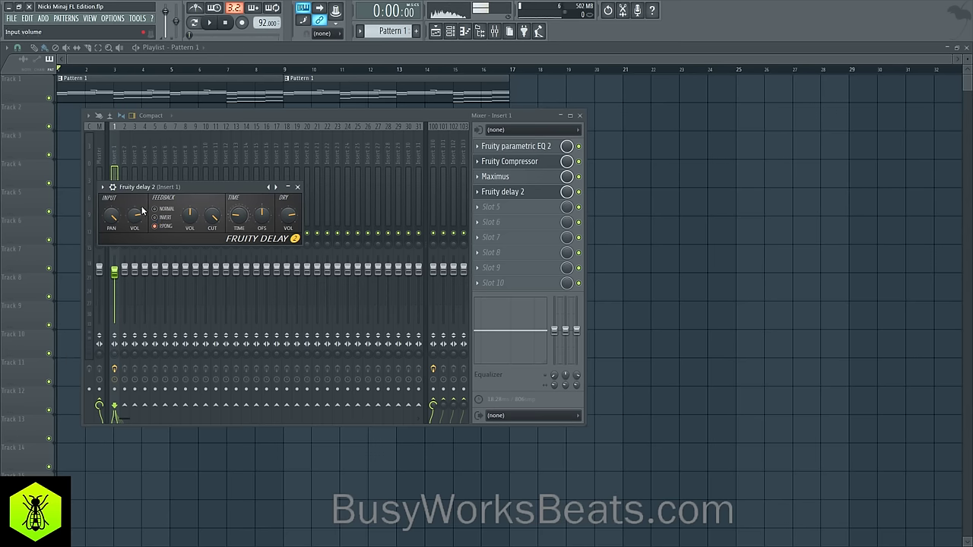
pyautogui.press('space')
pyautogui.press('space')
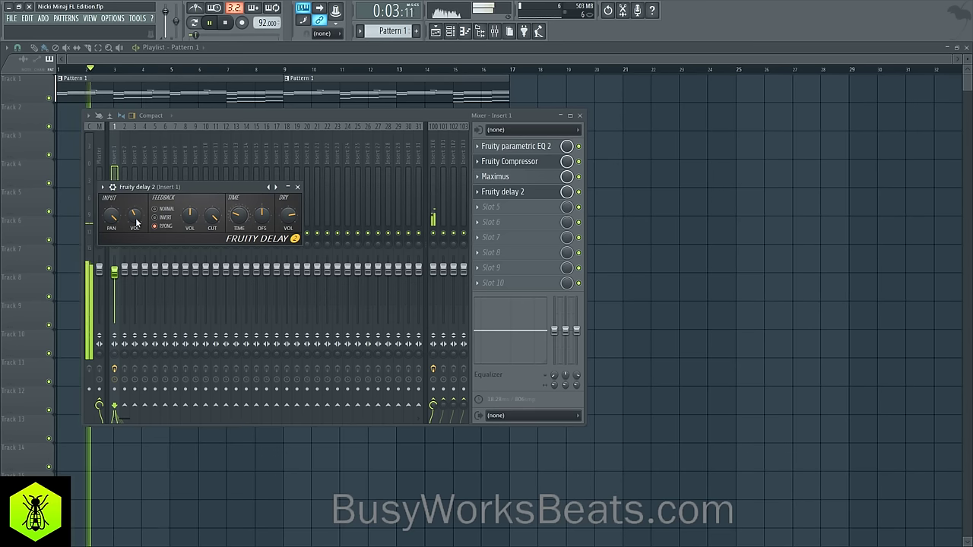
pyautogui.click(298, 186)
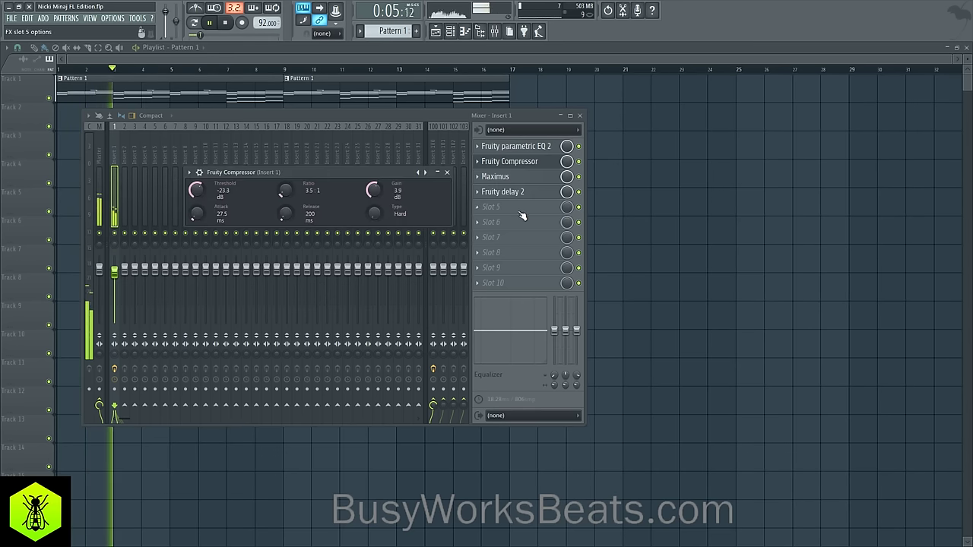
# Reorder Insert 1's effects so that Fruity Compressor comes before Fruity parametric EQ 2, and close the mixer.
pyautogui.click(447, 174)
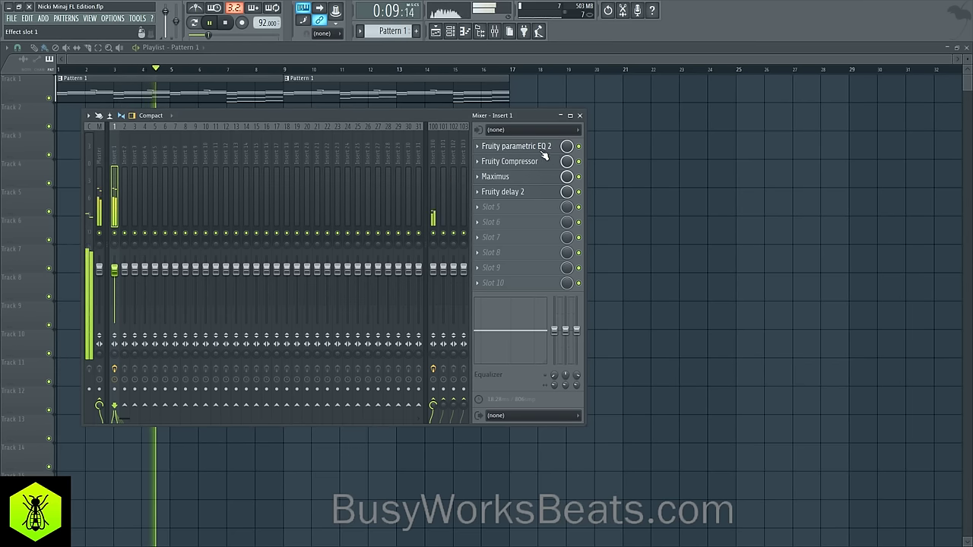
pyautogui.moveTo(533, 151); pyautogui.dragTo(533, 163)
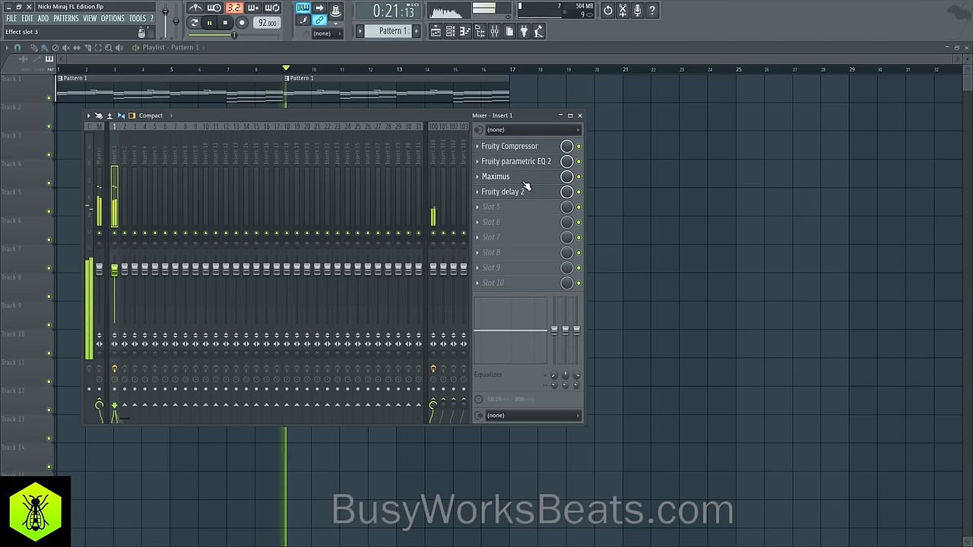
pyautogui.click(511, 208)
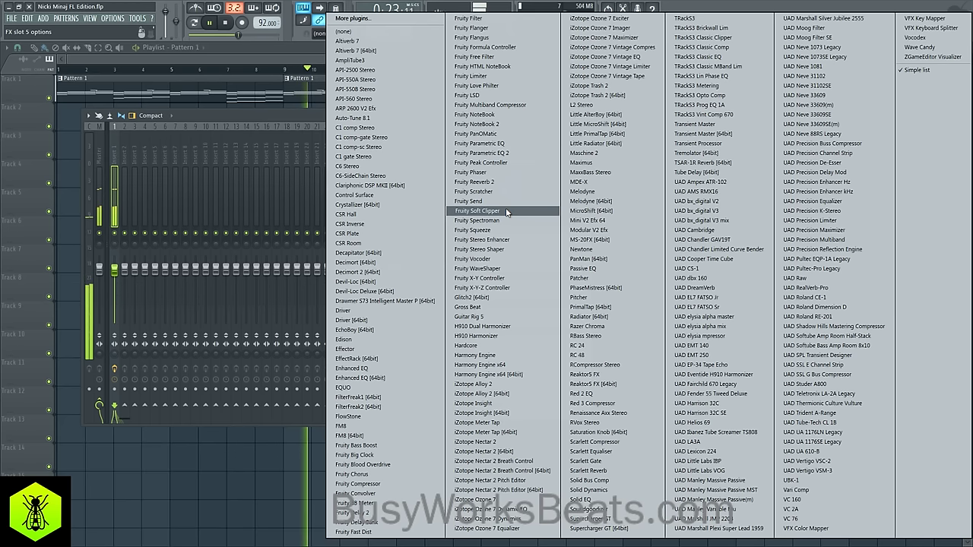
pyautogui.click(301, 116)
pyautogui.press('F9')
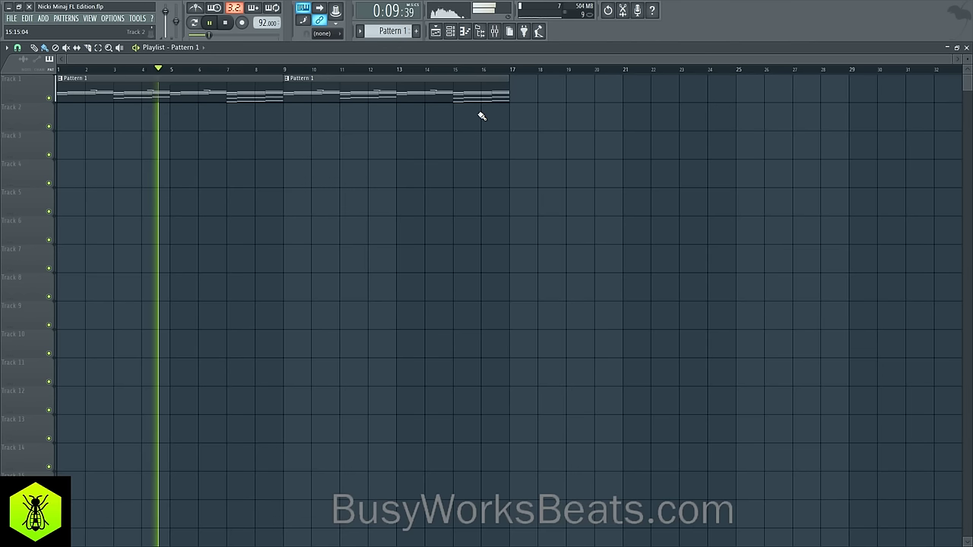
# Make the Pattern 1 clip at bar 9 unique, and review its FL Keys notes in the piano roll during playback.
pyautogui.click(289, 79)
pyautogui.click(306, 144)
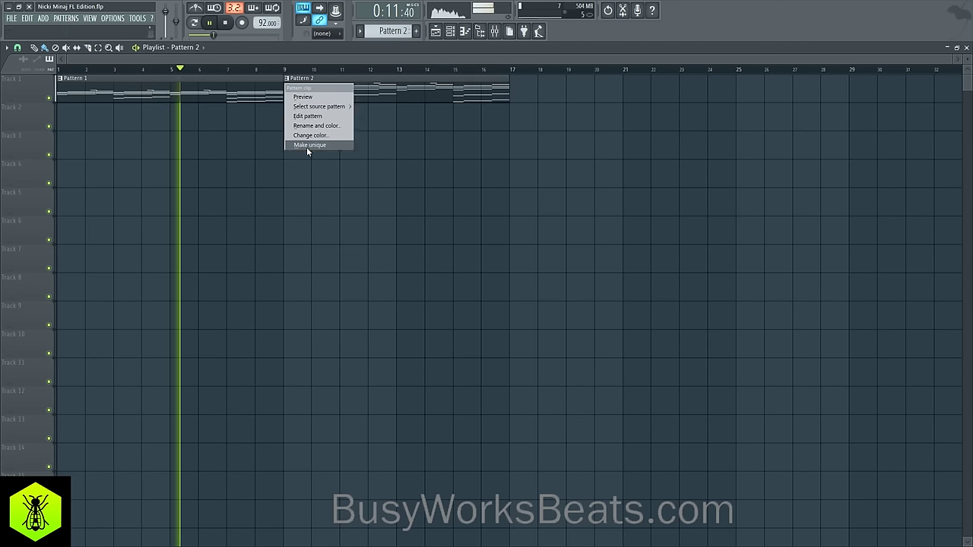
pyautogui.click(289, 79)
pyautogui.click(308, 115)
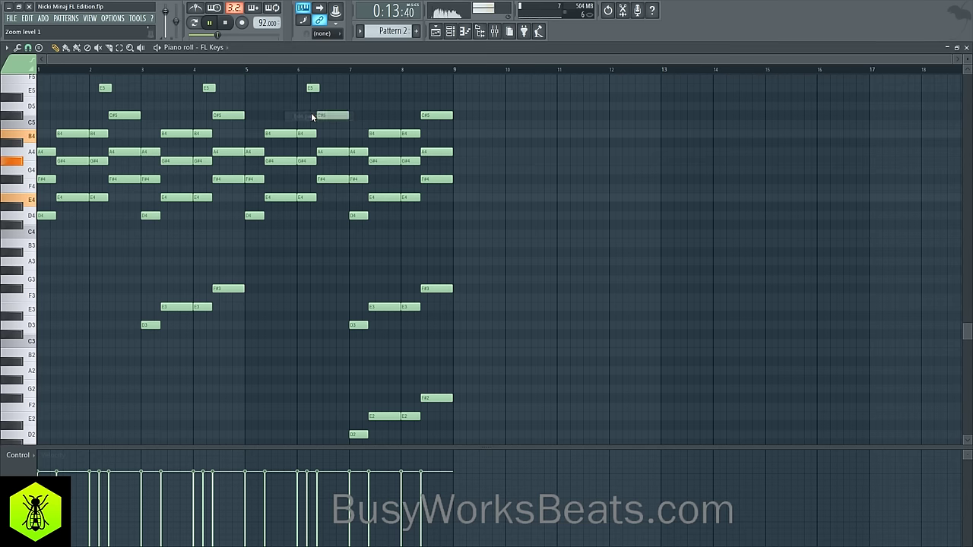
pyautogui.click(967, 47)
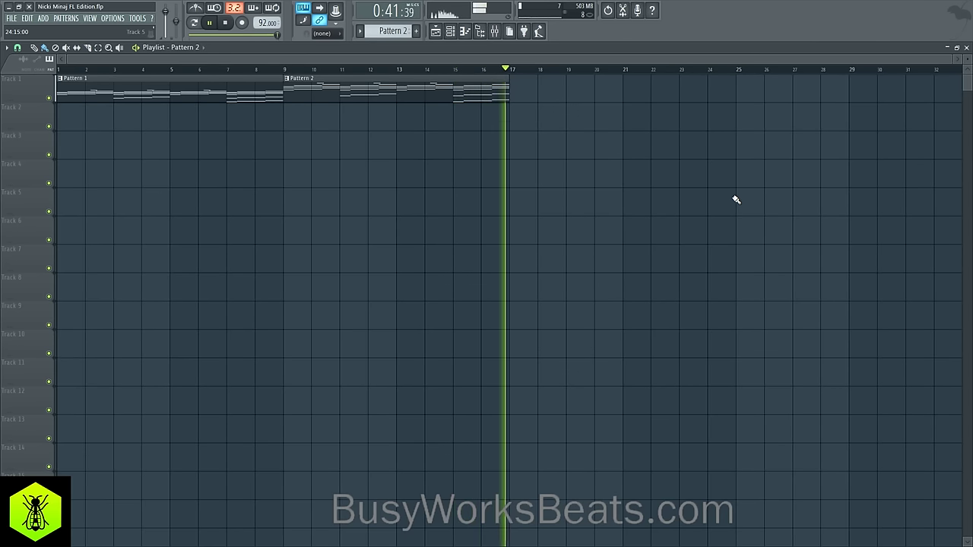
pyautogui.press('space')
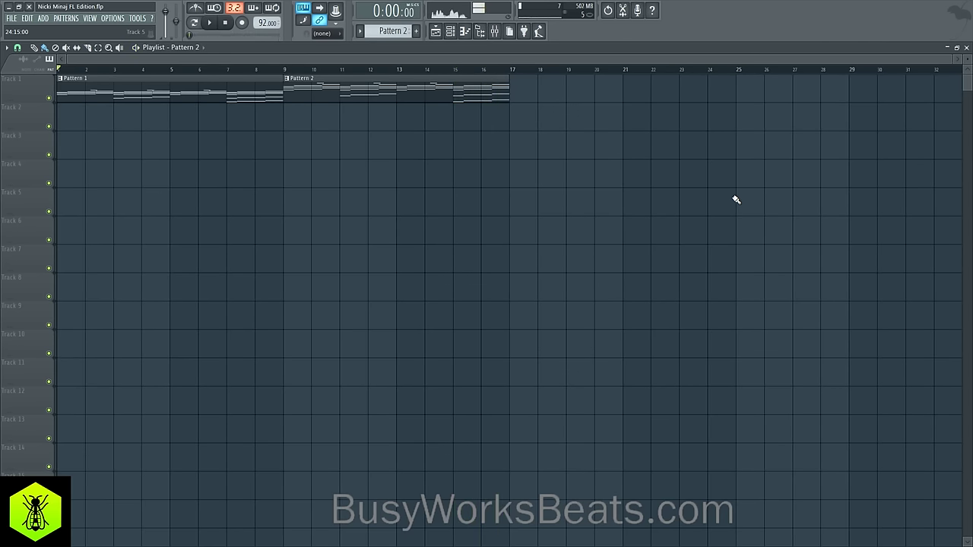